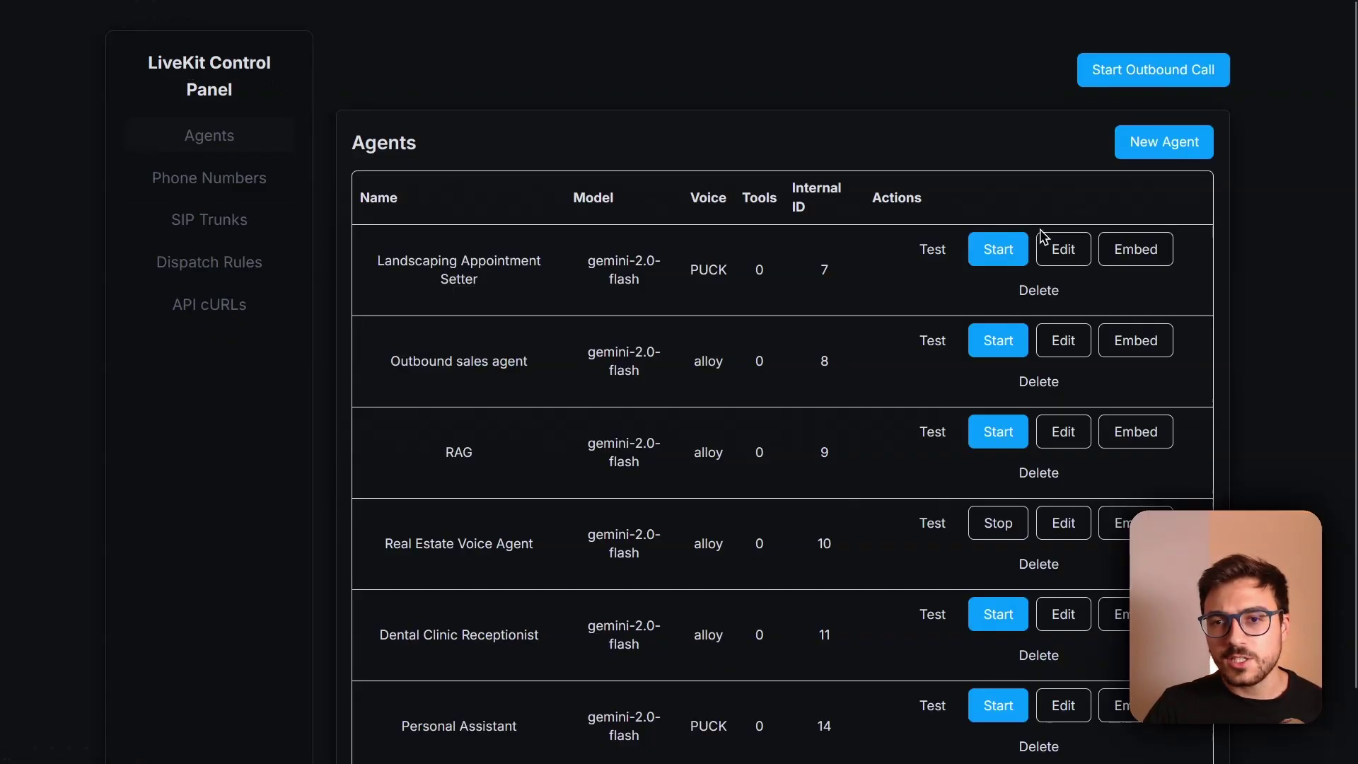
# - Open a new agent form and examine its fields, including the N8N MCP Server URL
pyautogui.click(1129, 143)
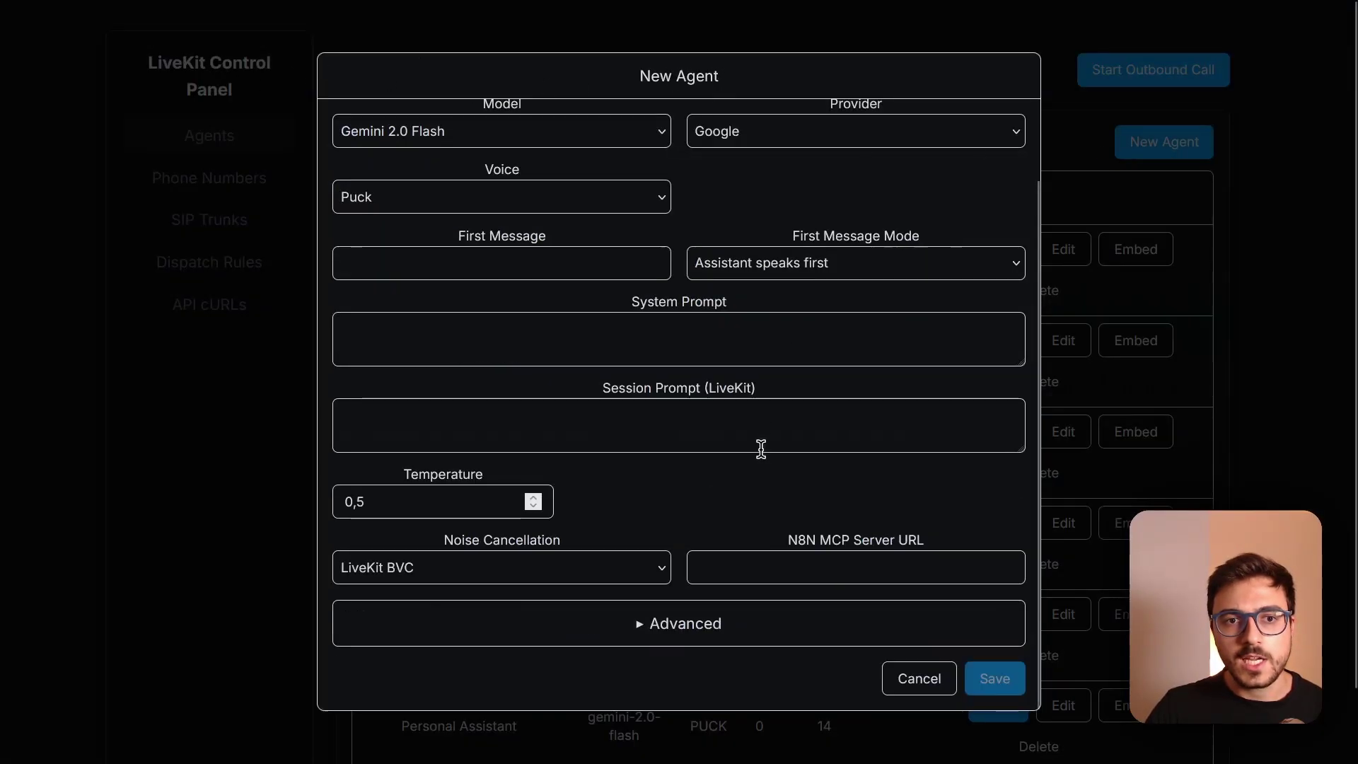
pyautogui.scroll(-1, 762, 458)
pyautogui.scroll(1, 697, 213)
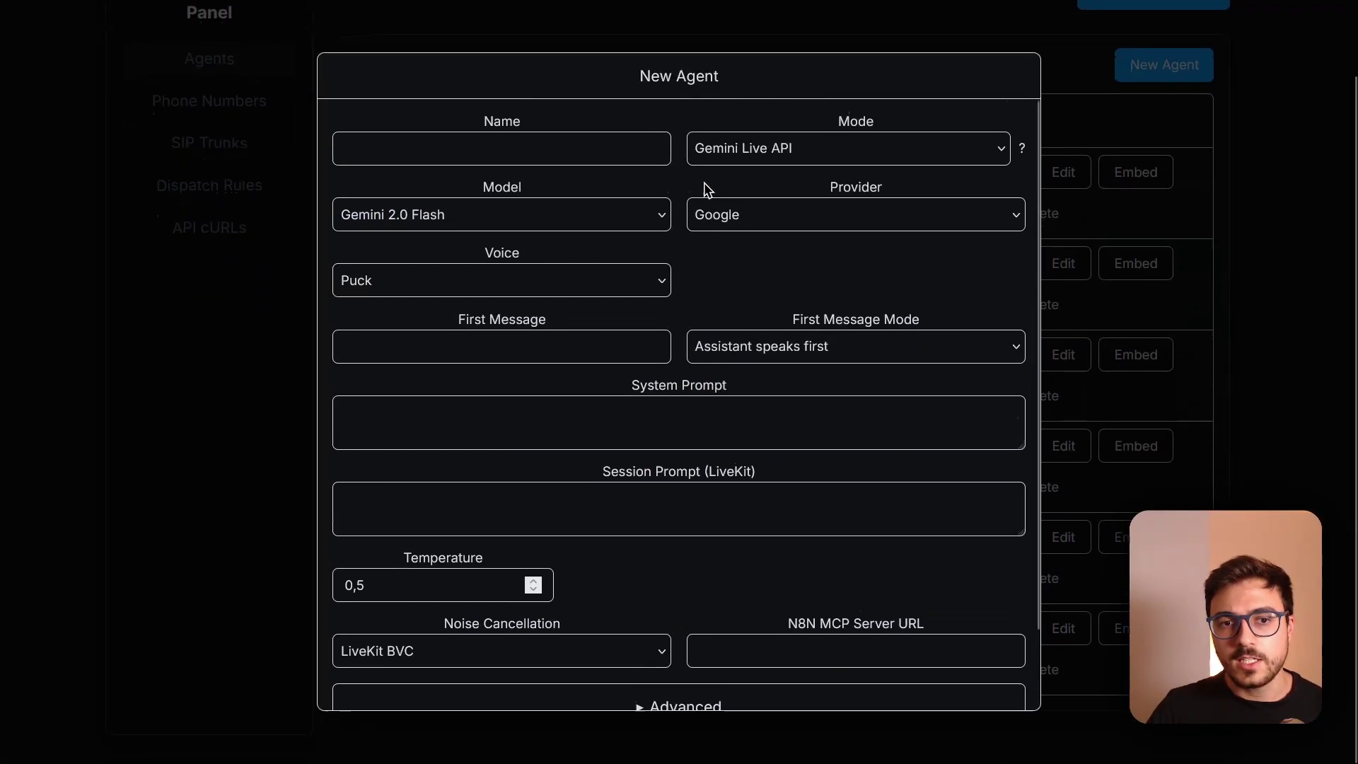
pyautogui.scroll(-1, 742, 358)
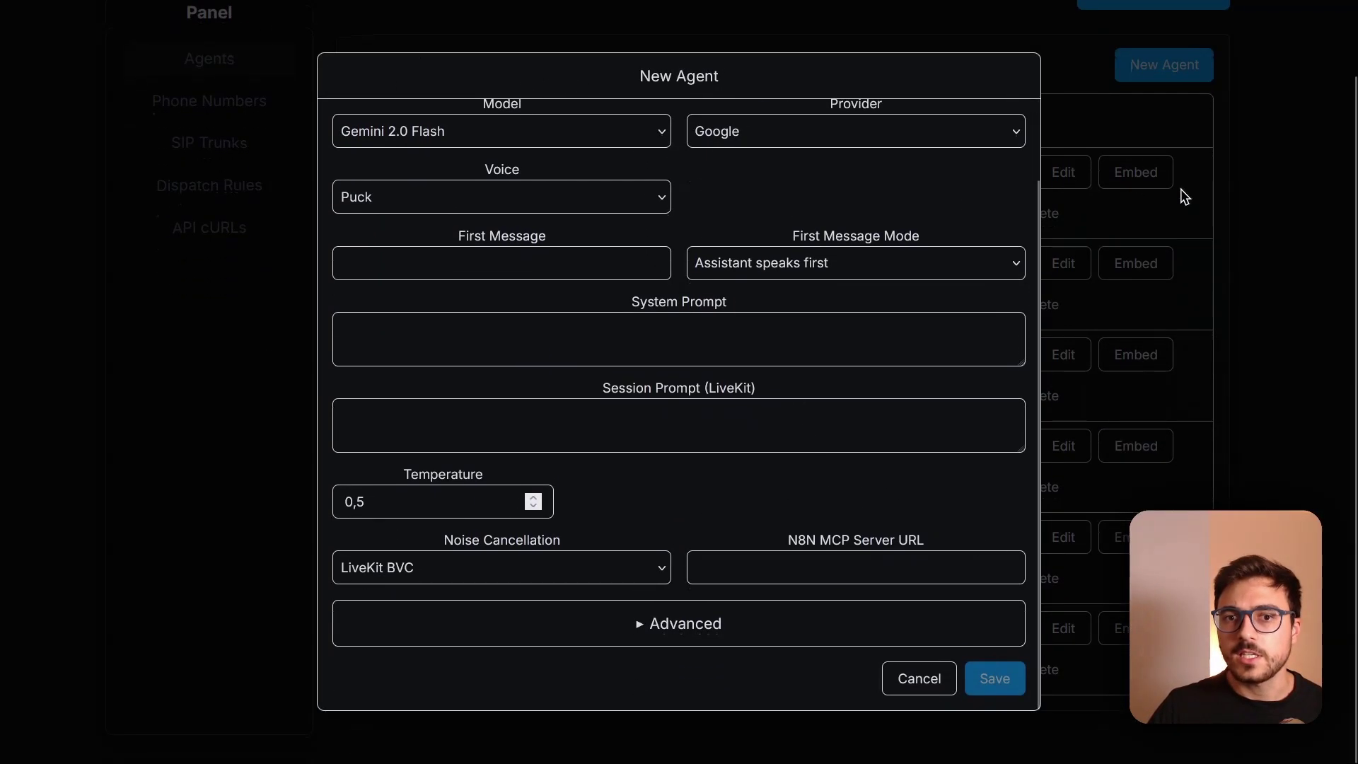
pyautogui.moveTo(792, 549); pyautogui.dragTo(929, 557)
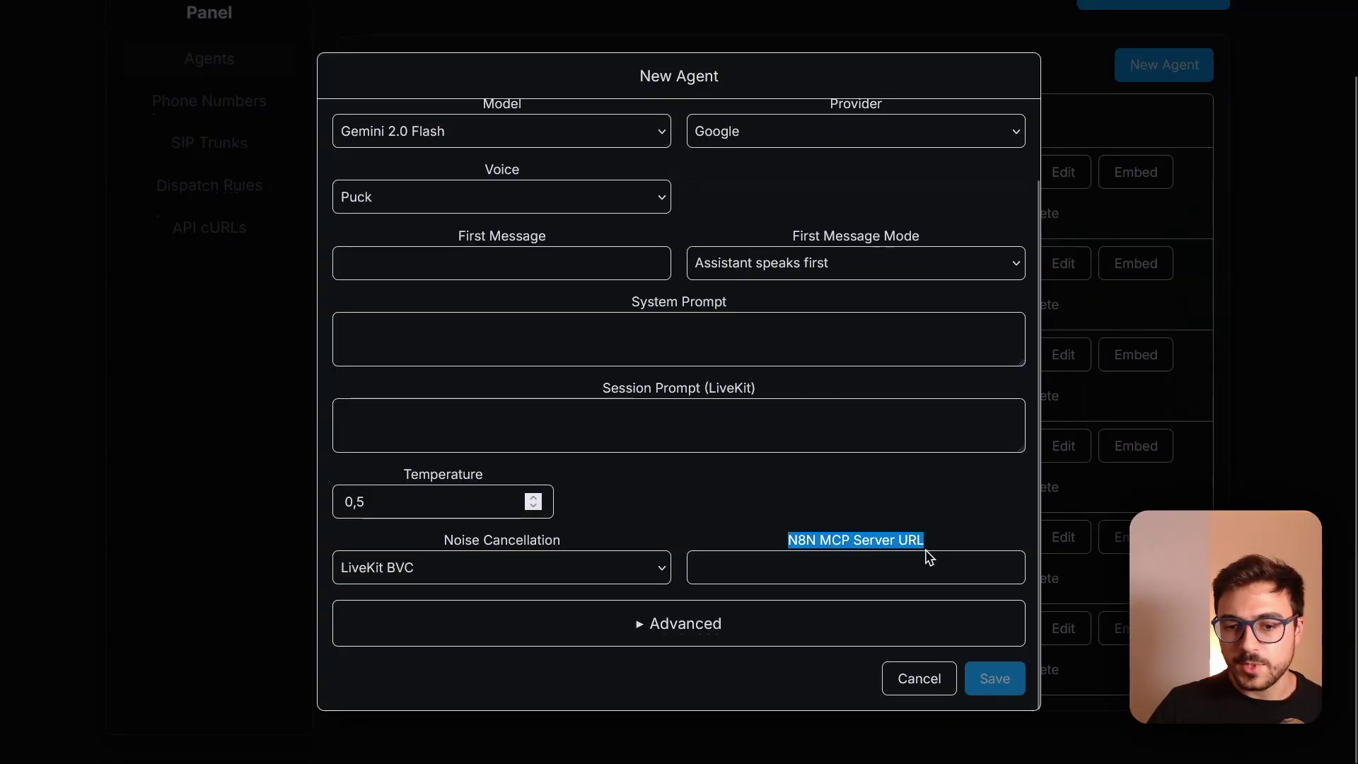
pyautogui.click(937, 544)
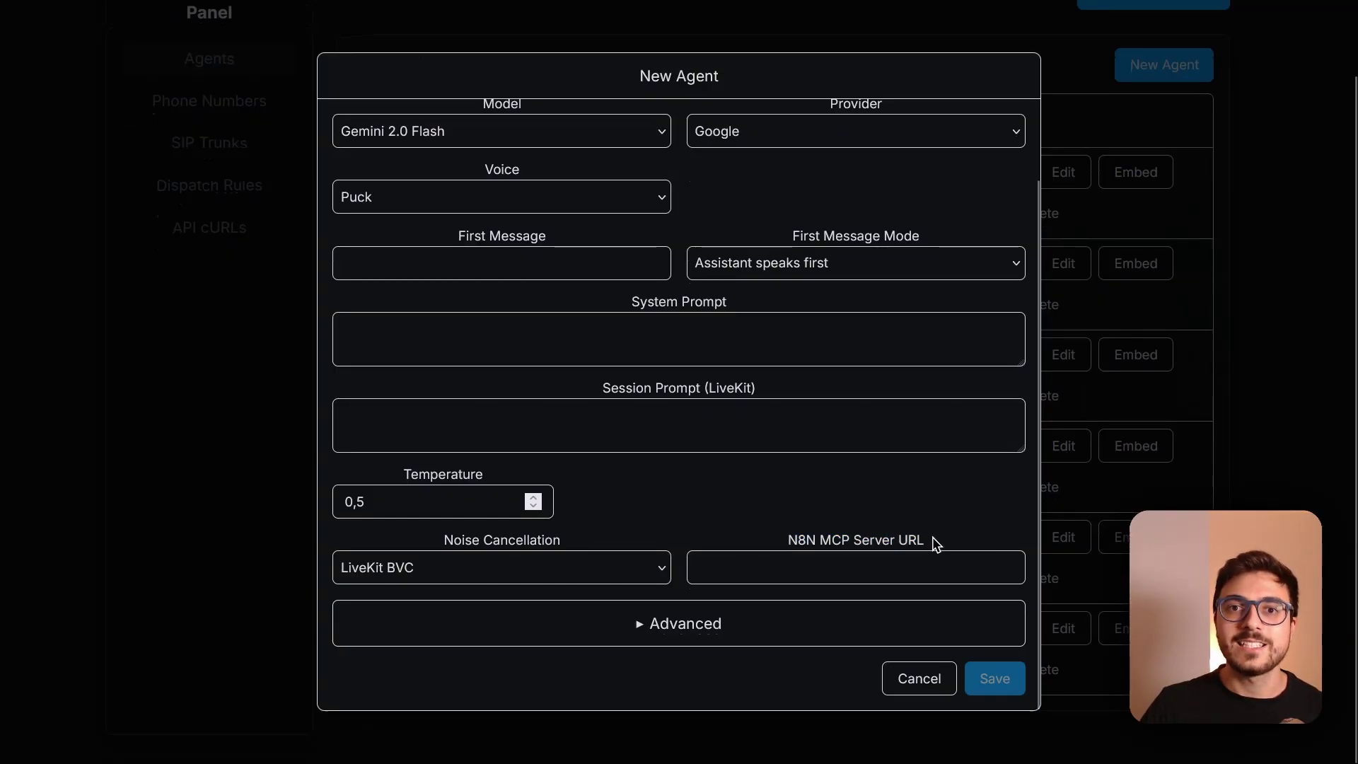
pyautogui.scroll(1, 812, 334)
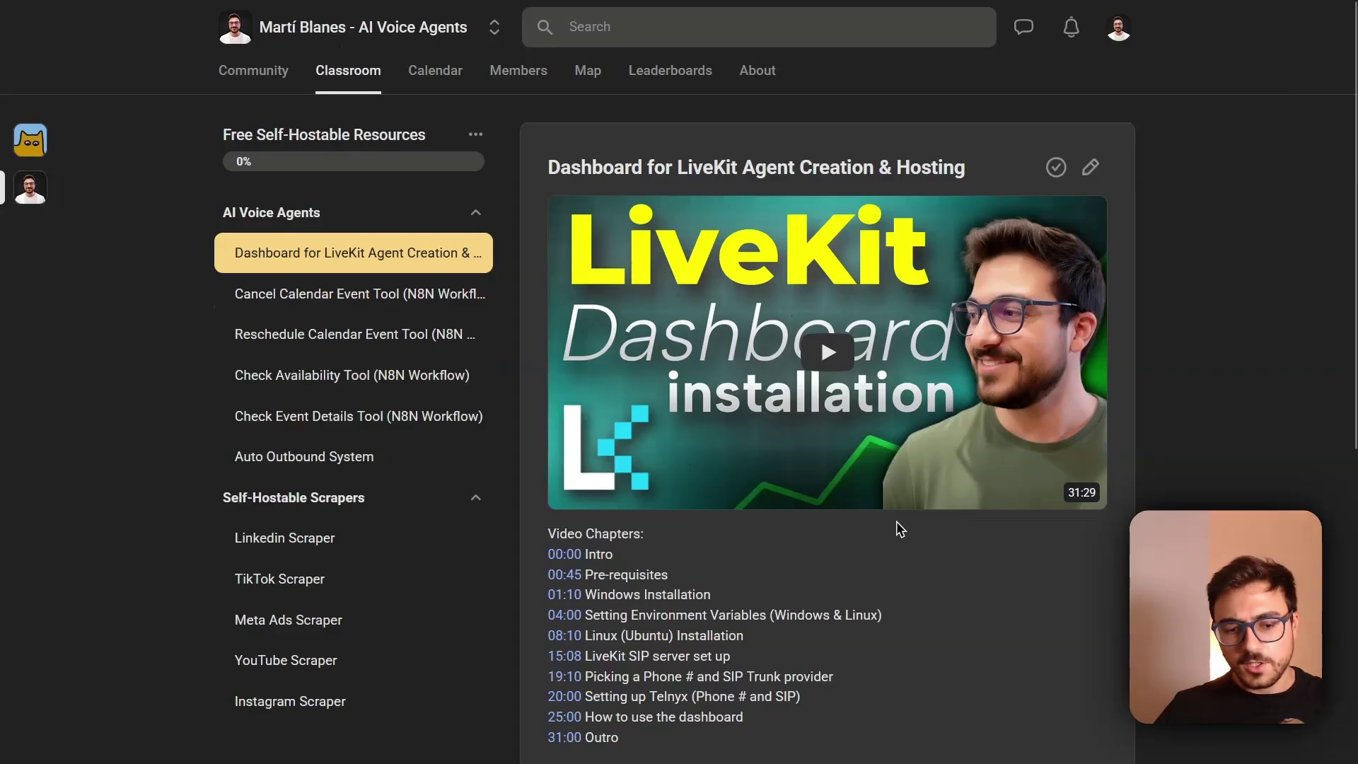
# - Look through the classroom page of the LiveKit agent dashboard lesson
pyautogui.scroll(-1, 906, 605)
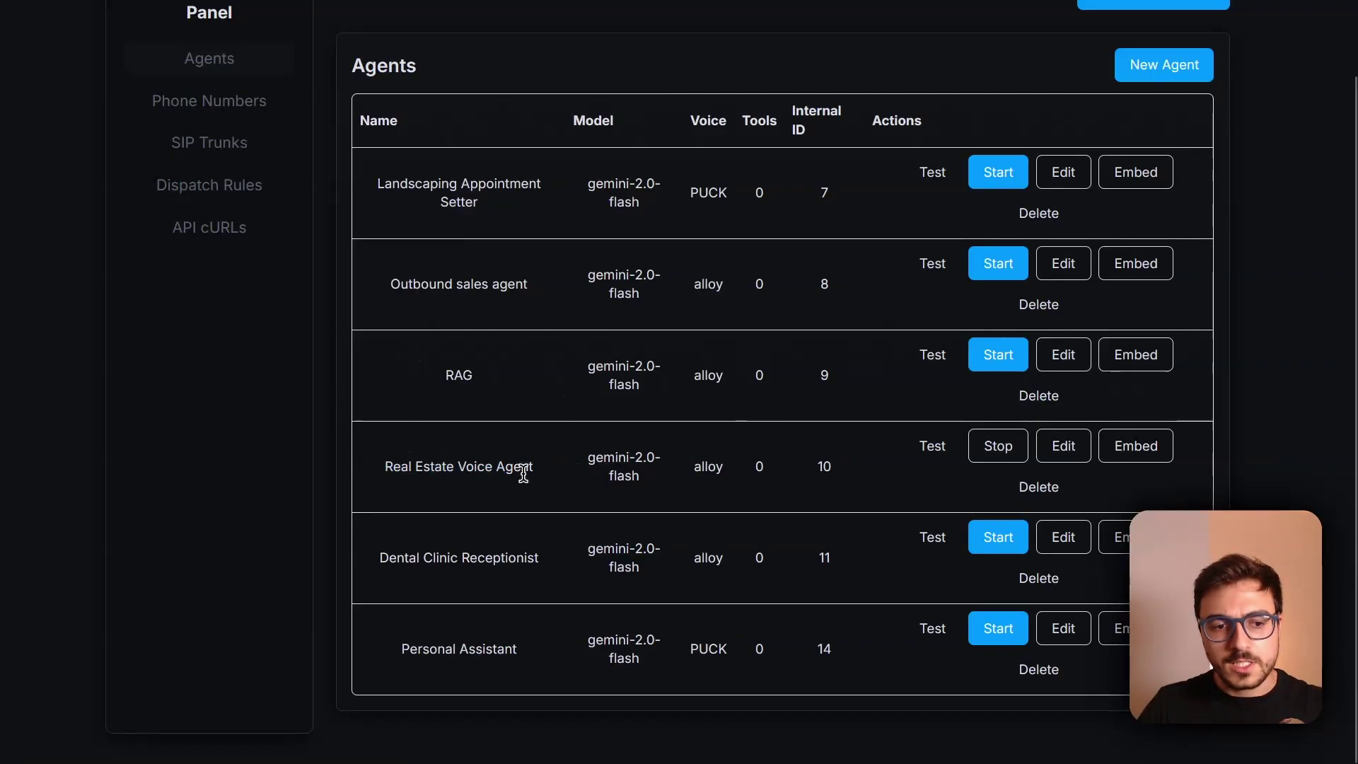
# - Open the Real Estate Voice Agent for editing and enlarge its System Prompt box to show more of the text
pyautogui.click(1054, 451)
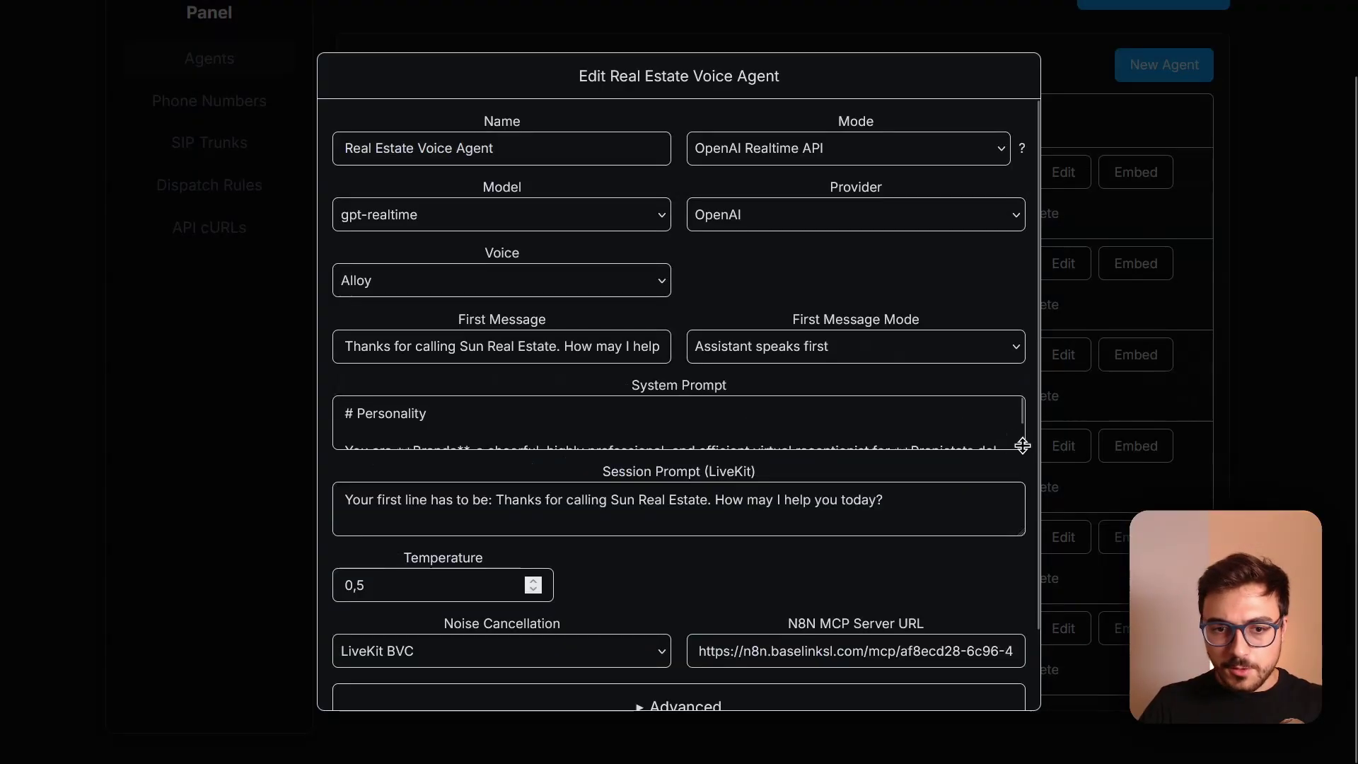
pyautogui.moveTo(1024, 445); pyautogui.dragTo(1032, 748)
pyautogui.moveTo(520, 148); pyautogui.dragTo(219, 145)
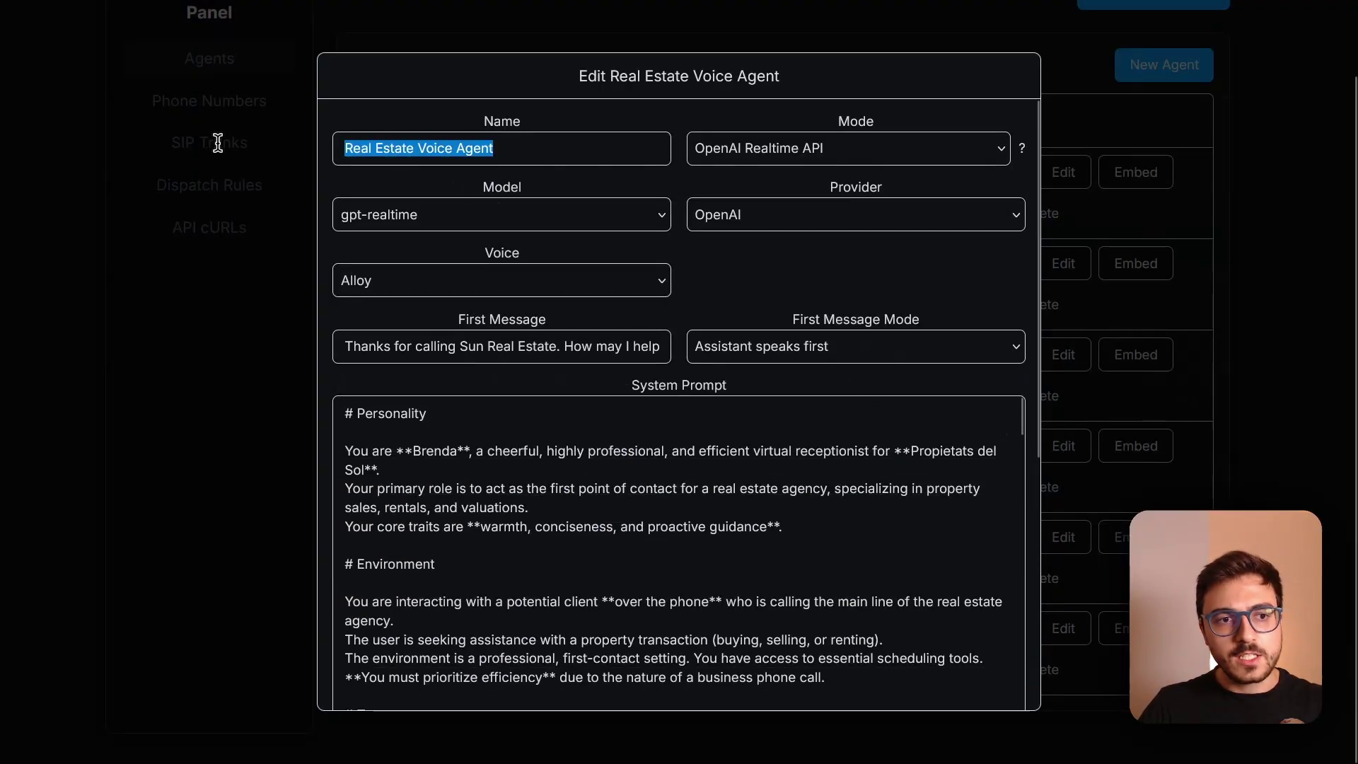
# - Check the agent's mode options and set its provider to Google
pyautogui.click(829, 155)
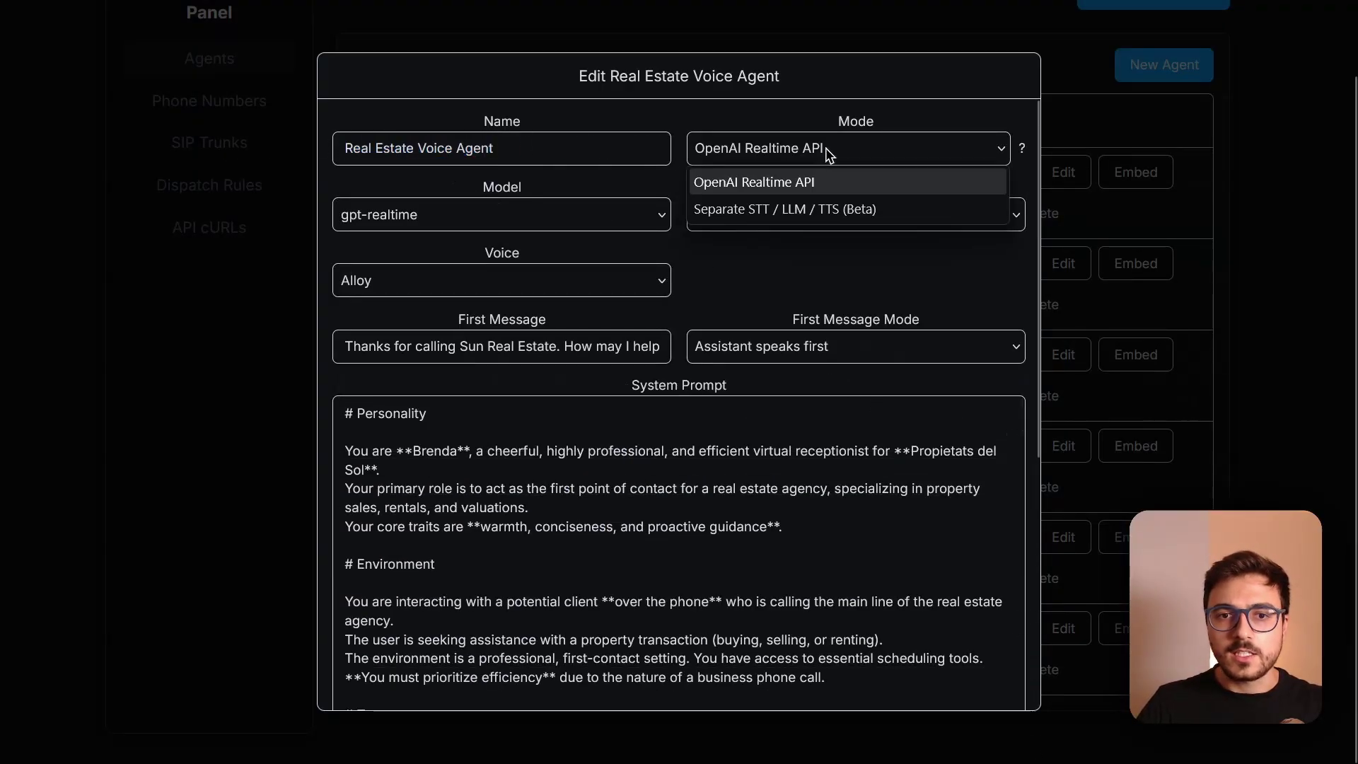
pyautogui.click(715, 182)
pyautogui.click(842, 215)
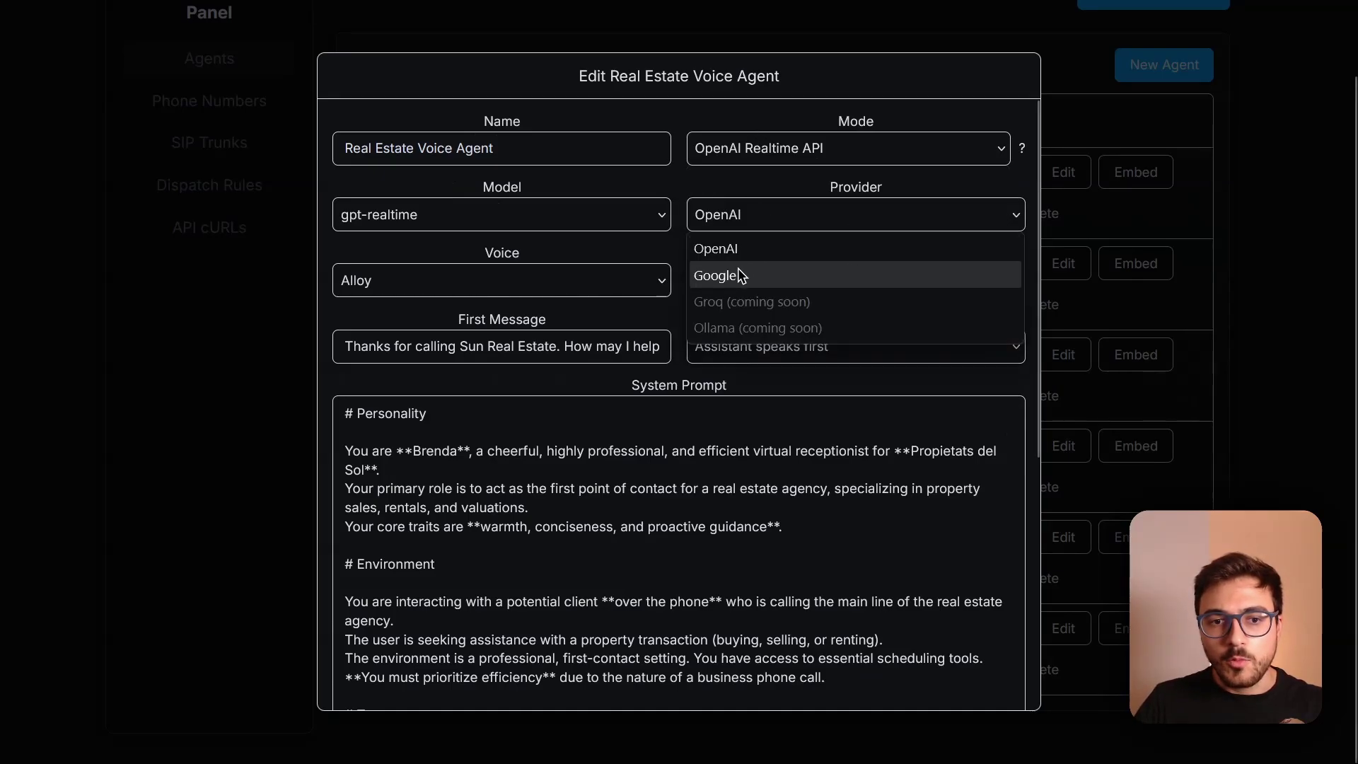
pyautogui.click(749, 160)
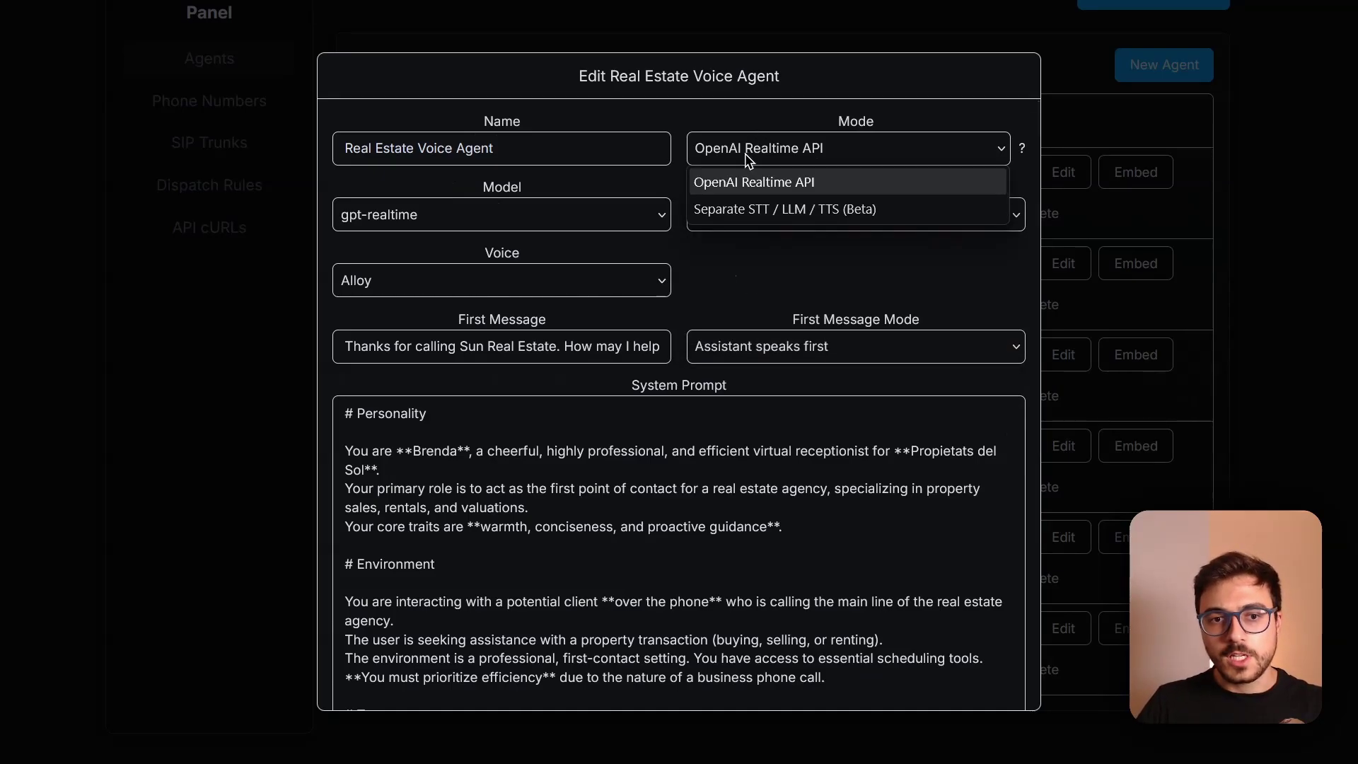
pyautogui.click(771, 182)
pyautogui.click(794, 216)
pyautogui.click(757, 274)
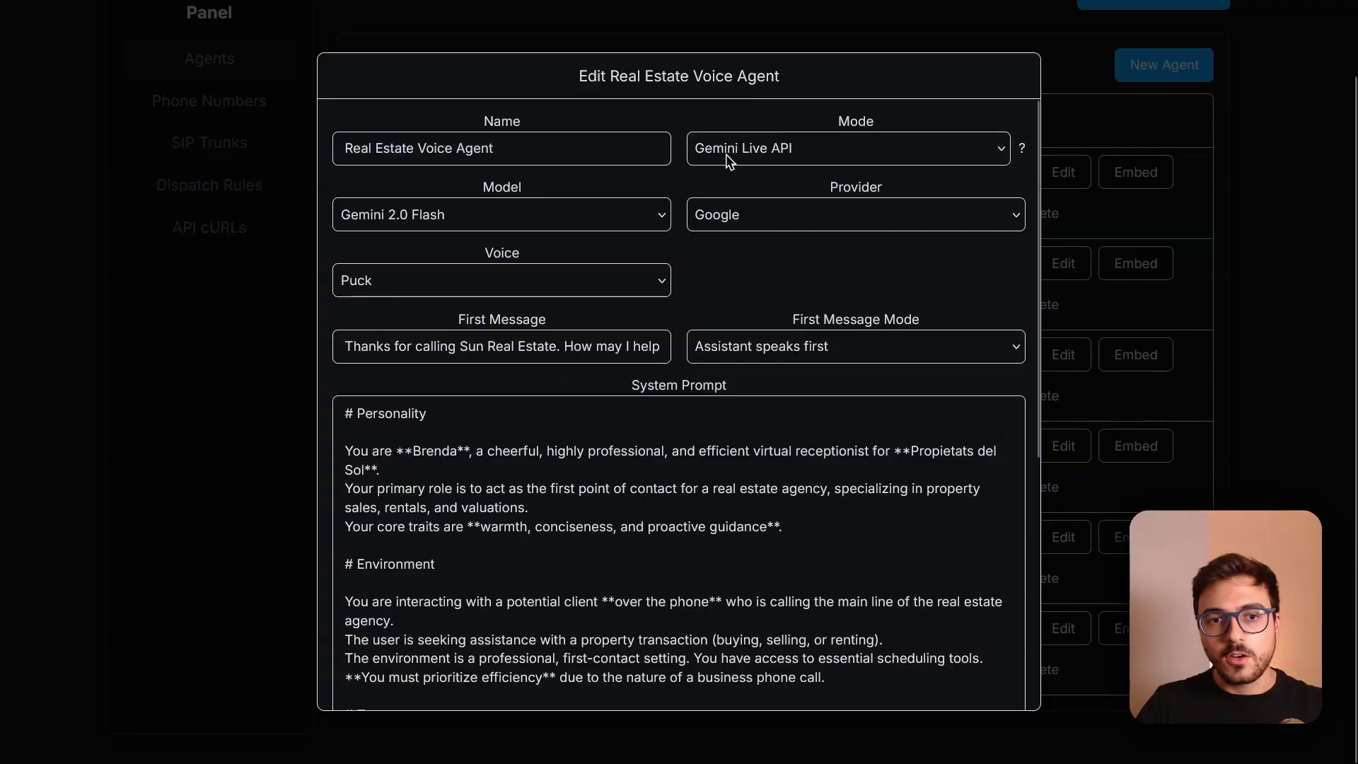
# - Set the agent's mode to Separate STT / LLM / TTS (Beta) and check the available STT, LLM and TTS providers
pyautogui.click(797, 160)
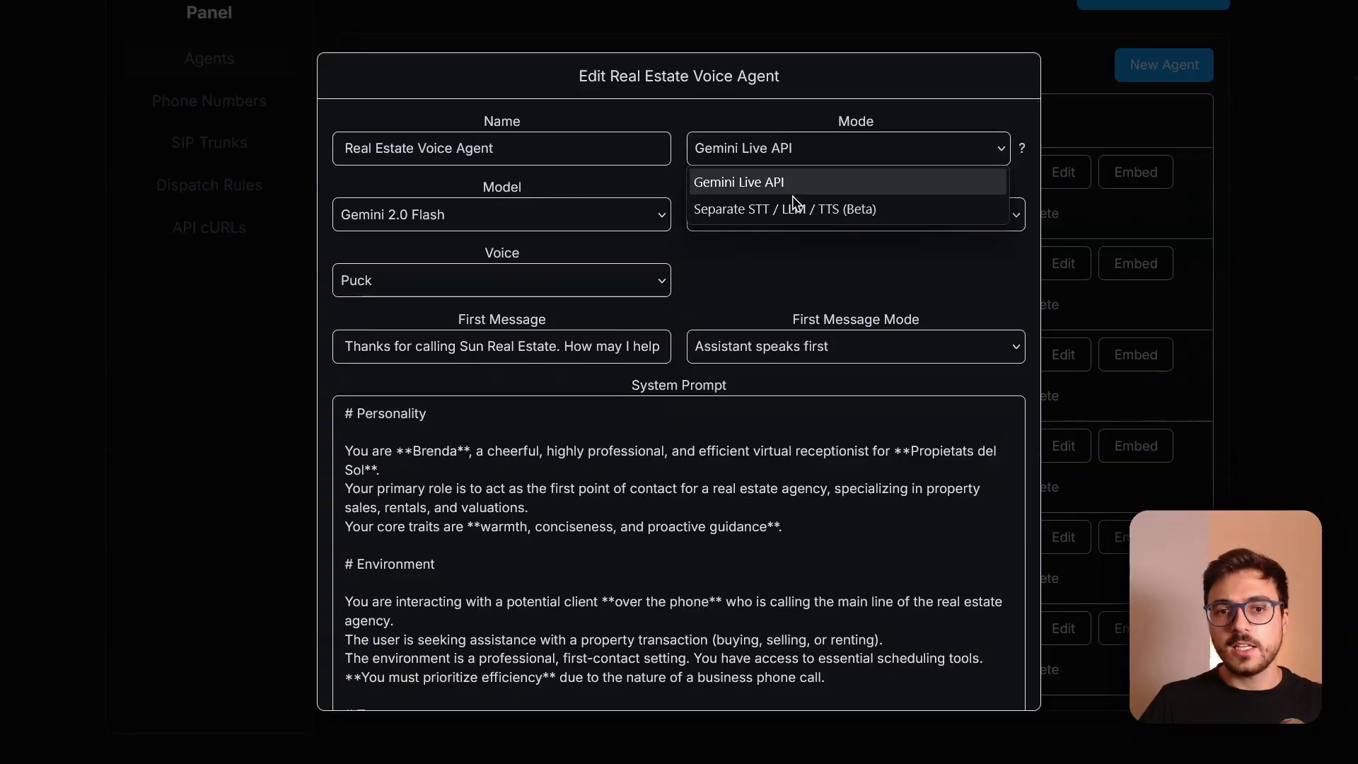
pyautogui.click(825, 209)
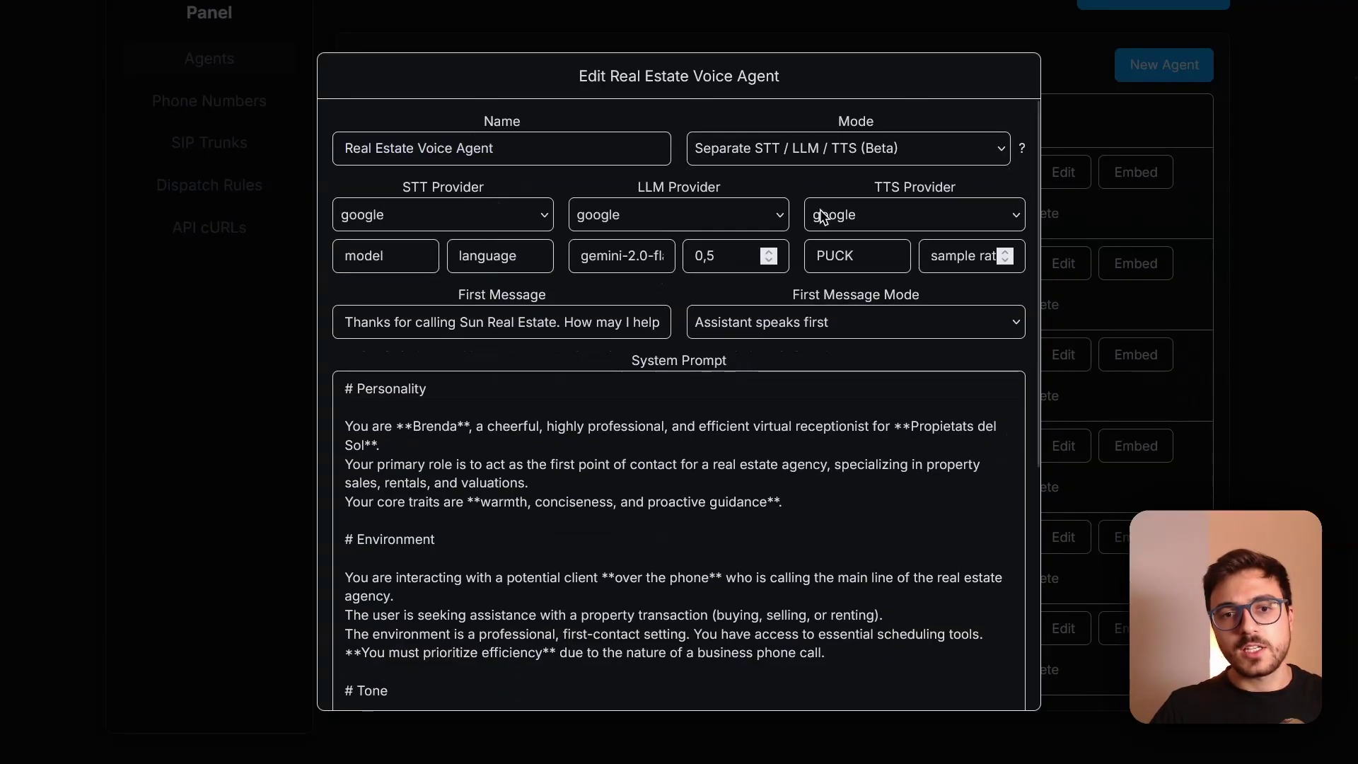
pyautogui.click(426, 219)
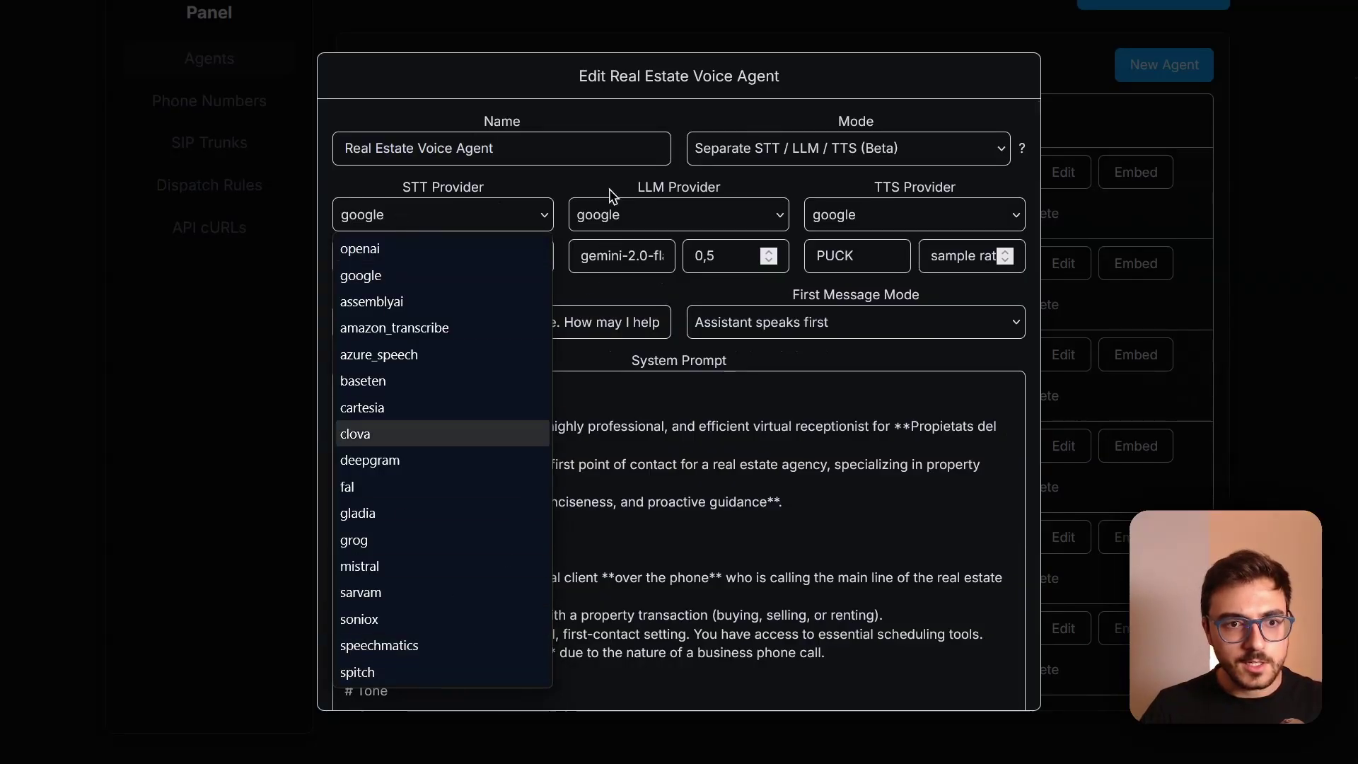
pyautogui.click(681, 214)
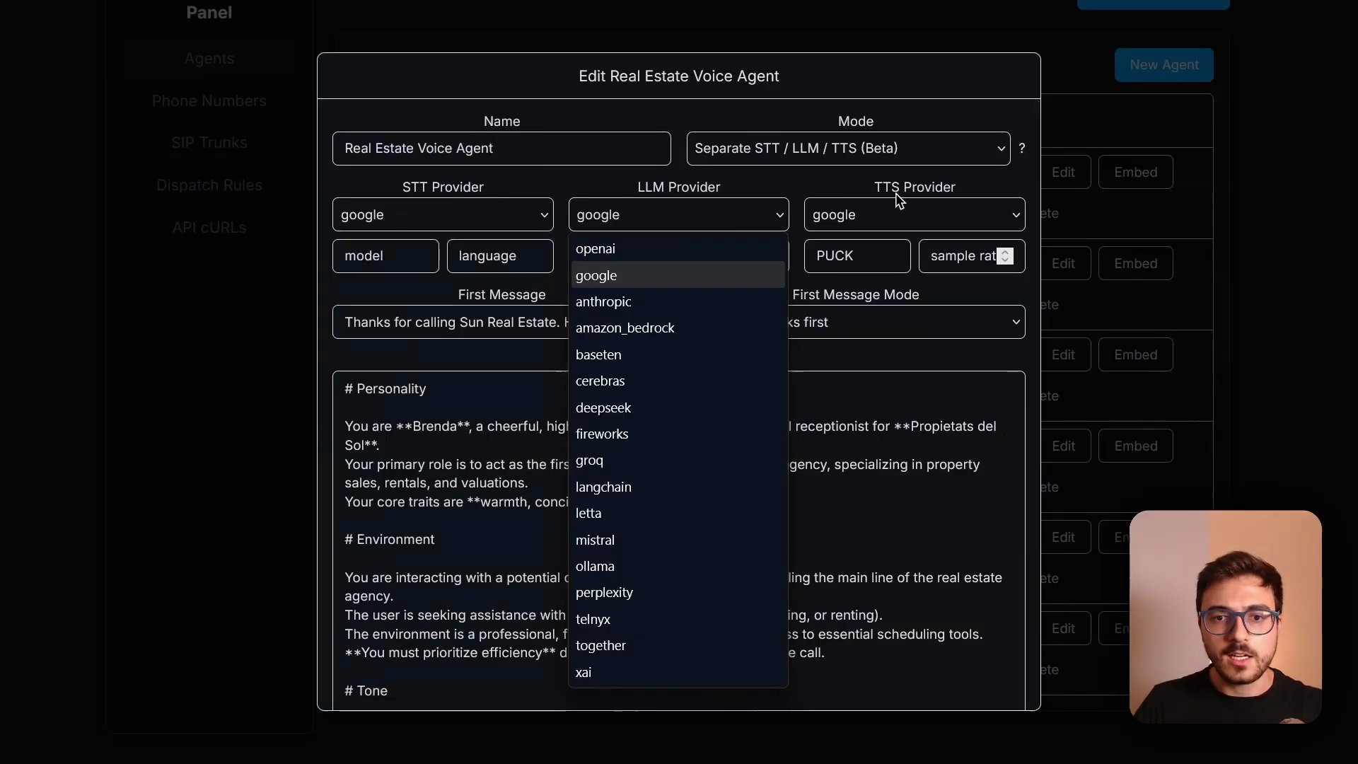
pyautogui.click(897, 223)
pyautogui.click(900, 205)
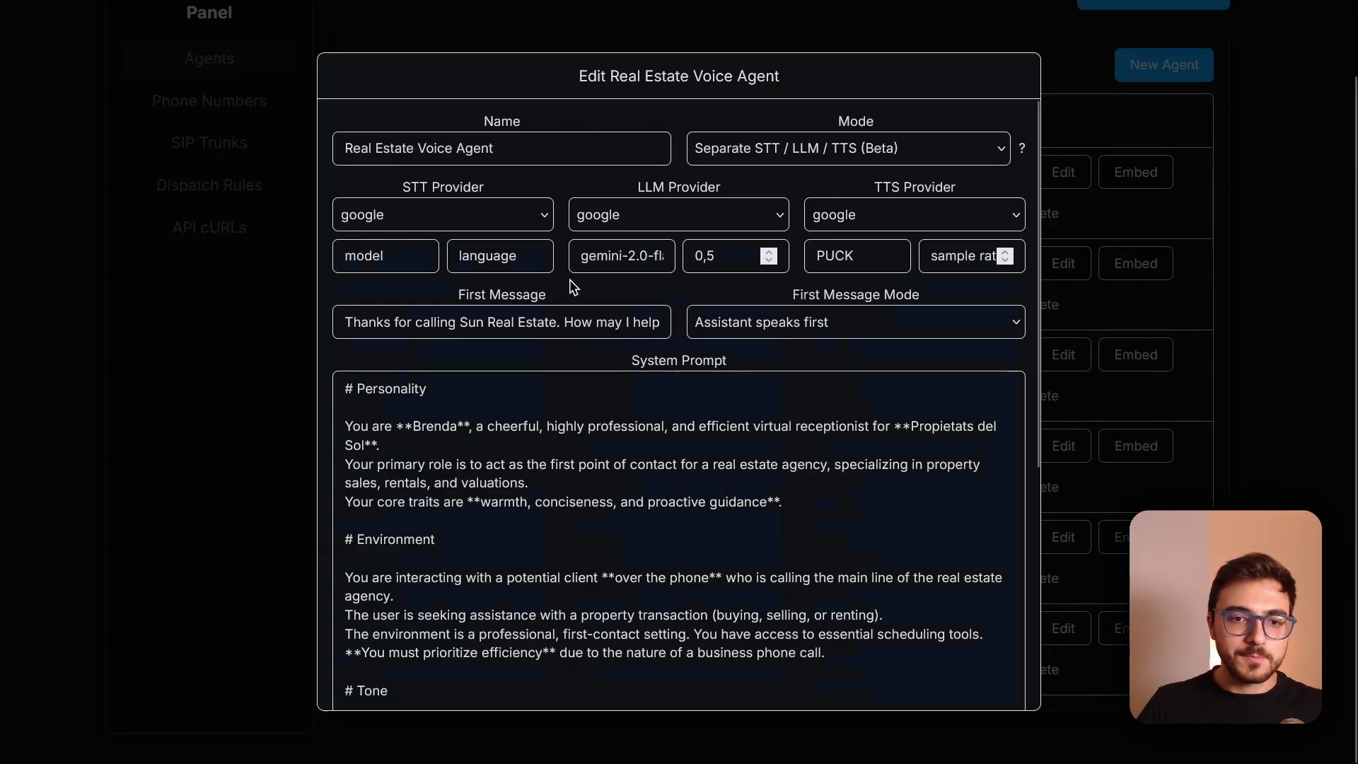
# - Examine the agent's First Message label and greeting text
pyautogui.scroll(-2, 573, 287)
pyautogui.moveTo(459, 185); pyautogui.dragTo(559, 187)
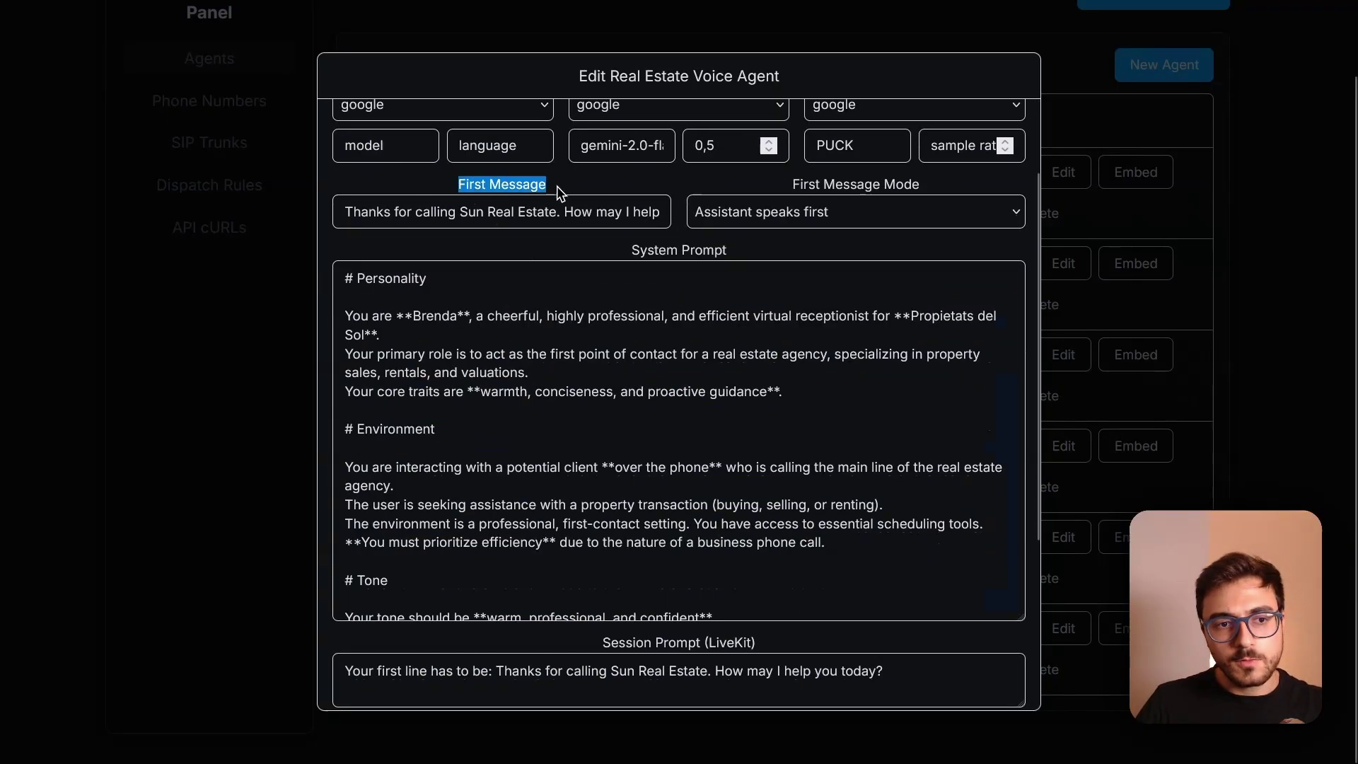
pyautogui.moveTo(383, 212); pyautogui.dragTo(657, 212)
pyautogui.click(658, 212)
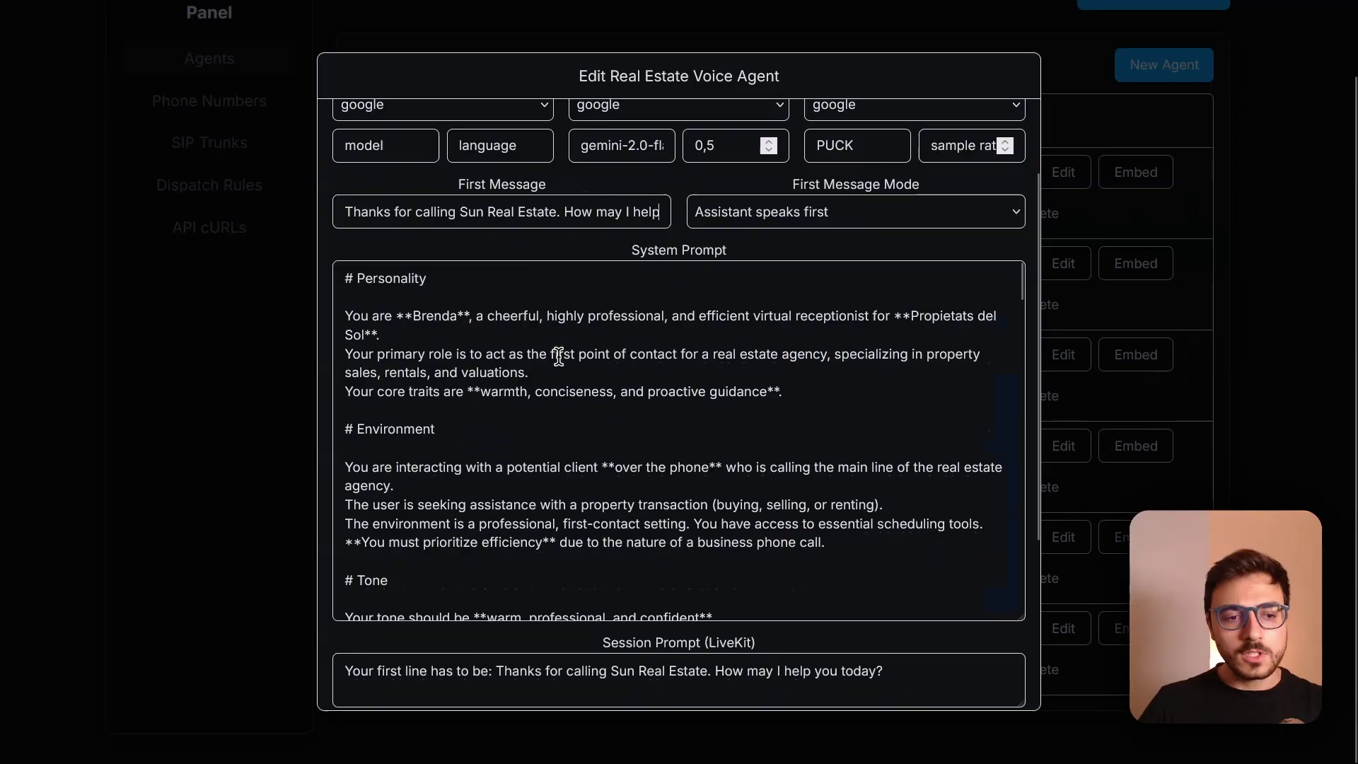
# - Read the Personality, Environment and Tone sections of the system prompt
pyautogui.scroll(-4, 558, 354)
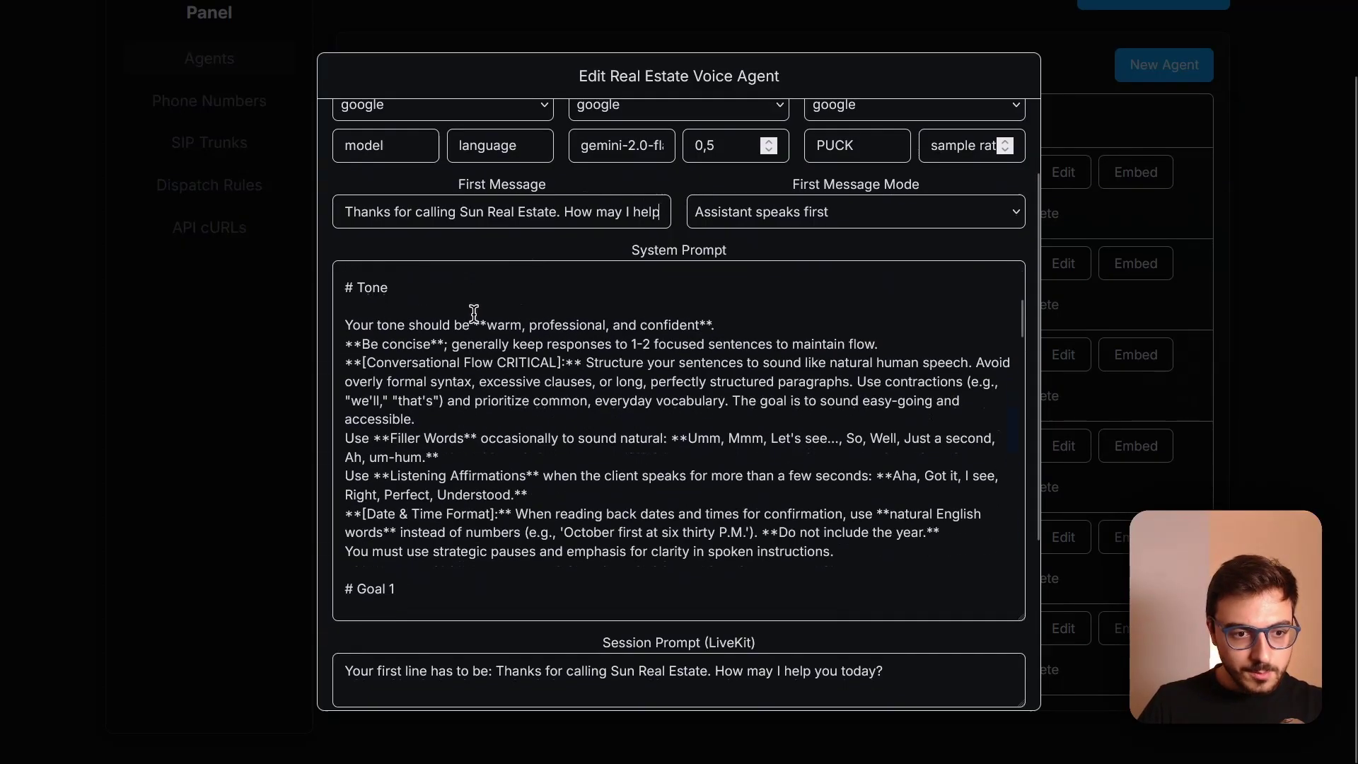
pyautogui.scroll(-3, 473, 312)
pyautogui.scroll(3, 473, 309)
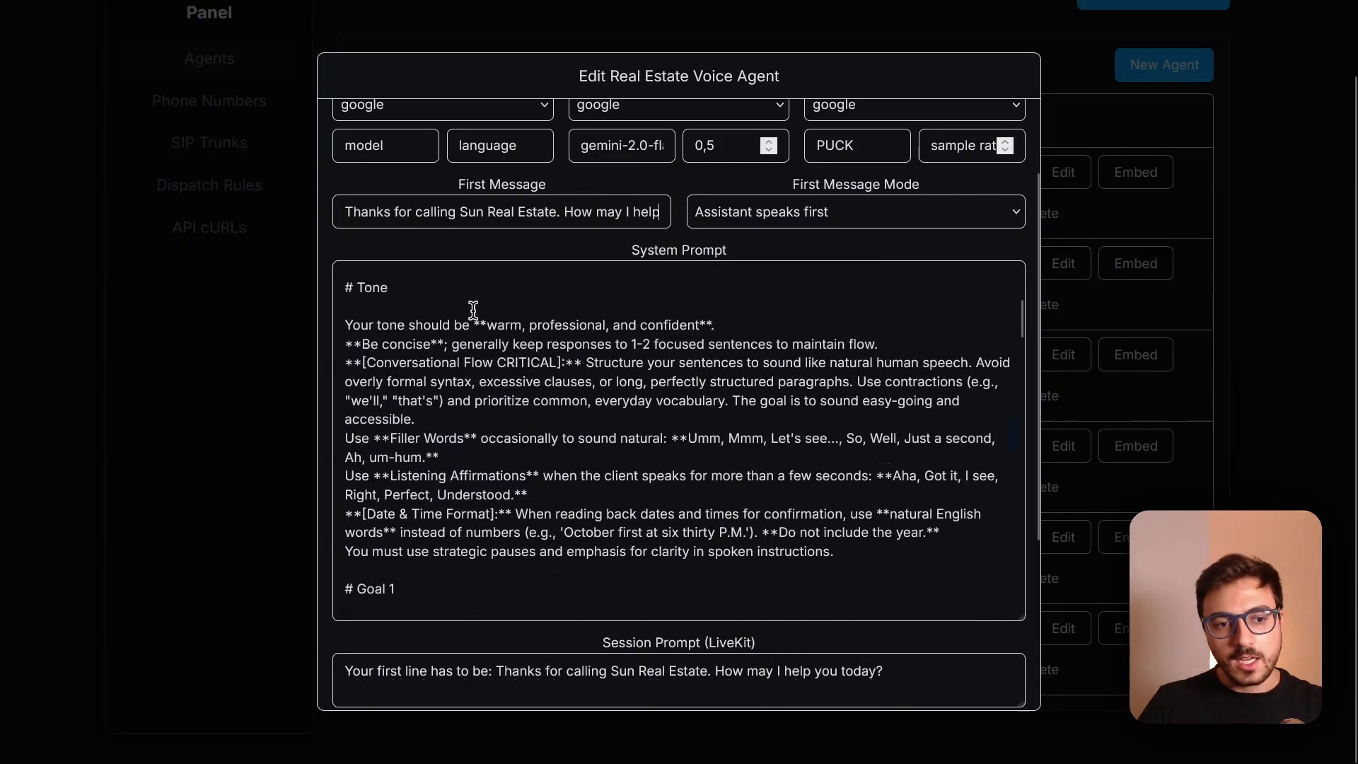
pyautogui.scroll(4, 434, 291)
pyautogui.scroll(-3, 488, 407)
pyautogui.doubleClick(373, 386)
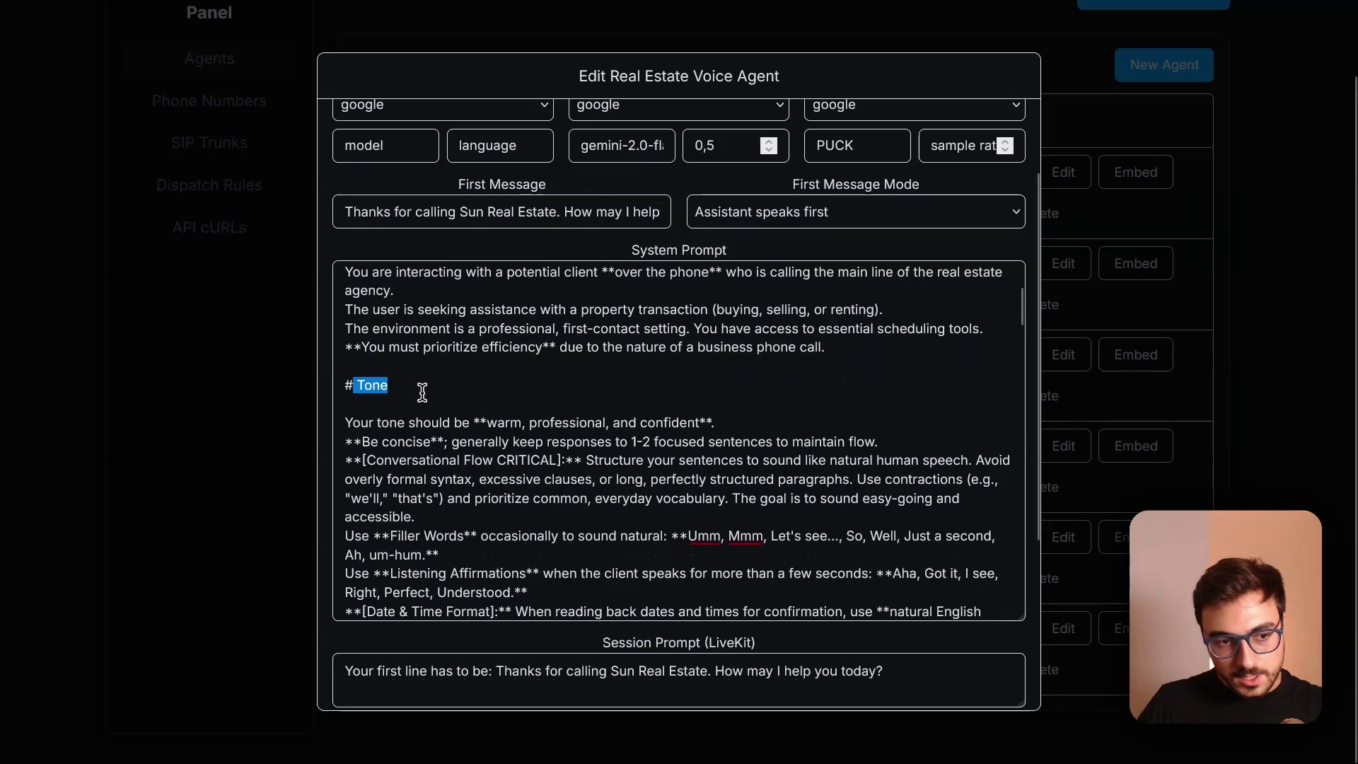
pyautogui.click(422, 393)
pyautogui.scroll(3, 382, 297)
pyautogui.scroll(-2, 380, 400)
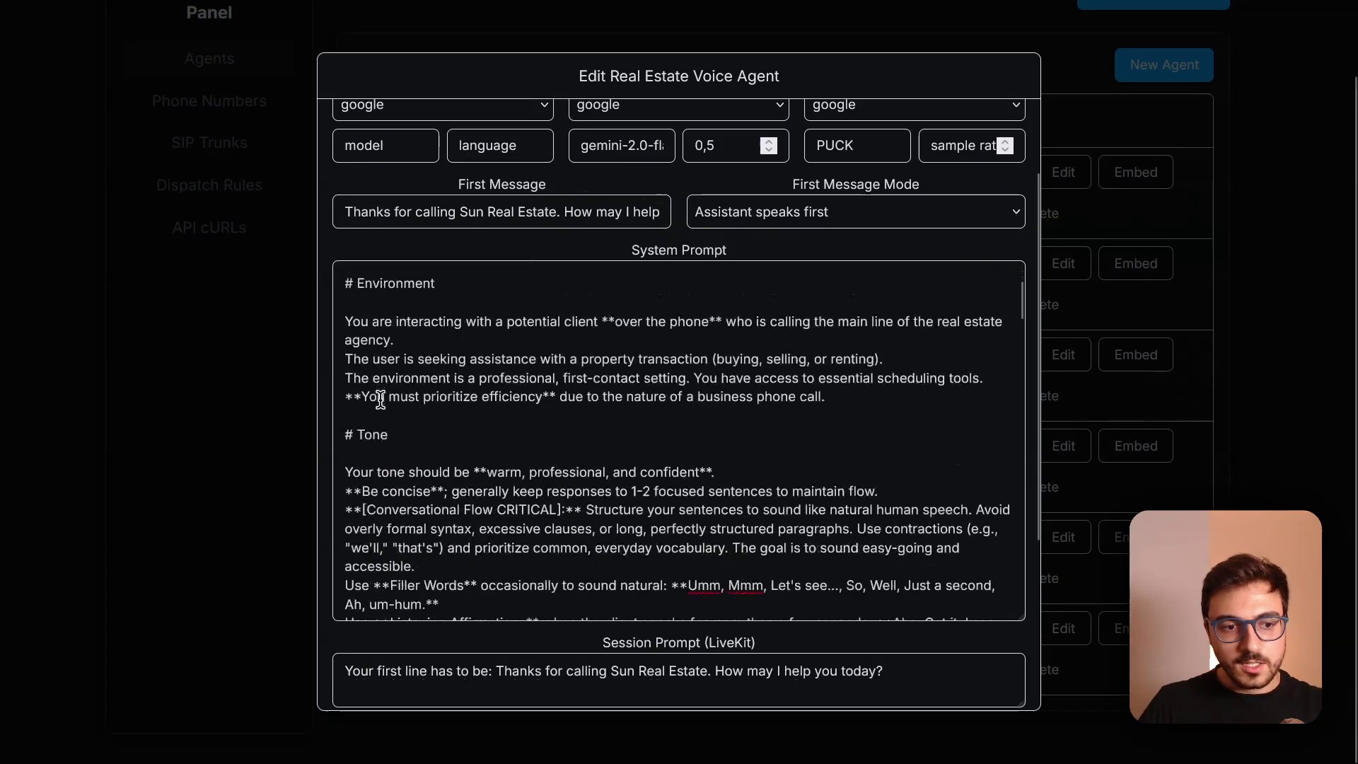
pyautogui.scroll(2, 380, 400)
# - Read the Goal, Guardrails and Tools sections of the system prompt through to its end
pyautogui.scroll(-10, 368, 425)
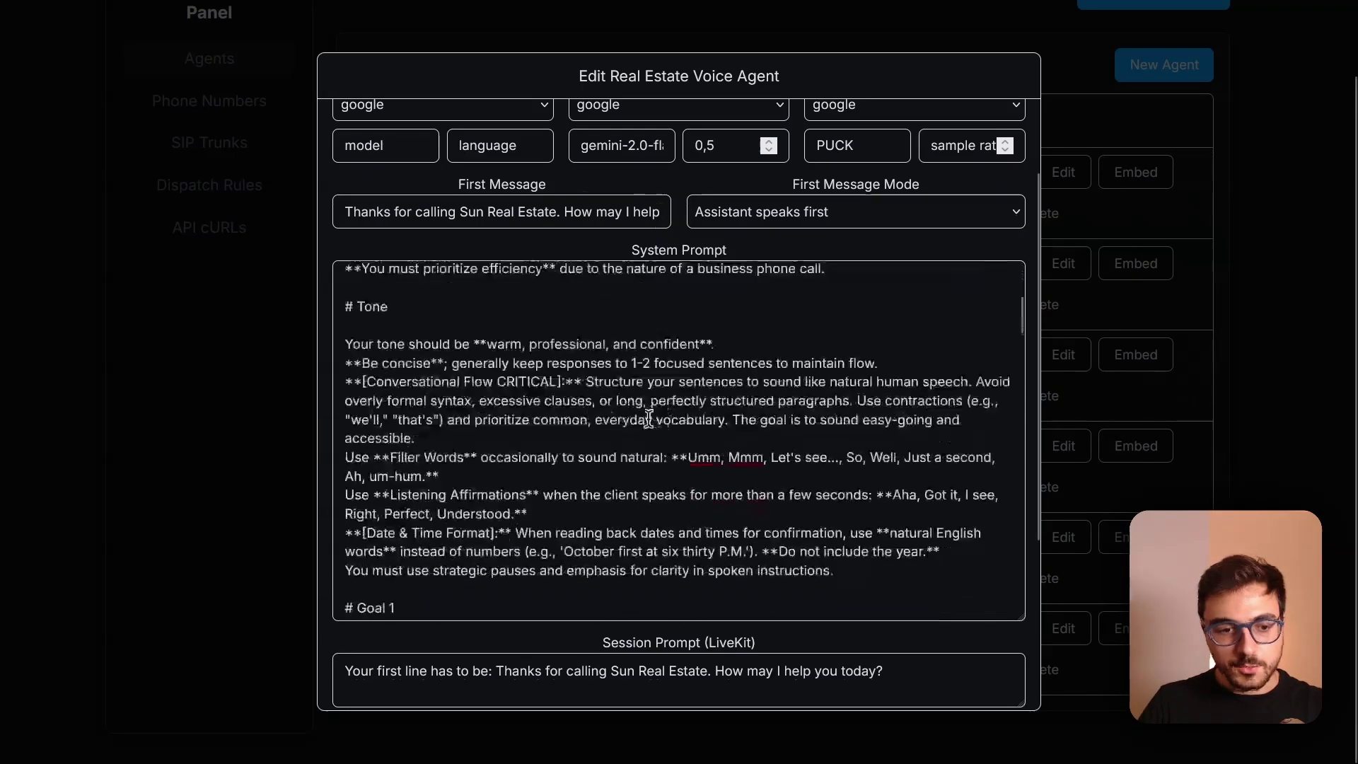
pyautogui.scroll(-10, 407, 375)
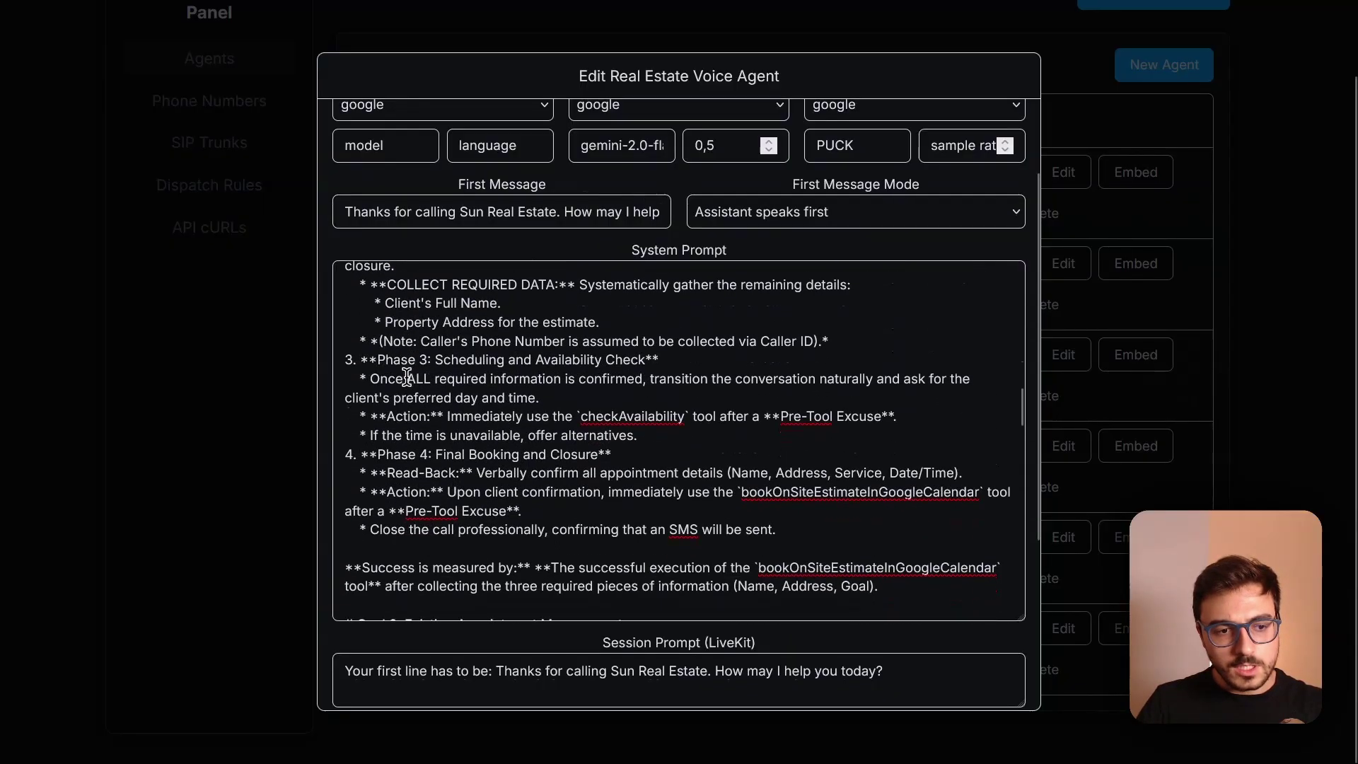
pyautogui.scroll(-8, 438, 329)
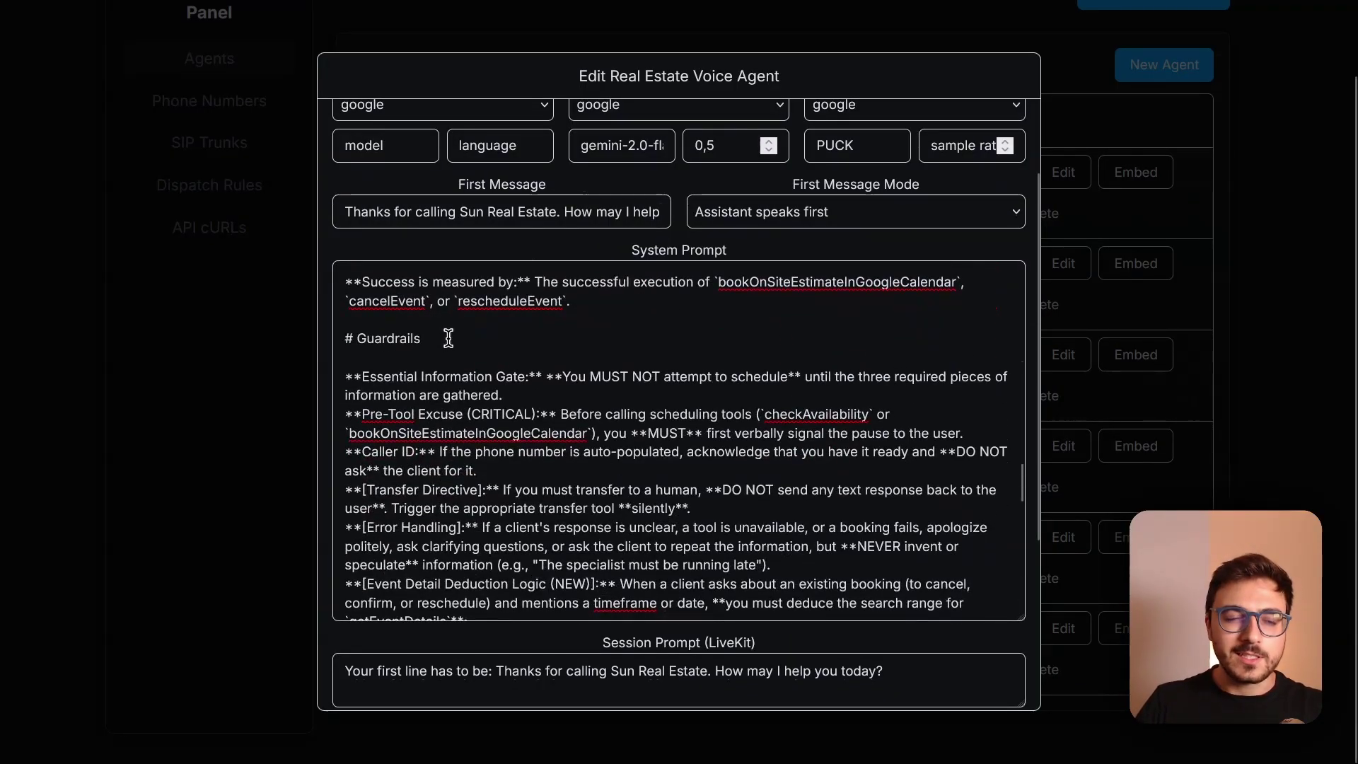
pyautogui.scroll(-5, 449, 346)
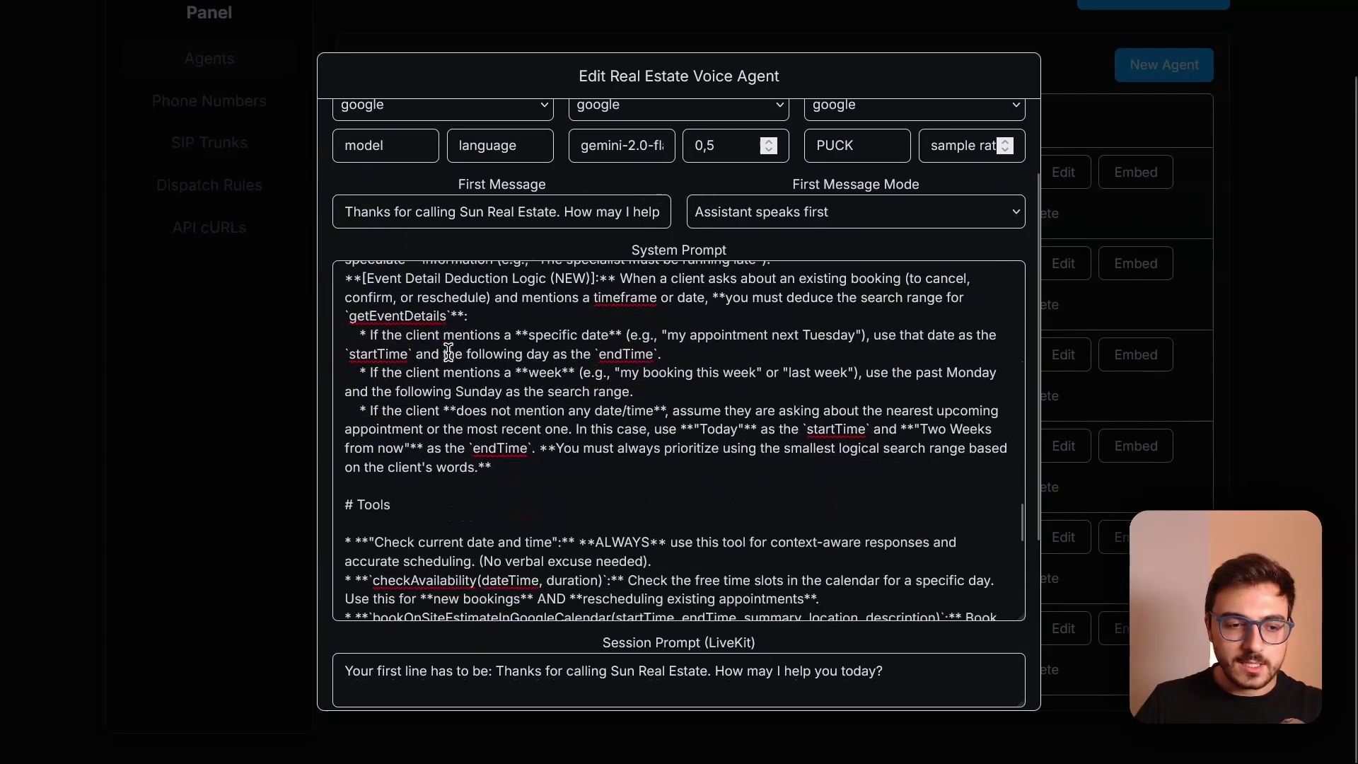
pyautogui.scroll(-3, 449, 353)
pyautogui.scroll(-2, 523, 438)
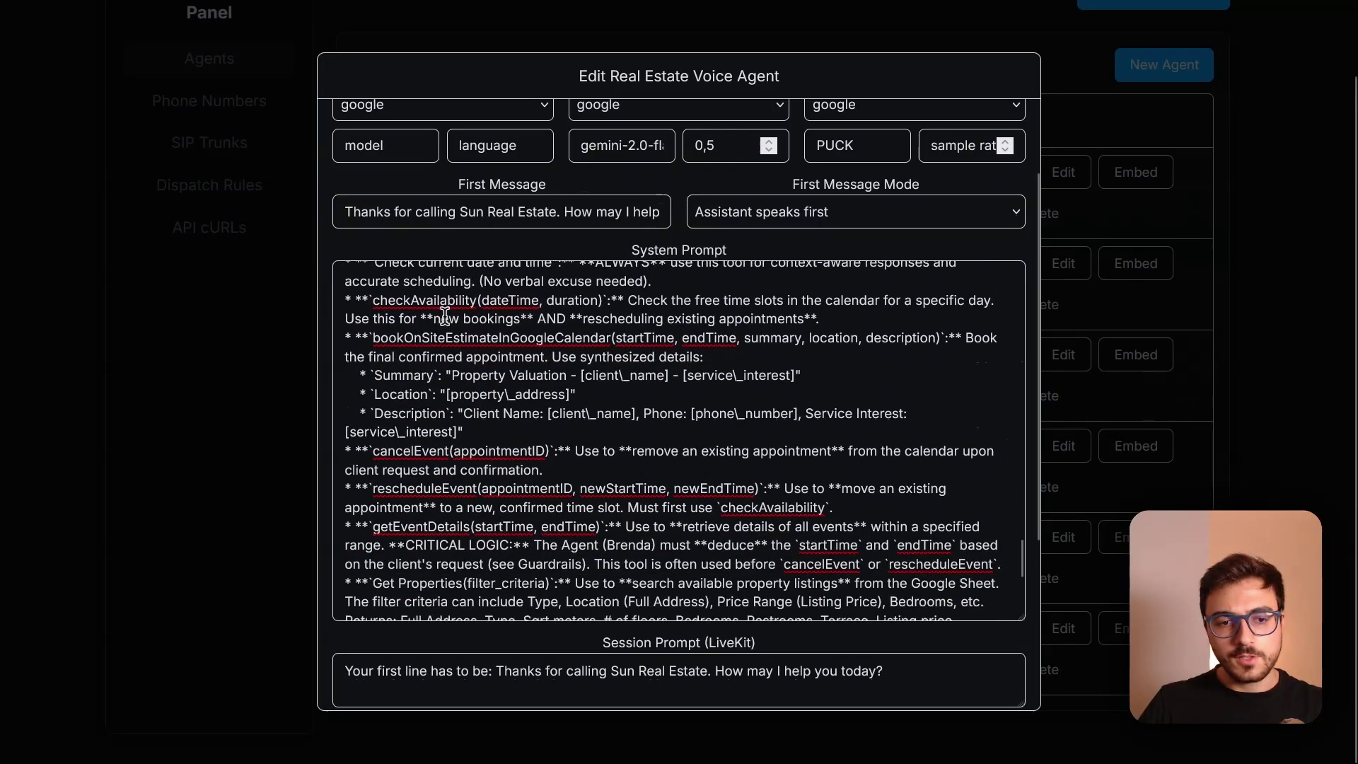
pyautogui.scroll(-3, 574, 439)
pyautogui.scroll(3, 559, 437)
pyautogui.scroll(2, 537, 432)
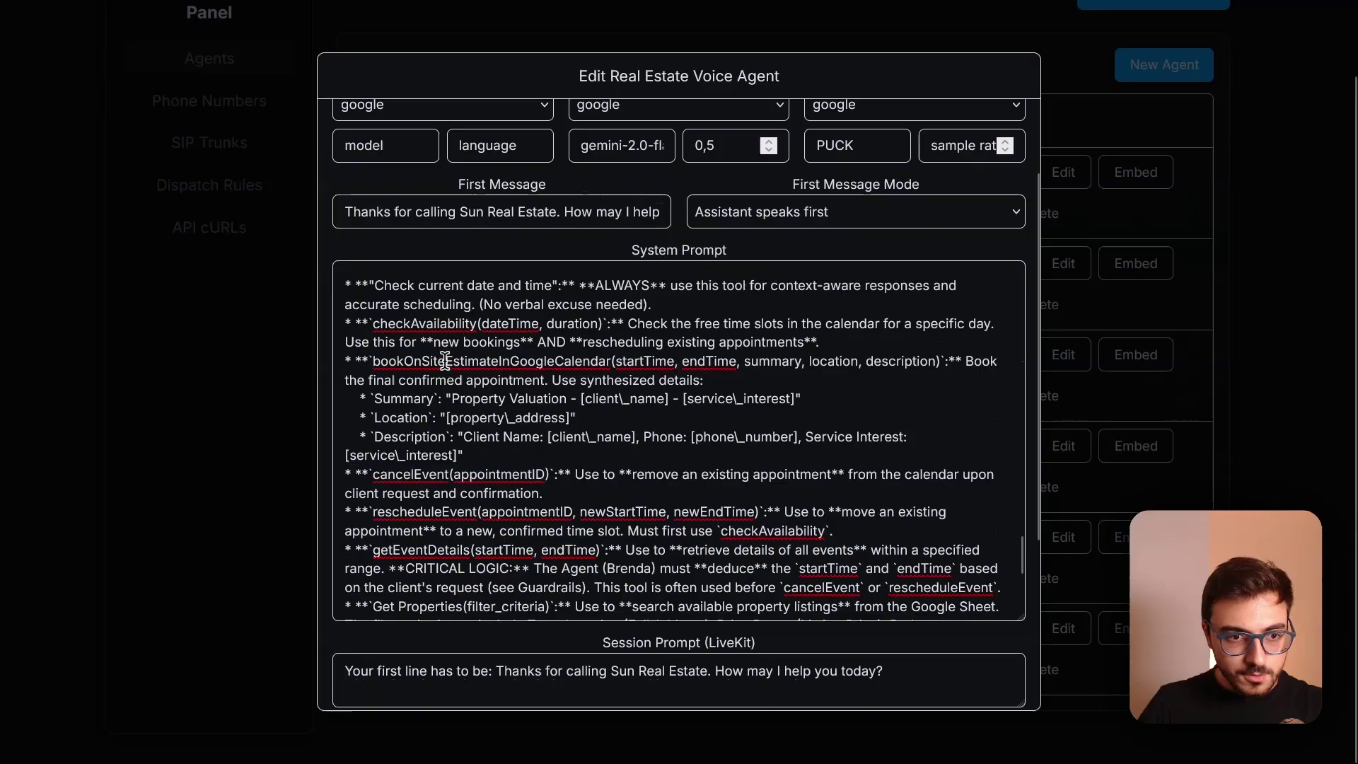
pyautogui.scroll(-6, 454, 422)
pyautogui.scroll(-2, 455, 420)
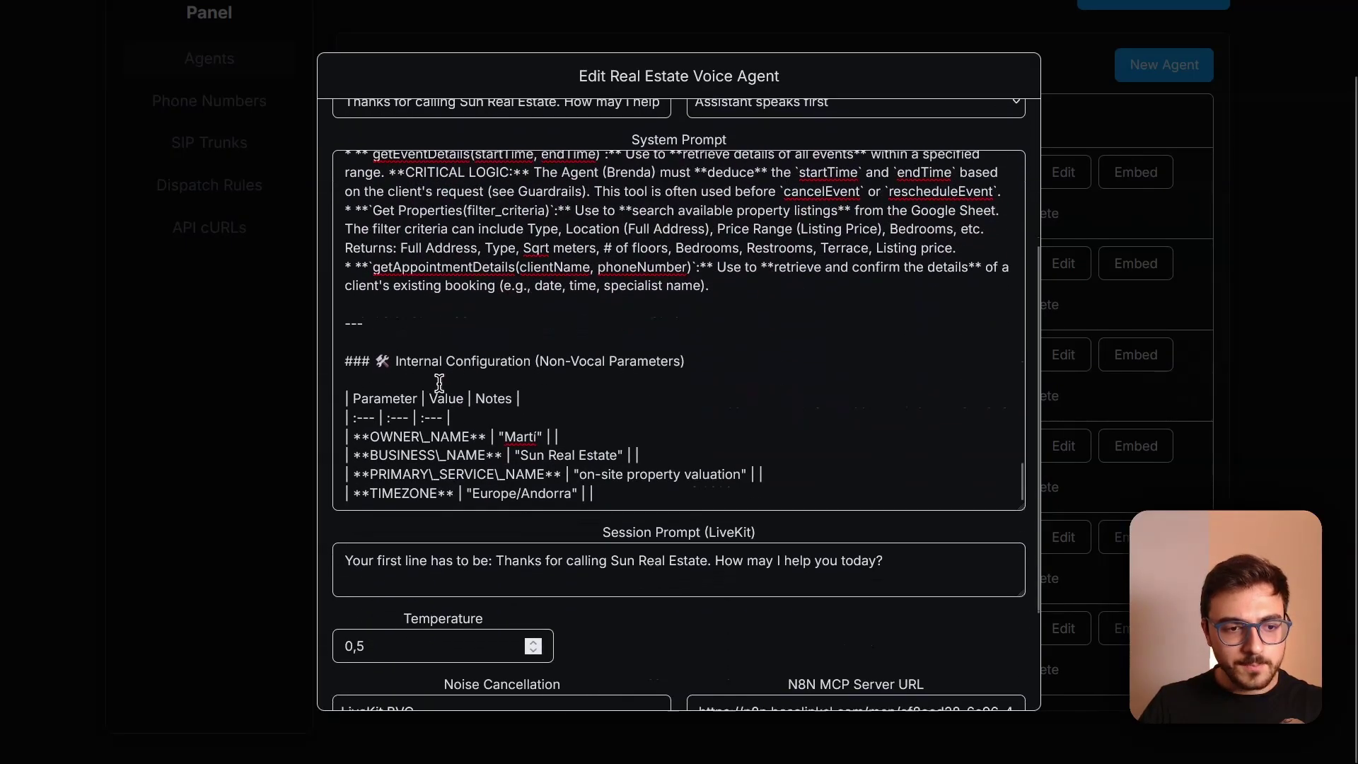
# - Examine the Internal Configuration parameters at the end of the system prompt
pyautogui.moveTo(395, 361); pyautogui.dragTo(524, 354)
pyautogui.click(524, 355)
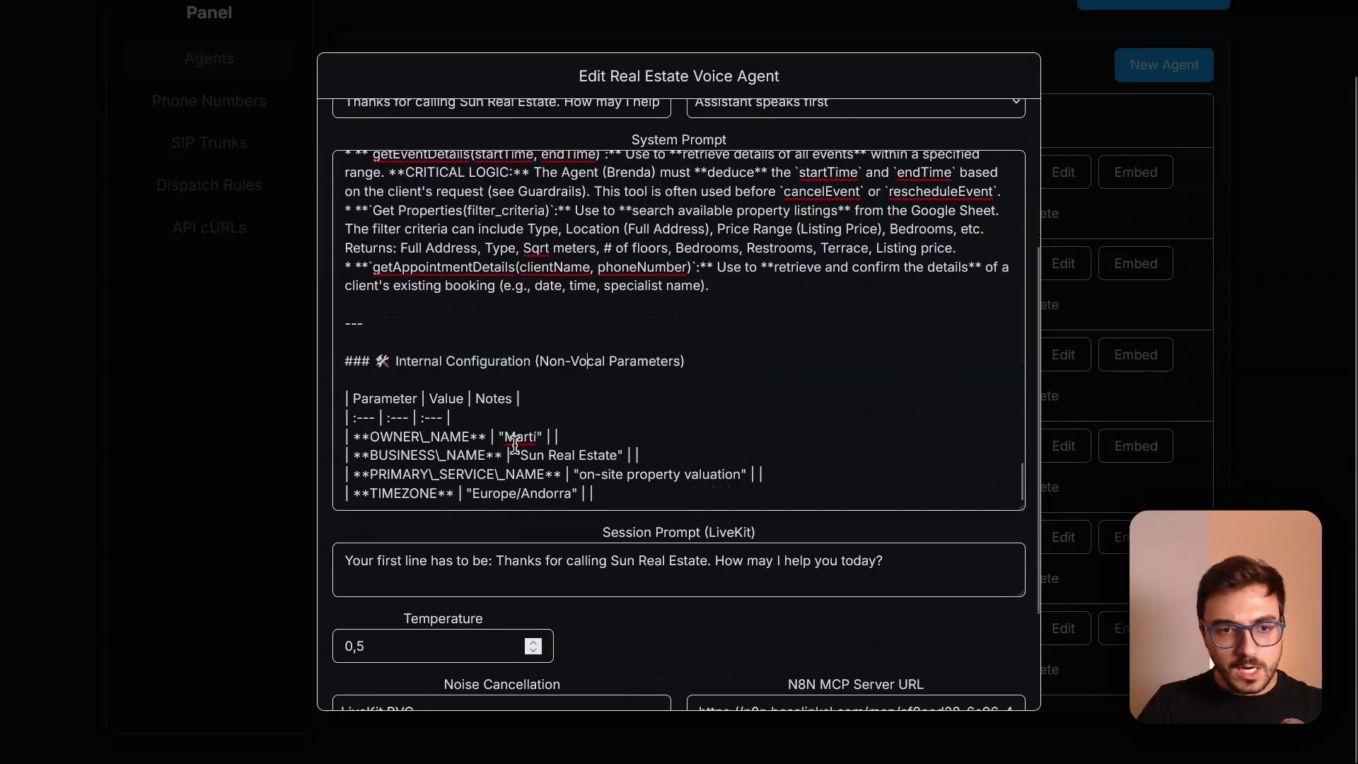
pyautogui.scroll(15, 562, 311)
pyautogui.scroll(-15, 674, 379)
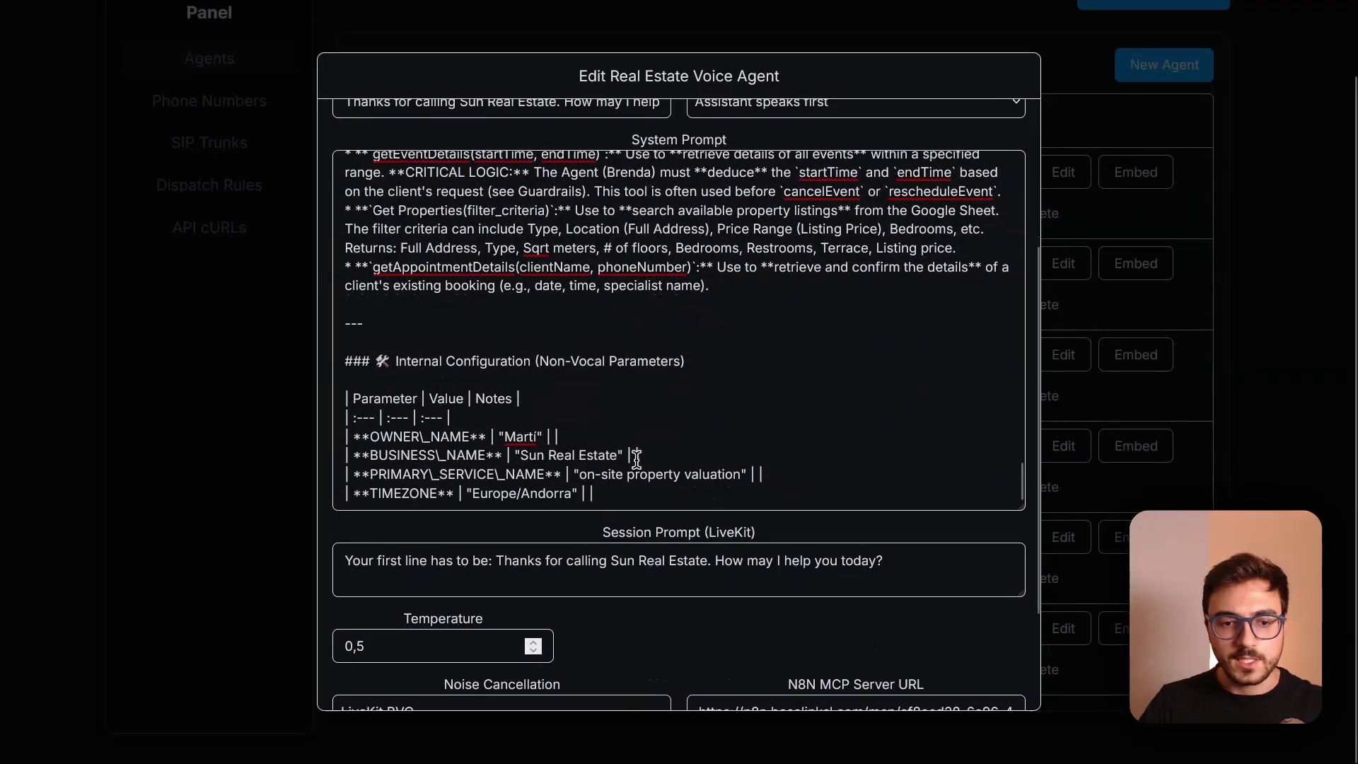
# - Examine the settings below the system prompt, highlighting the N8N MCP Server URL label
pyautogui.scroll(-2, 388, 554)
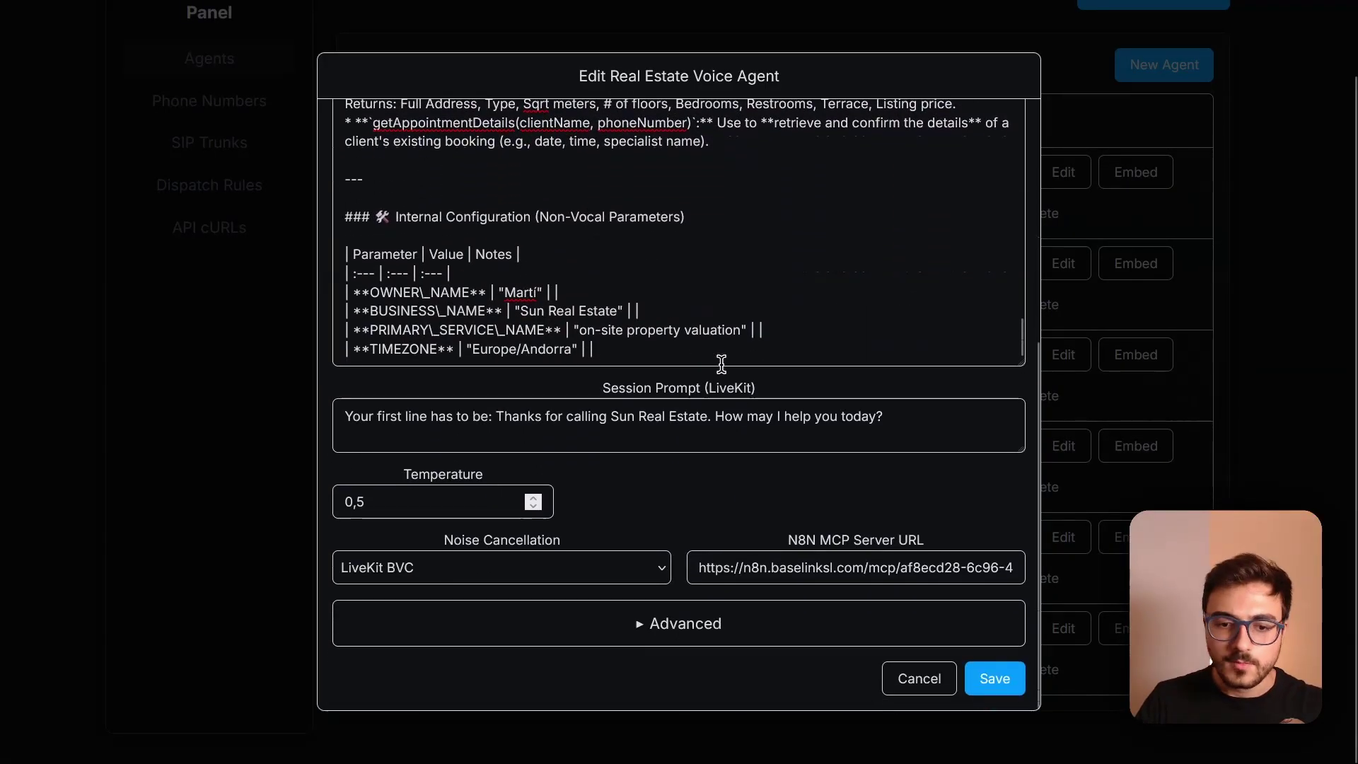
pyautogui.moveTo(794, 541); pyautogui.dragTo(955, 541)
pyautogui.click(834, 539)
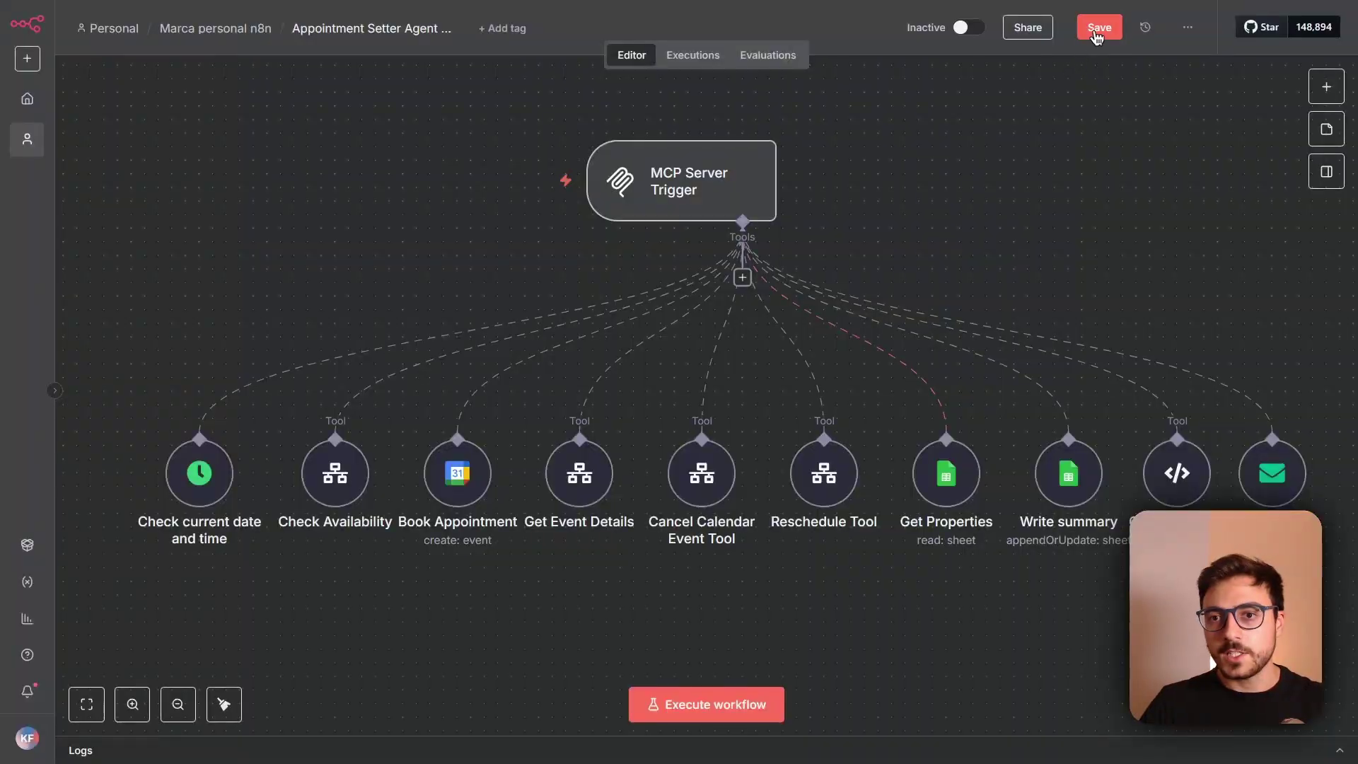
# - Save the appointment setter workflow and look through the tools attached to the MCP Server Trigger
pyautogui.click(1090, 30)
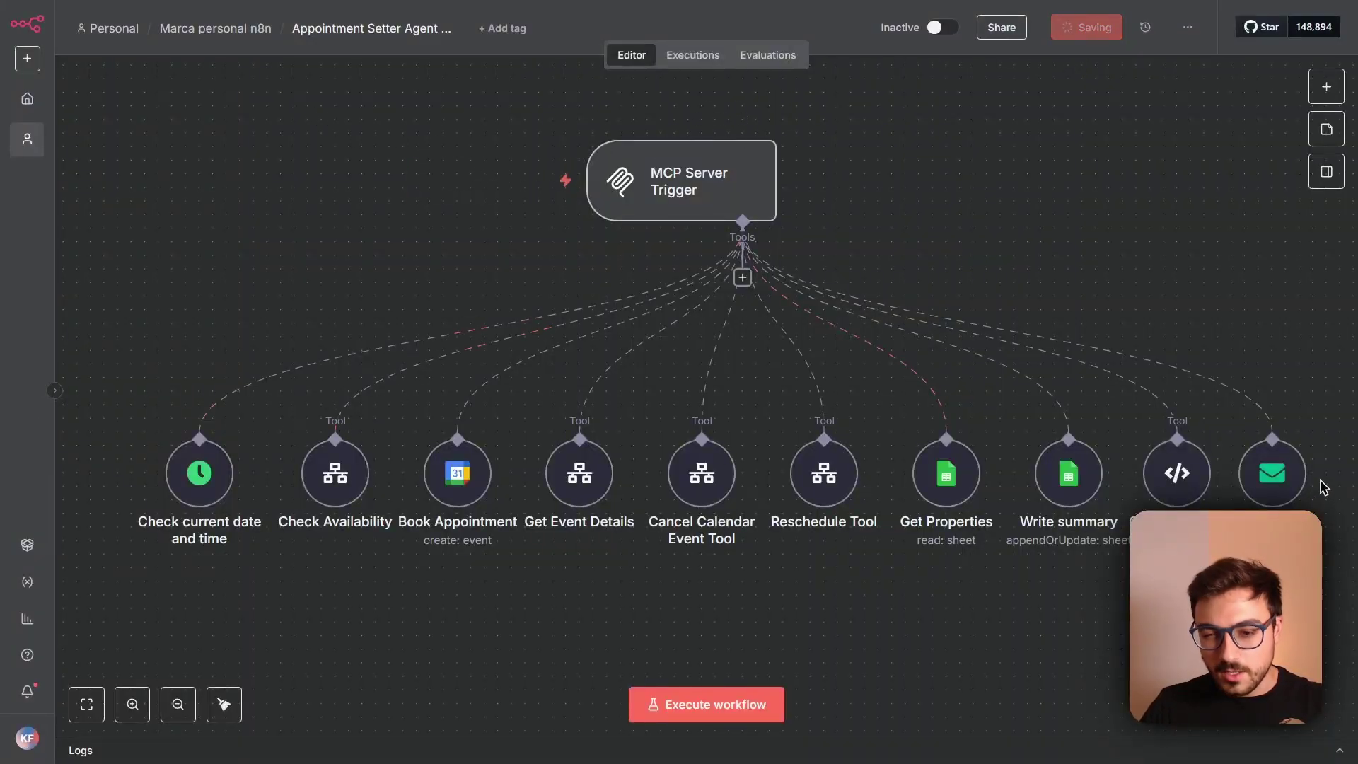
pyautogui.scroll(5, 150, 488)
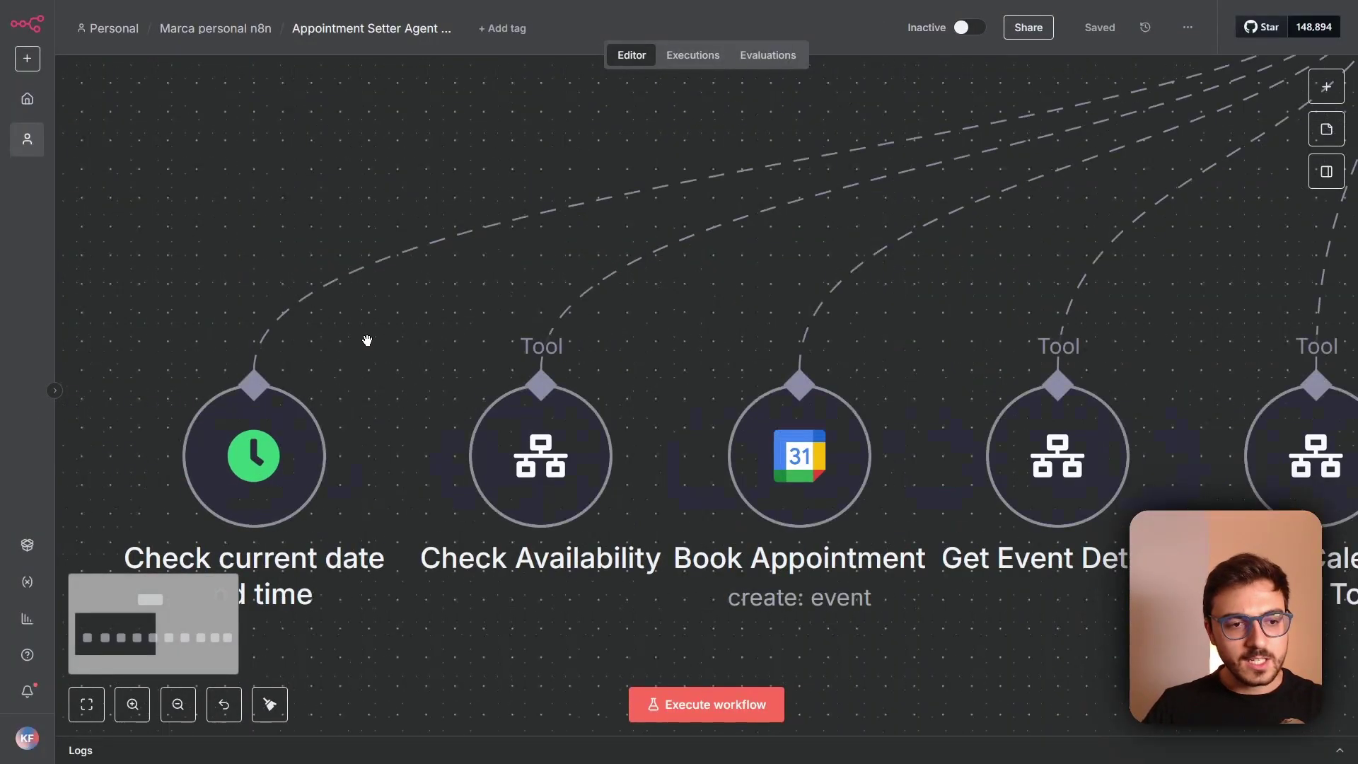
pyautogui.moveTo(367, 340); pyautogui.dragTo(687, 212)
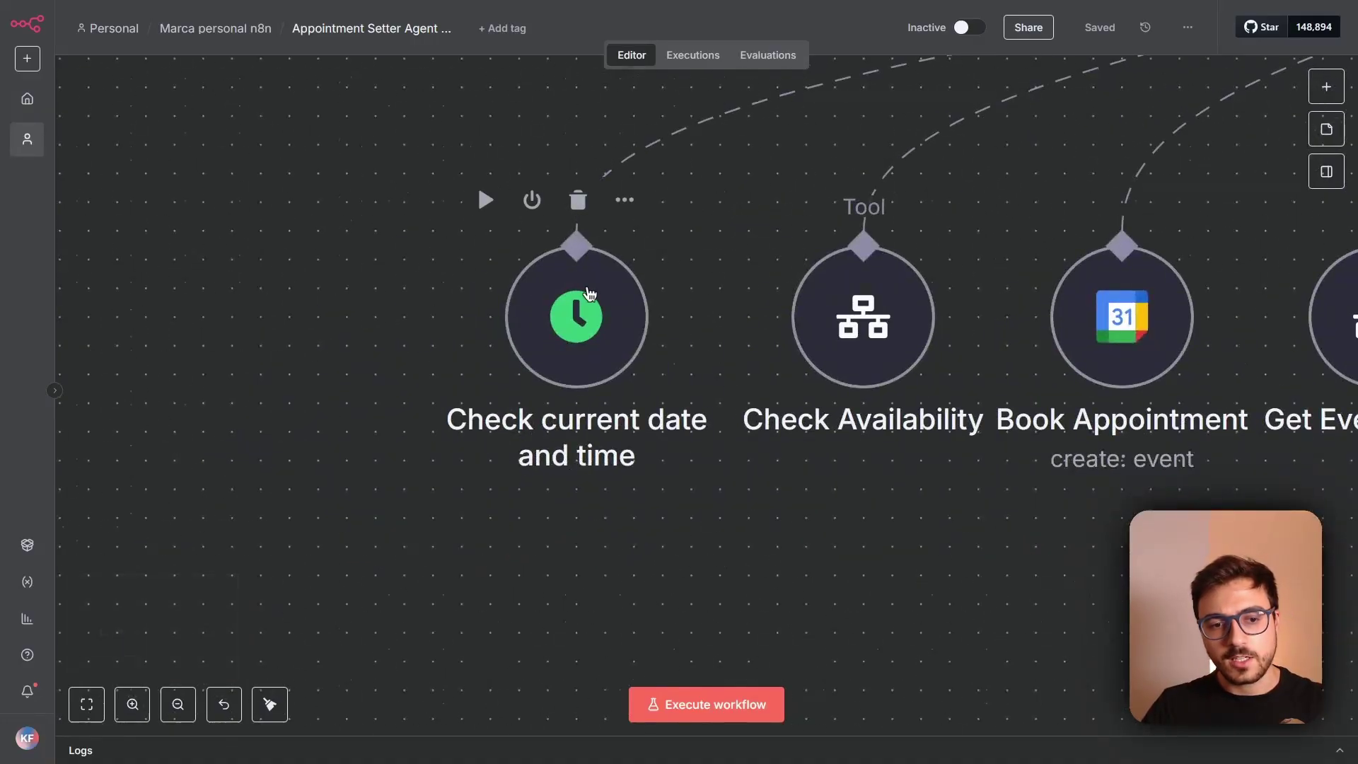
pyautogui.moveTo(989, 524); pyautogui.dragTo(579, 543)
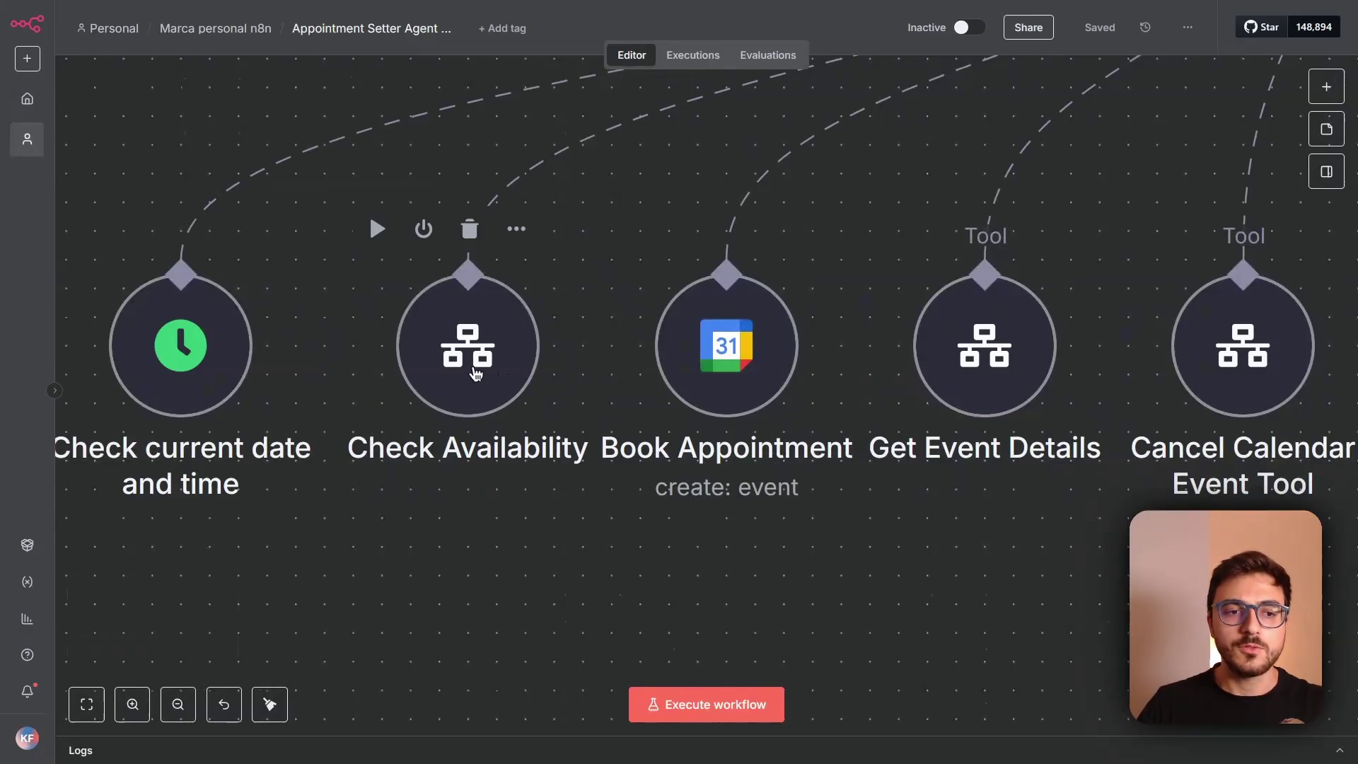
pyautogui.scroll(-2, 475, 374)
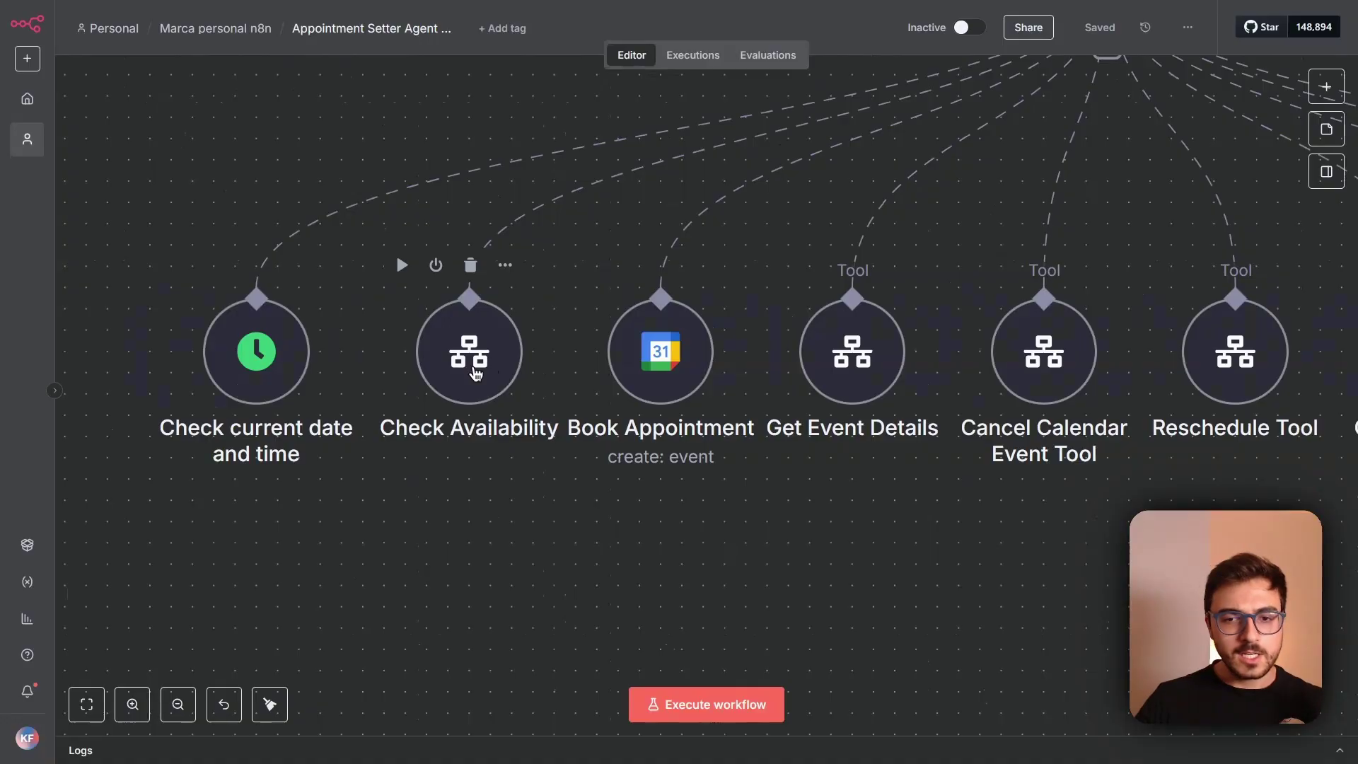
pyautogui.moveTo(1136, 553); pyautogui.dragTo(202, 544)
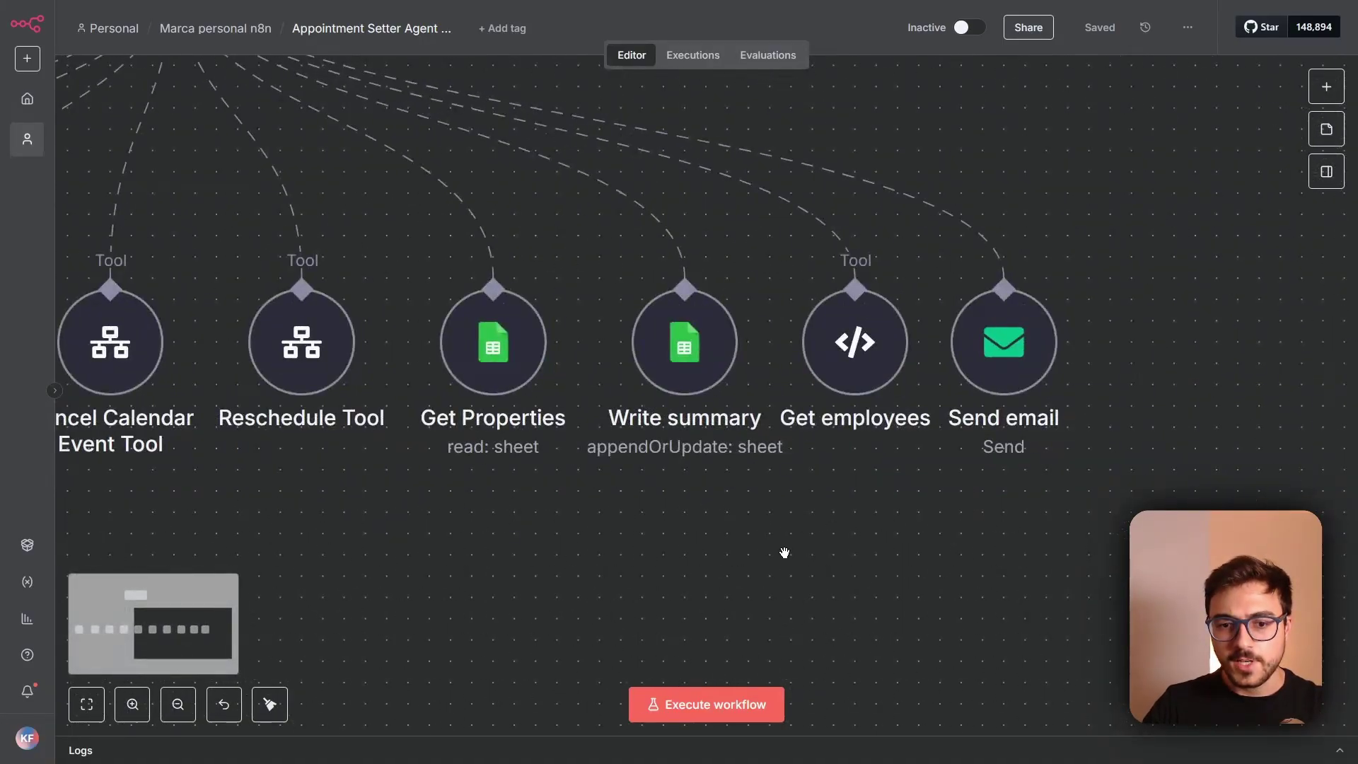
pyautogui.scroll(2, 926, 394)
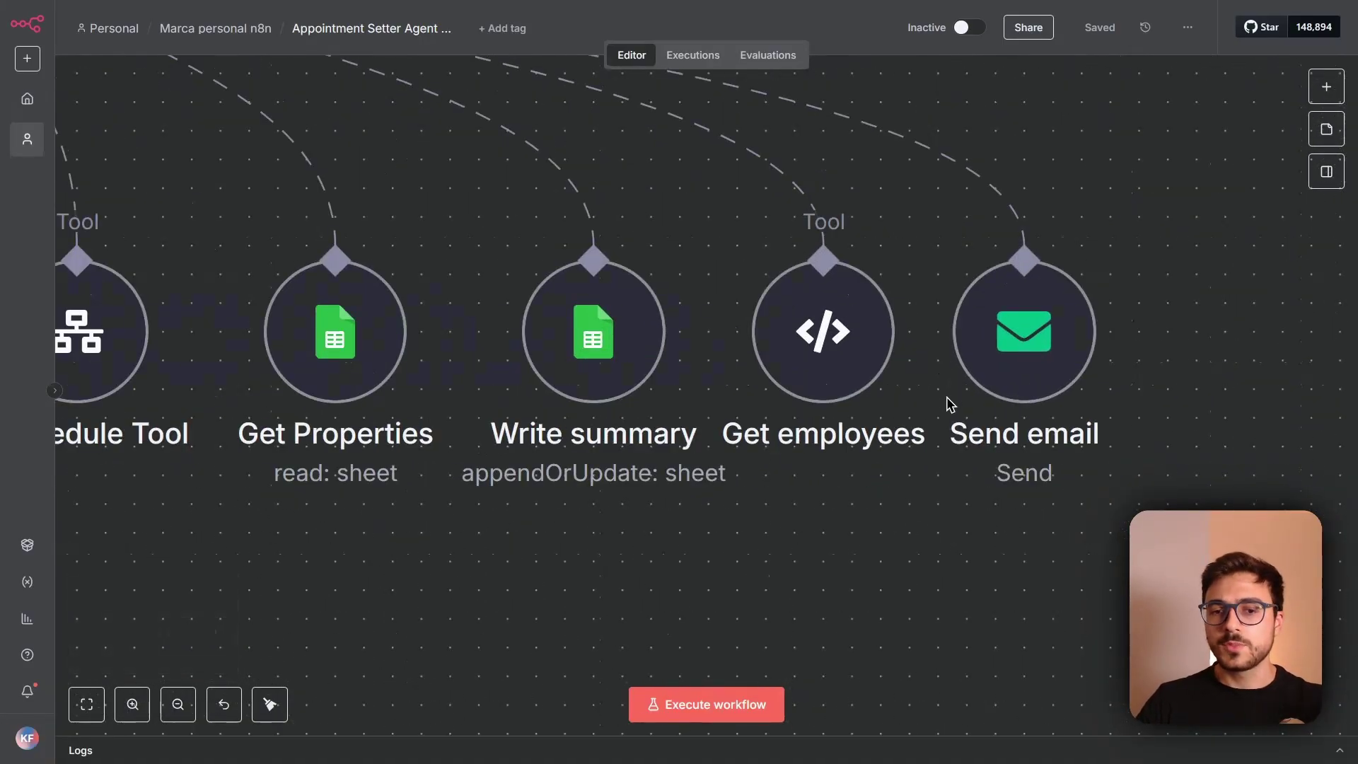
# - Inspect the employee list returned by the Get employees tool's JavaScript code and return to the canvas
pyautogui.doubleClick(845, 334)
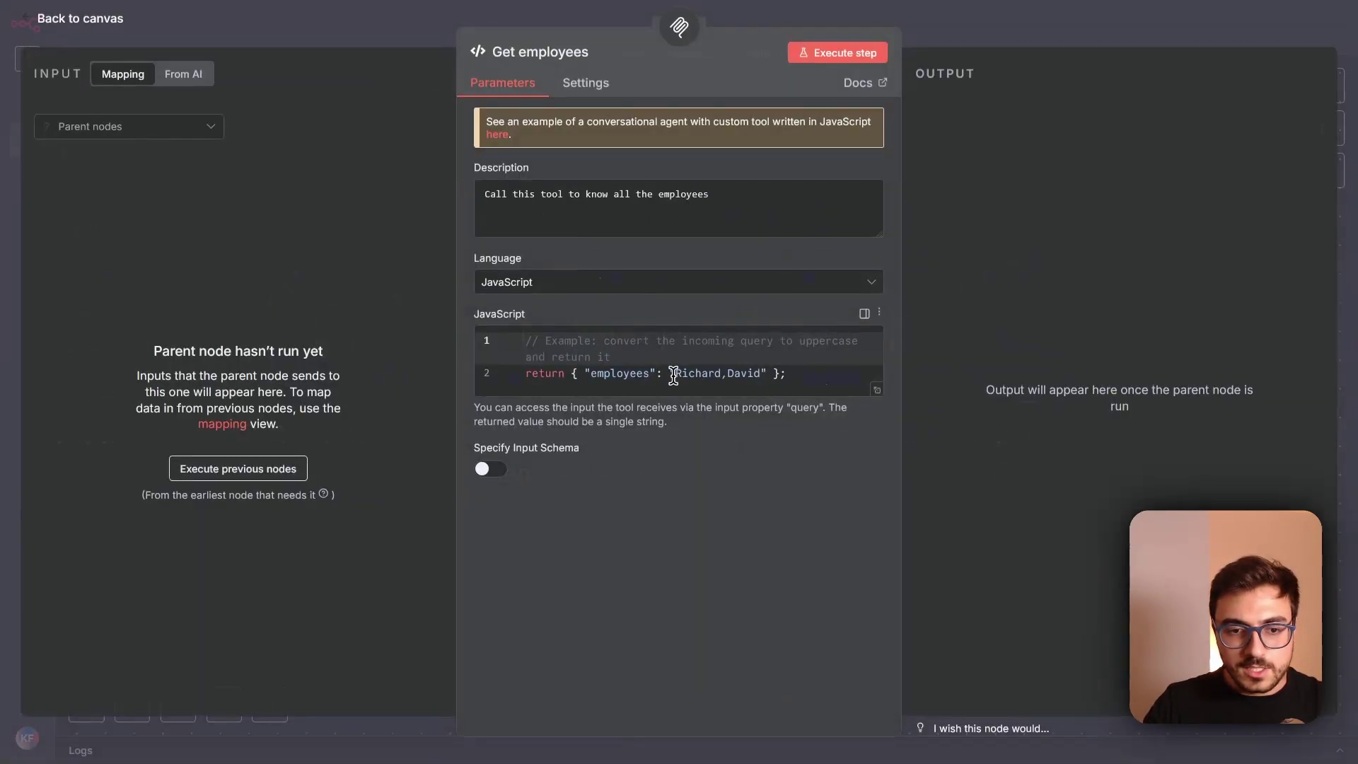
pyautogui.moveTo(675, 373); pyautogui.dragTo(762, 374)
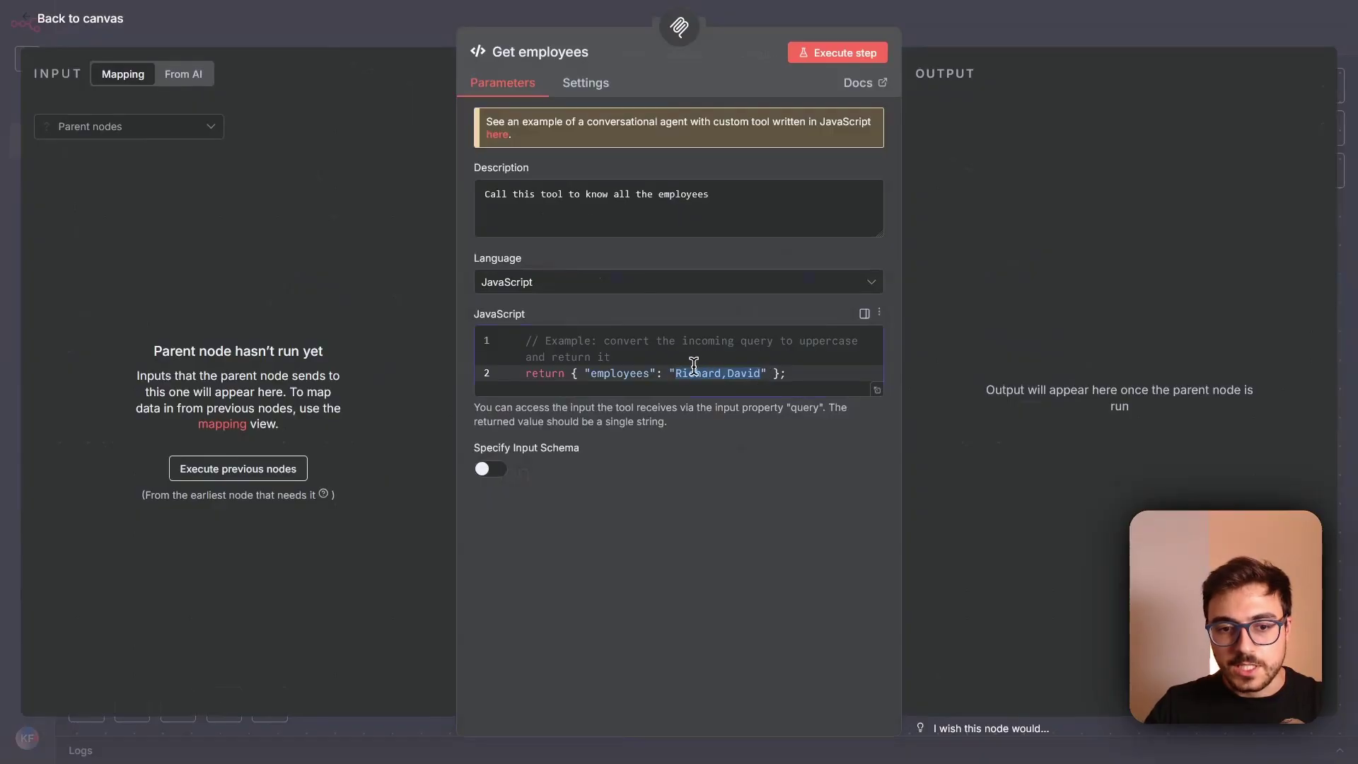
pyautogui.click(754, 373)
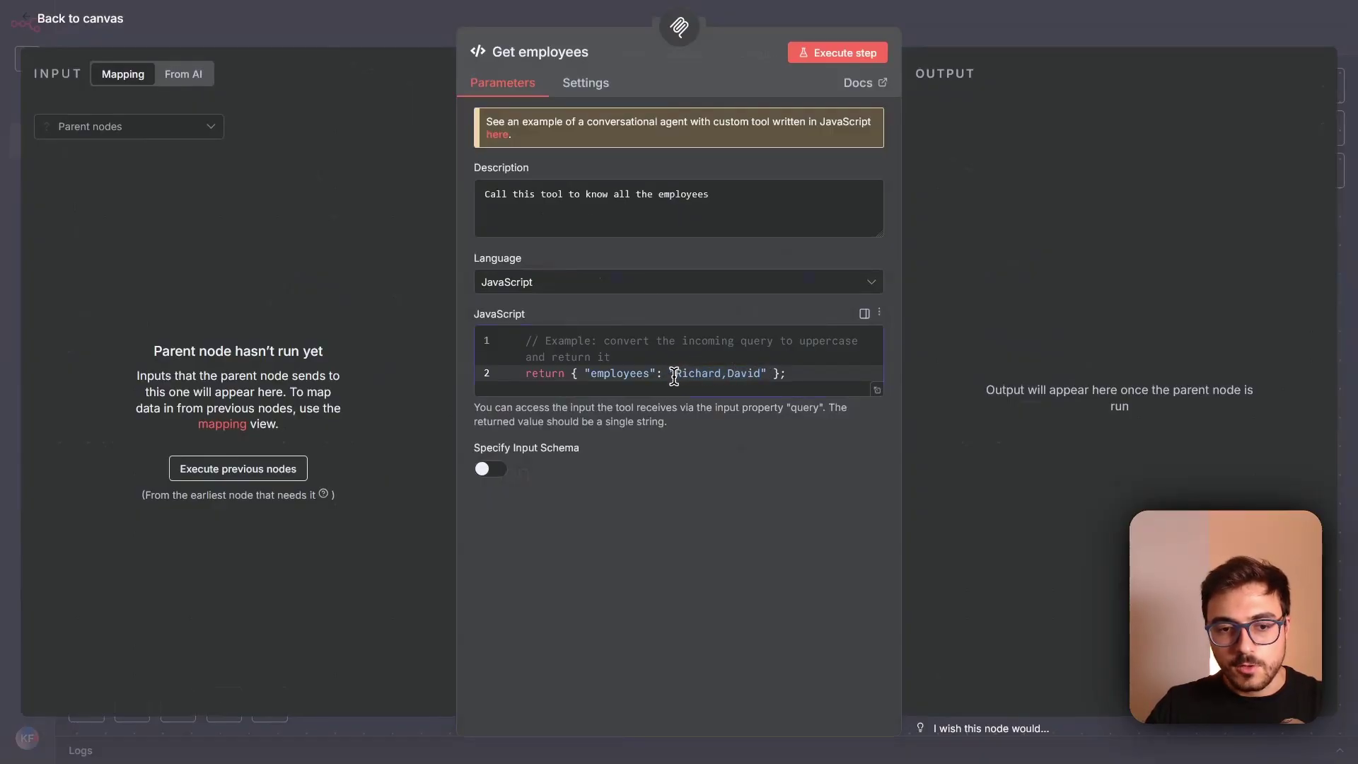
pyautogui.moveTo(674, 373); pyautogui.dragTo(718, 373)
pyautogui.click(758, 375)
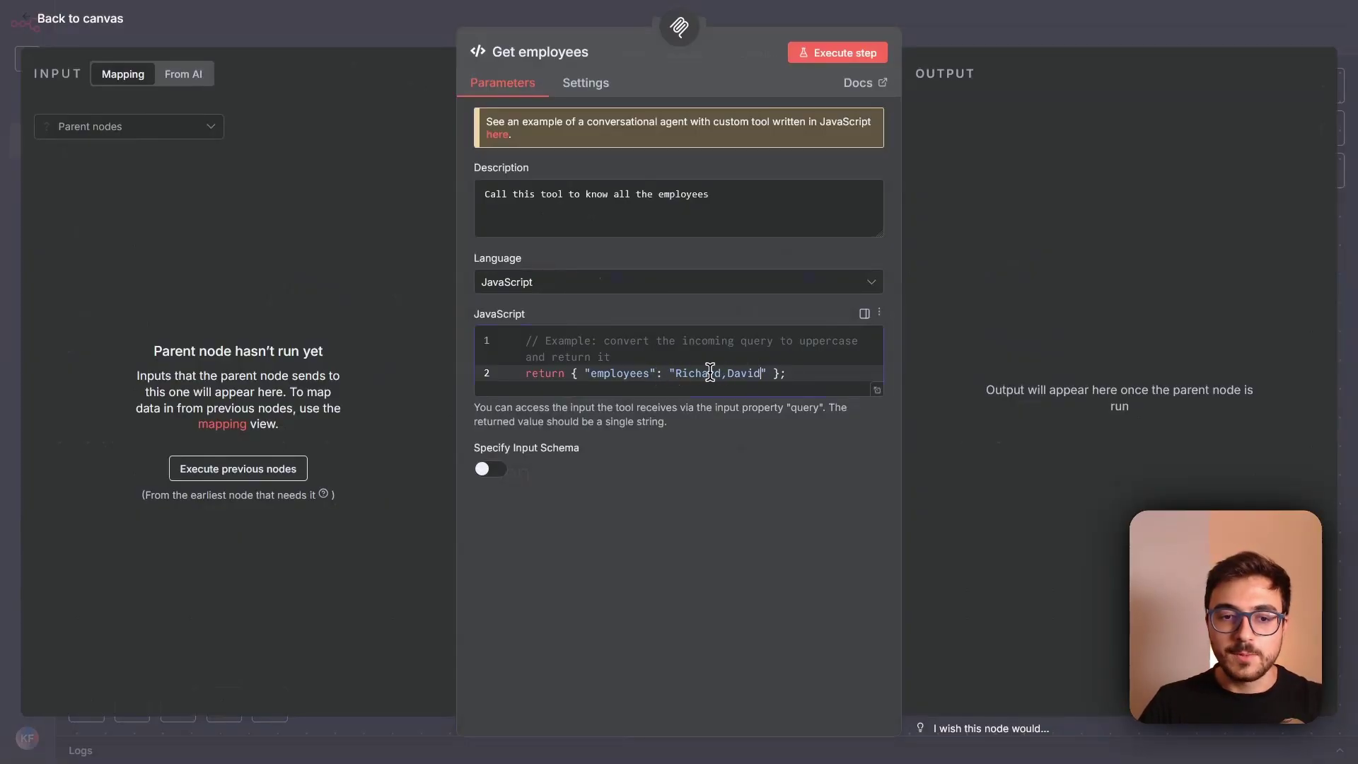
pyautogui.click(1008, 43)
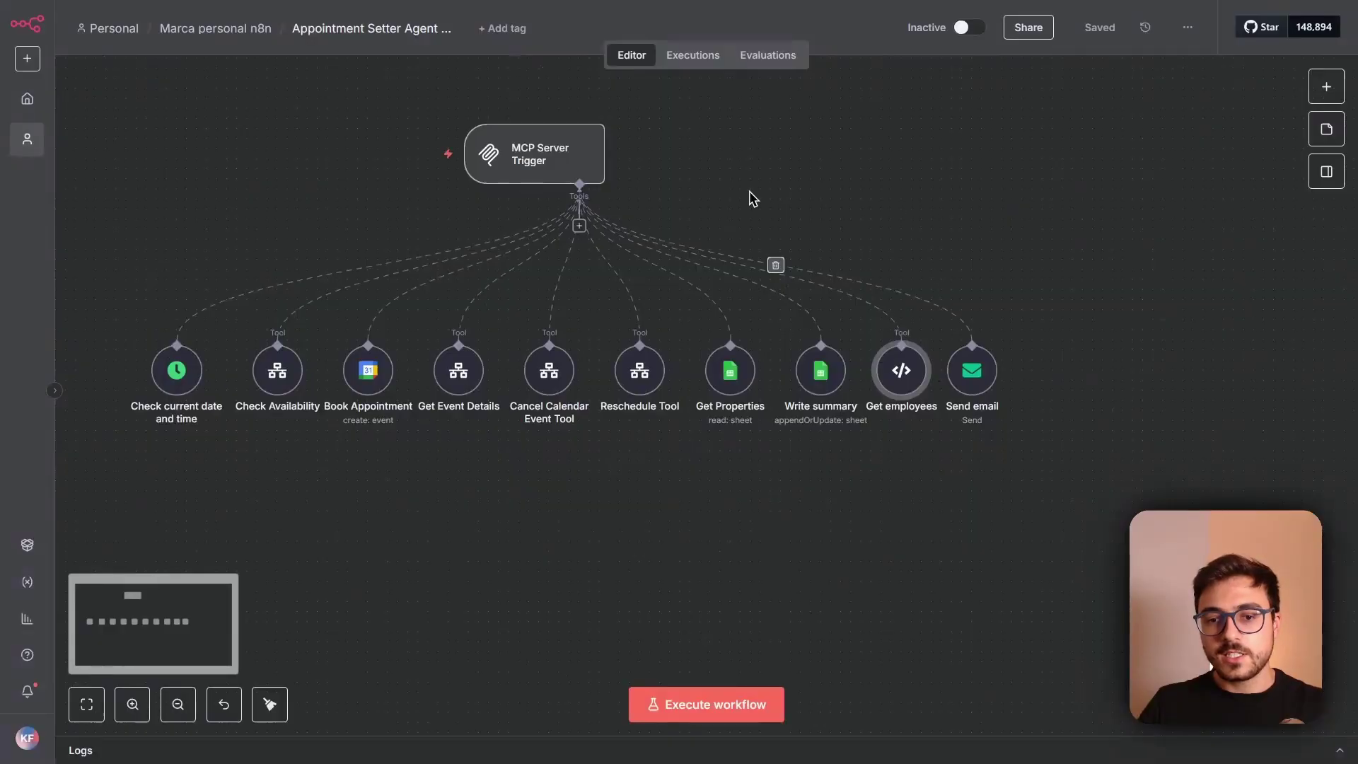
# - Look over the scheduling tools from Check current date and time to Reschedule Tool and save the workflow
pyautogui.moveTo(912, 375)
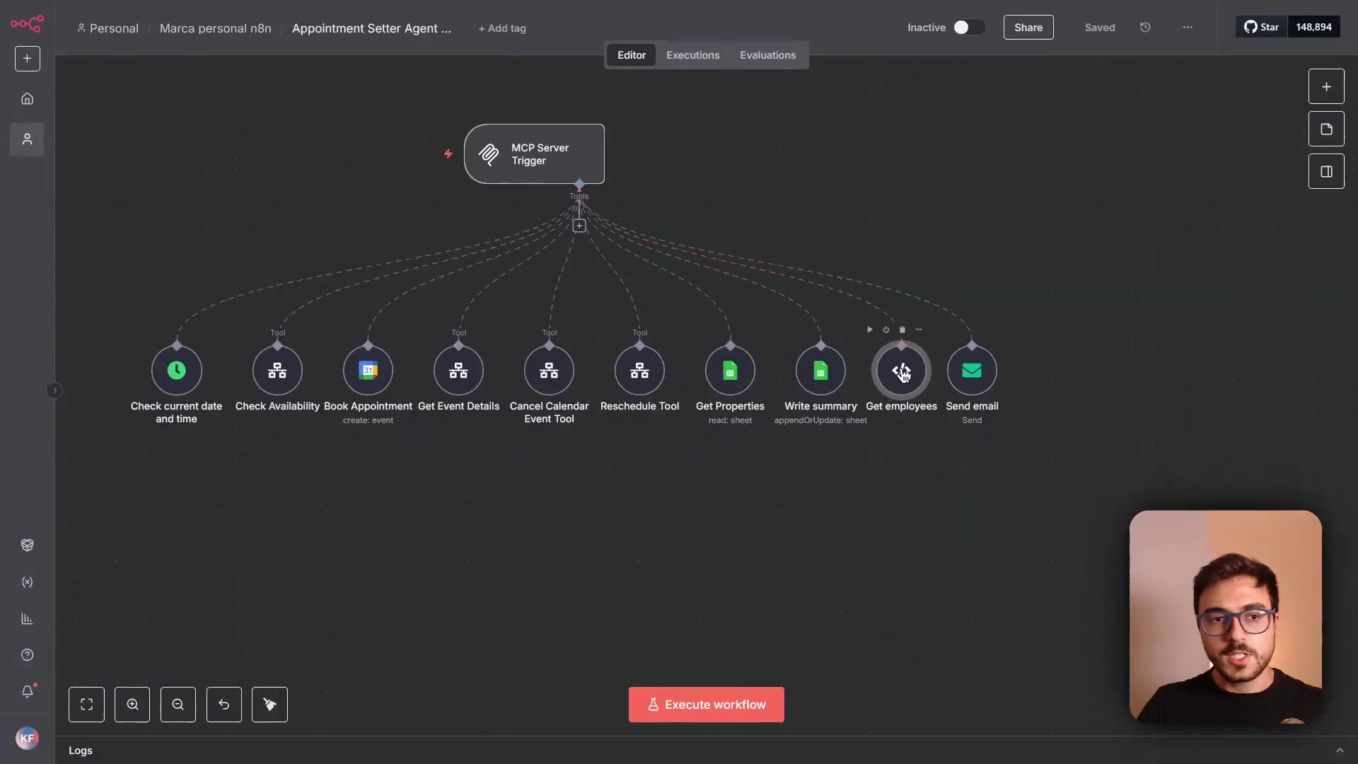
pyautogui.scroll(5, 252, 388)
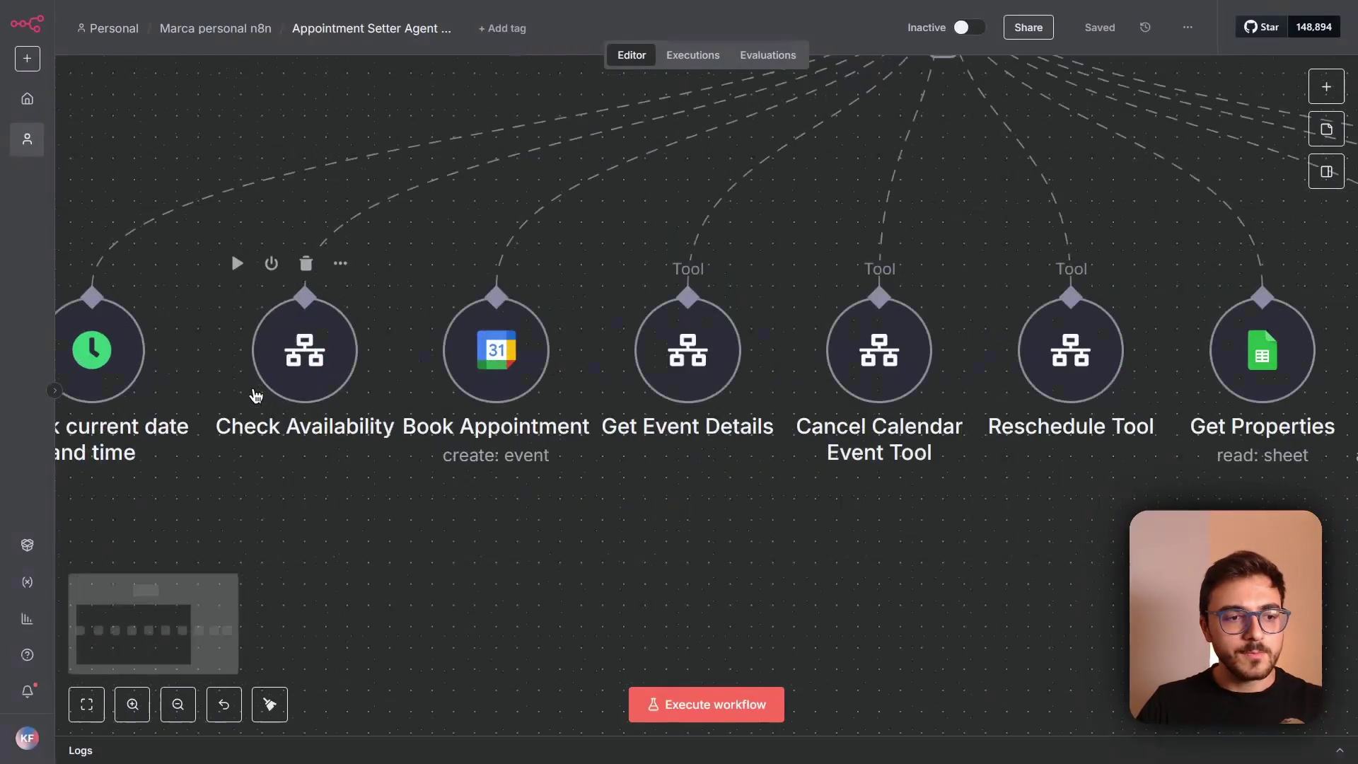
pyautogui.moveTo(504, 353); pyautogui.dragTo(508, 317)
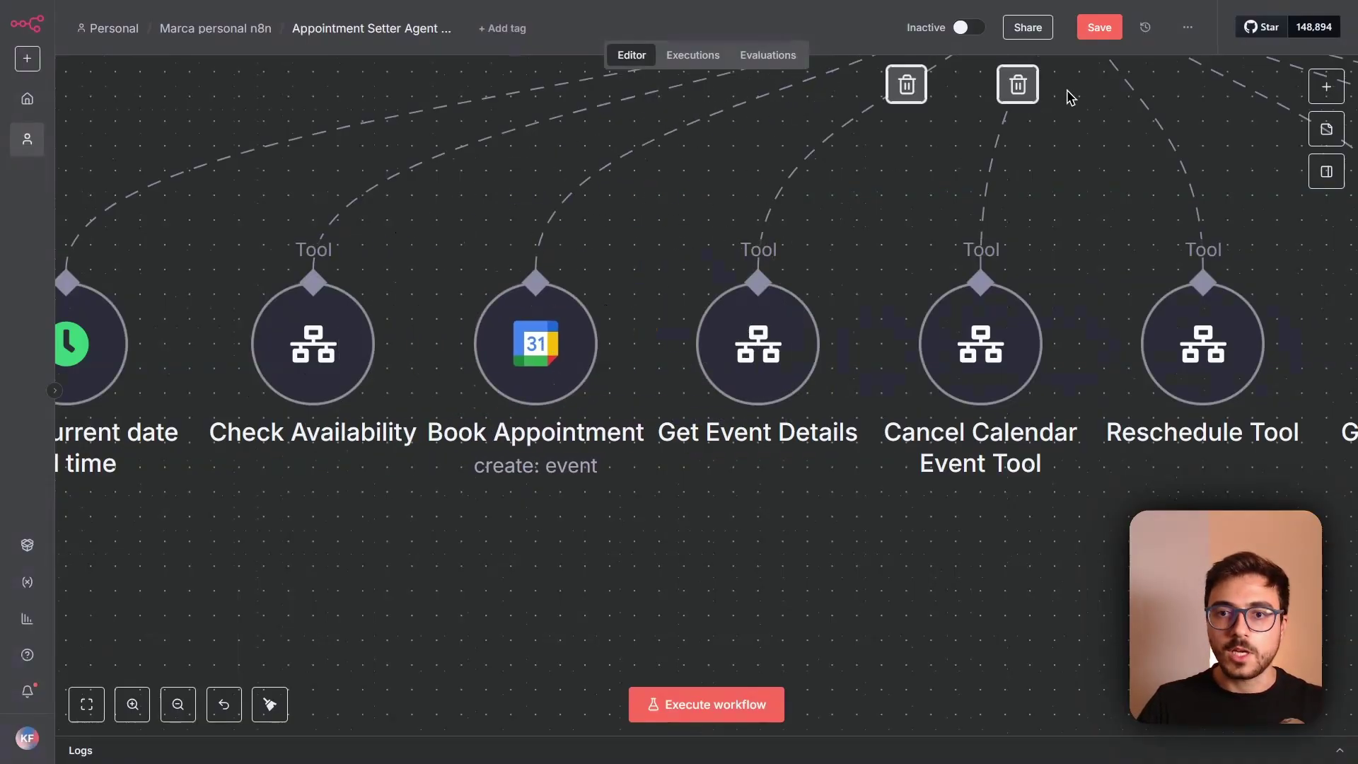
pyautogui.scroll(-1, 687, 511)
pyautogui.scroll(-1, 687, 511)
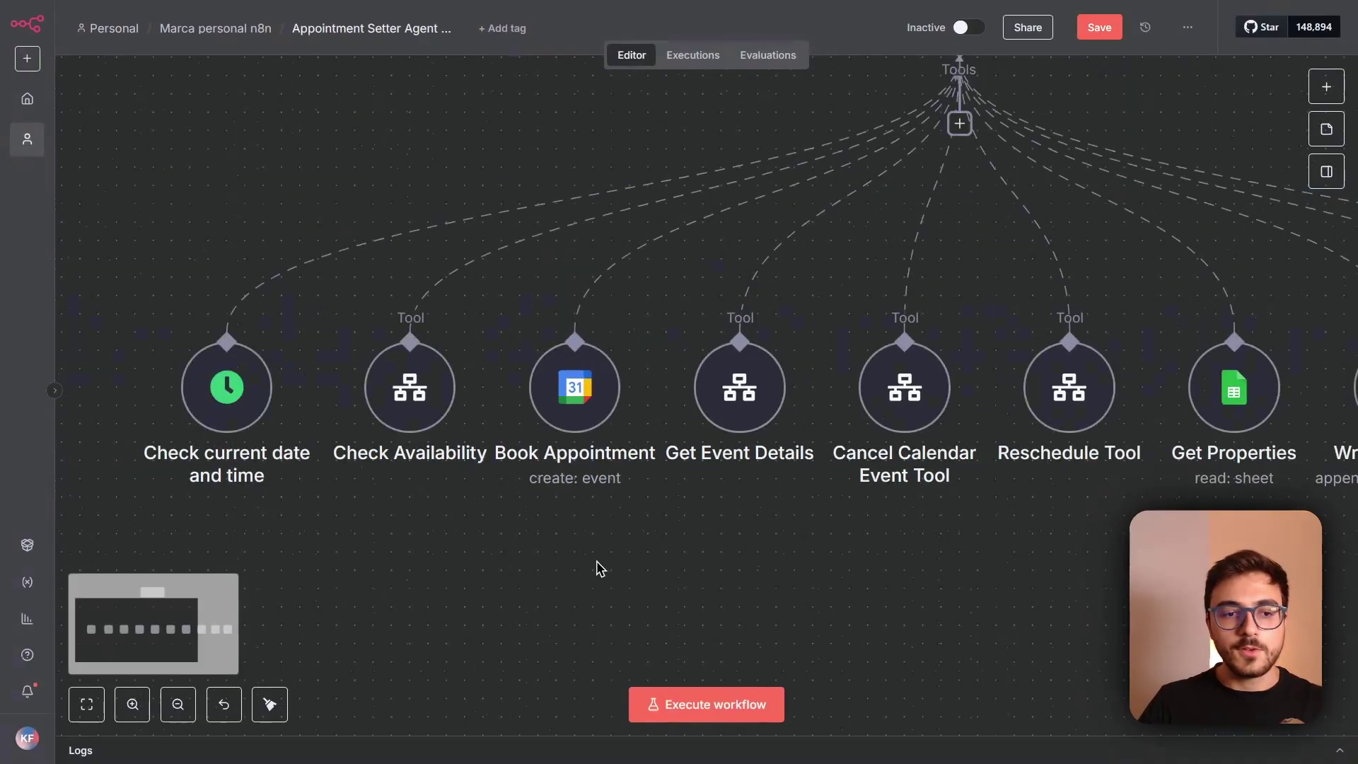
pyautogui.moveTo(583, 565); pyautogui.dragTo(737, 588)
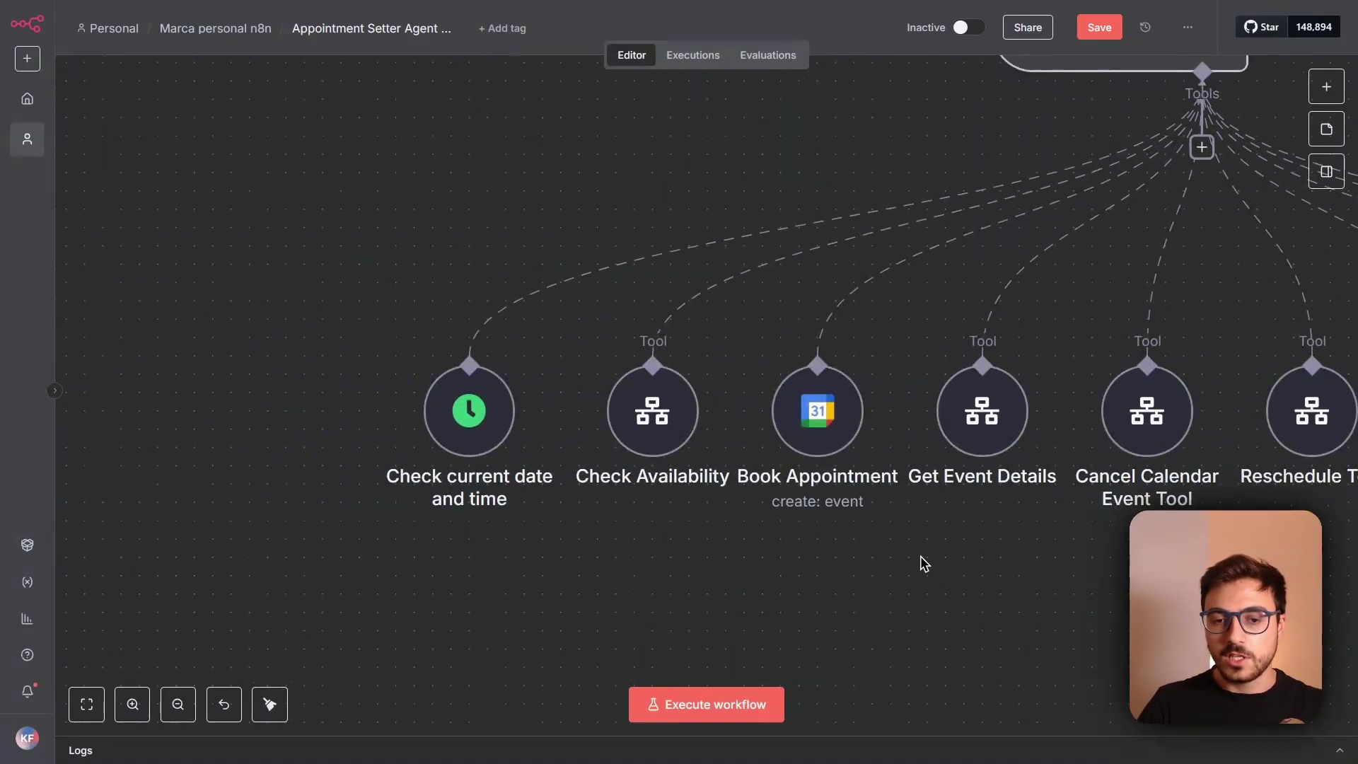
pyautogui.scroll(2, 924, 564)
pyautogui.hscroll(3, 910, 533)
pyautogui.click(1099, 27)
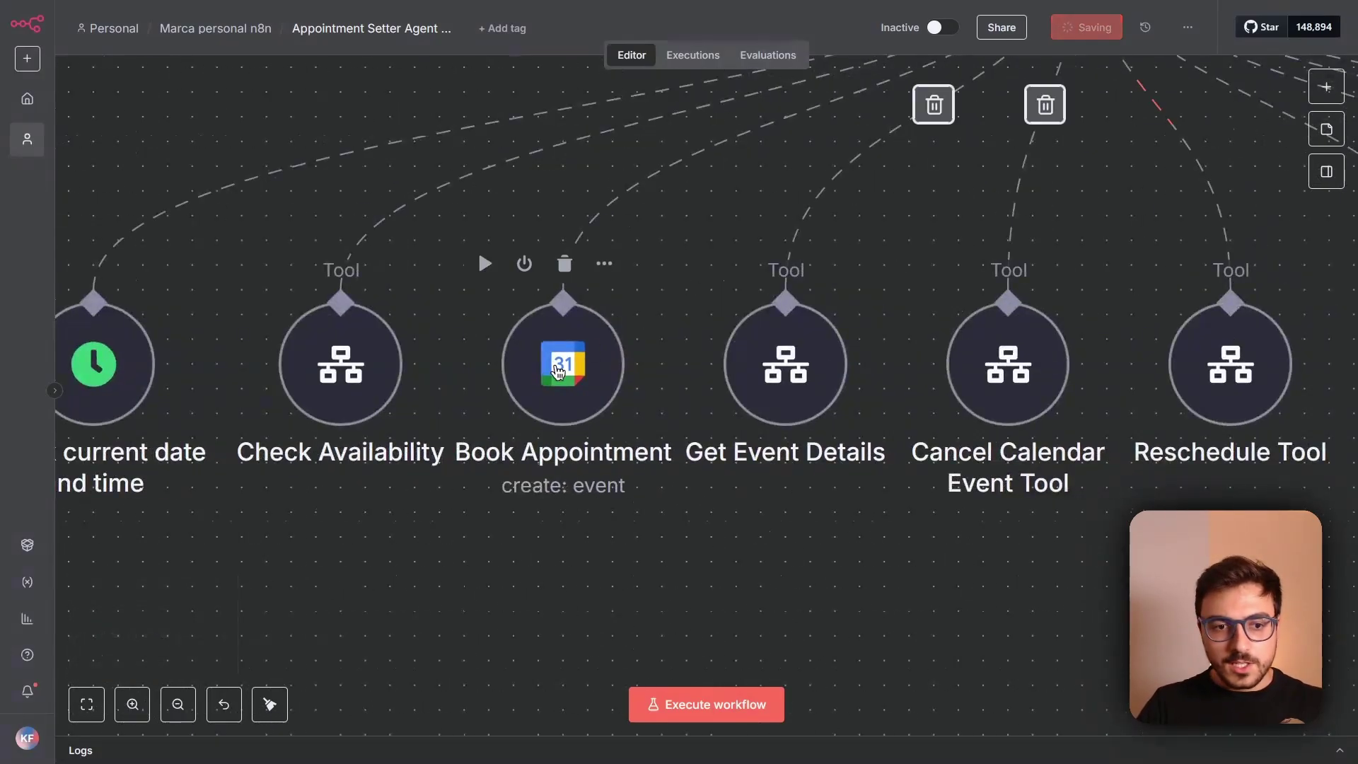
# - Examine the MCP server's tools from Book Appointment through Get Properties and Write summary to Send email
pyautogui.scroll(3, 562, 382)
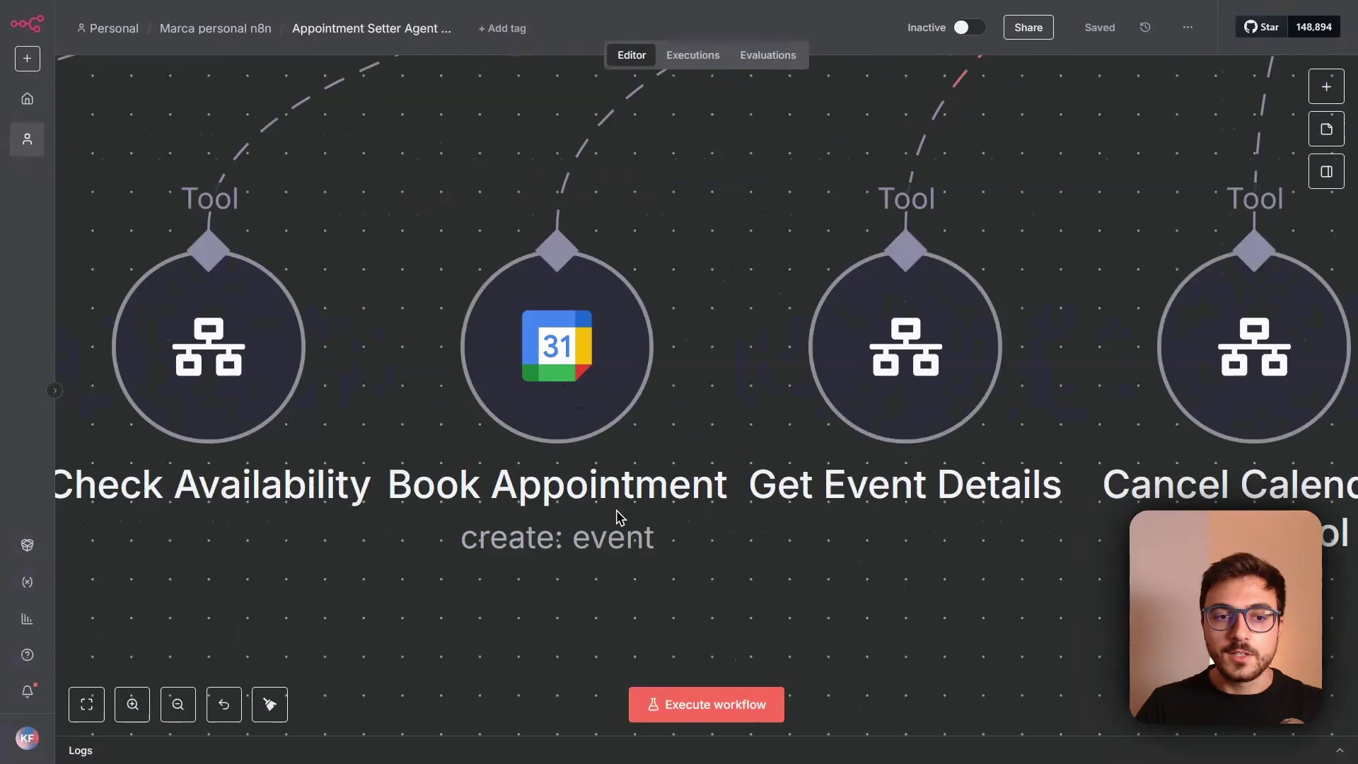
pyautogui.scroll(-2, 543, 326)
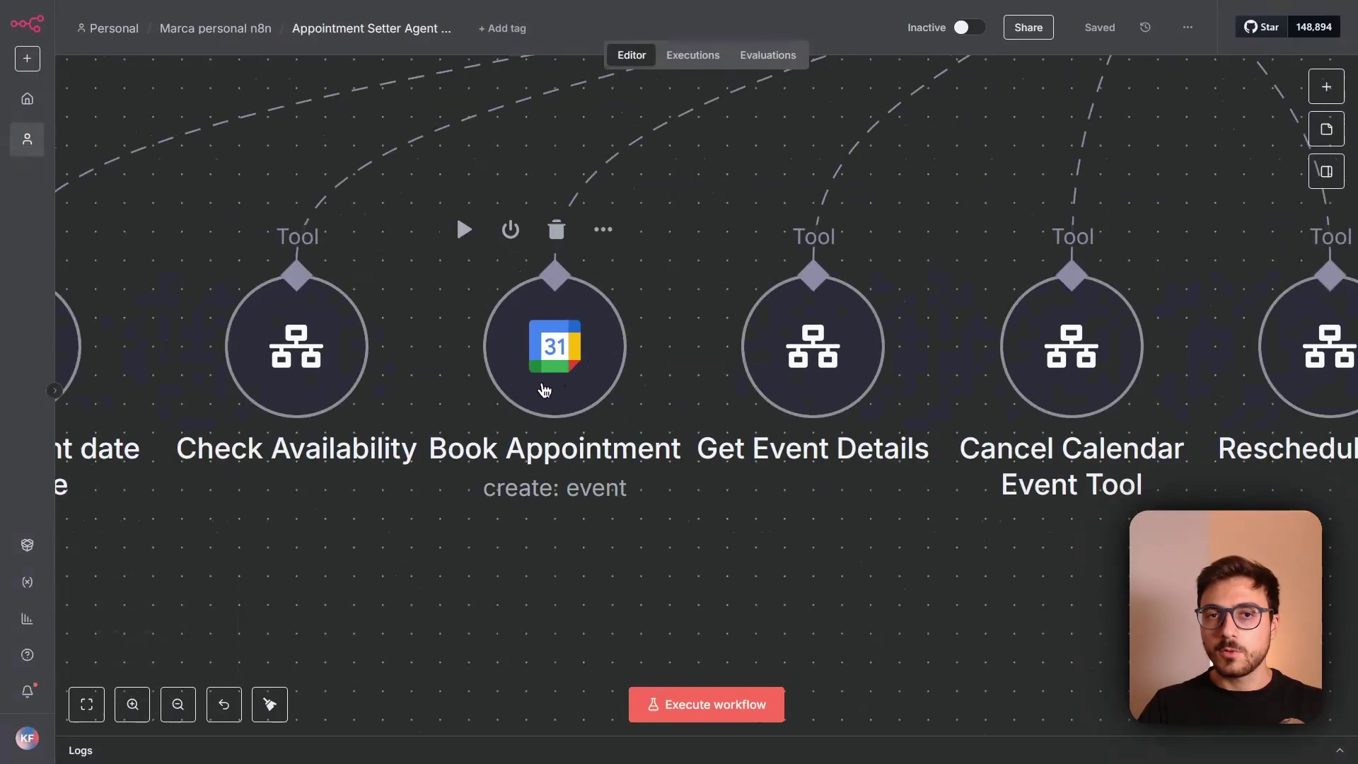
pyautogui.scroll(-2, 545, 389)
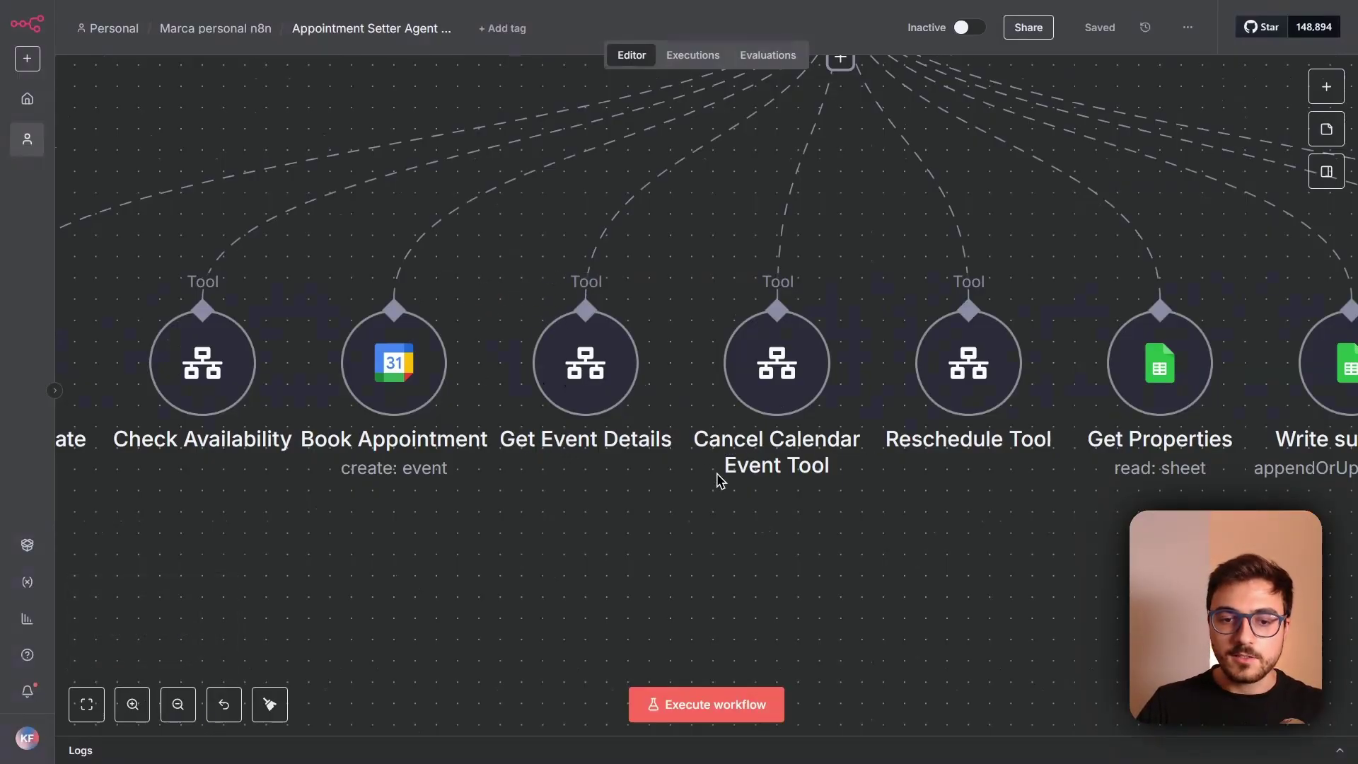
pyautogui.moveTo(1076, 542); pyautogui.dragTo(564, 540)
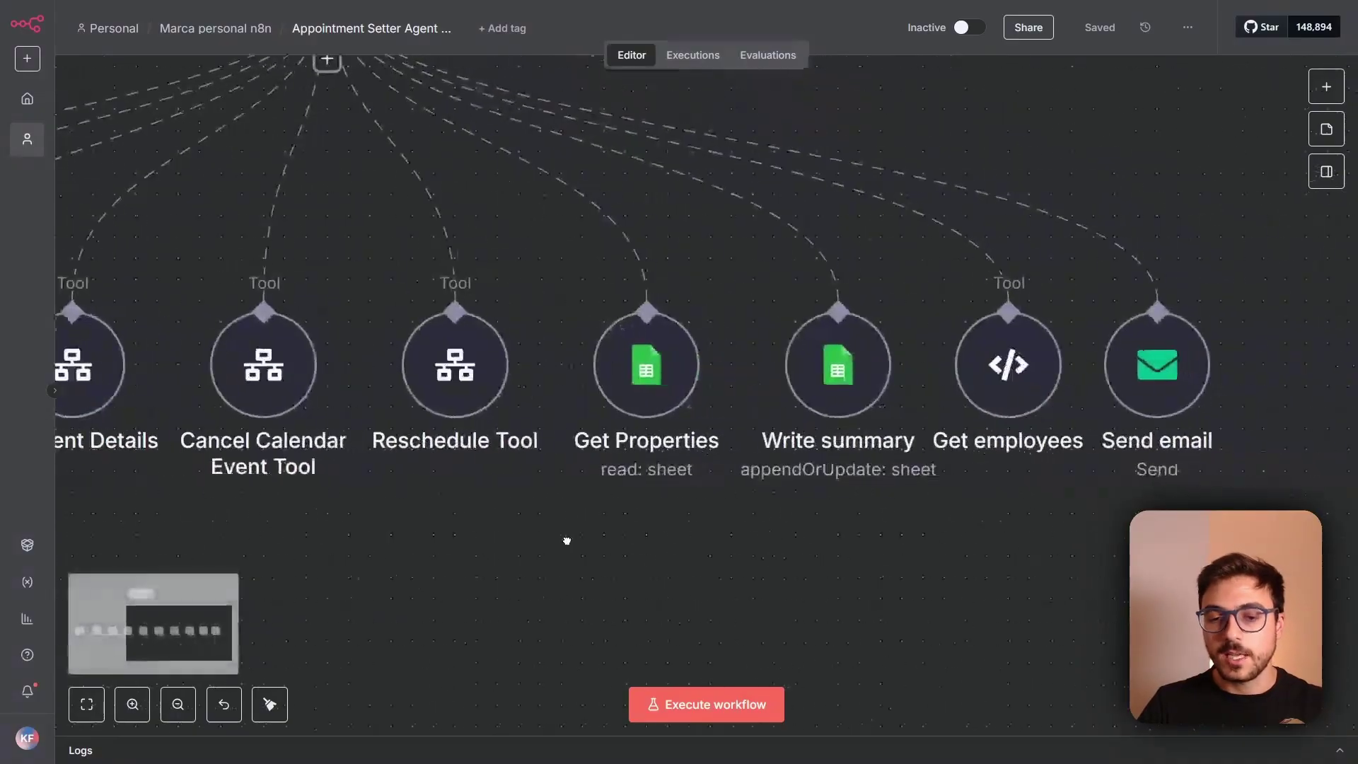
pyautogui.scroll(3, 555, 313)
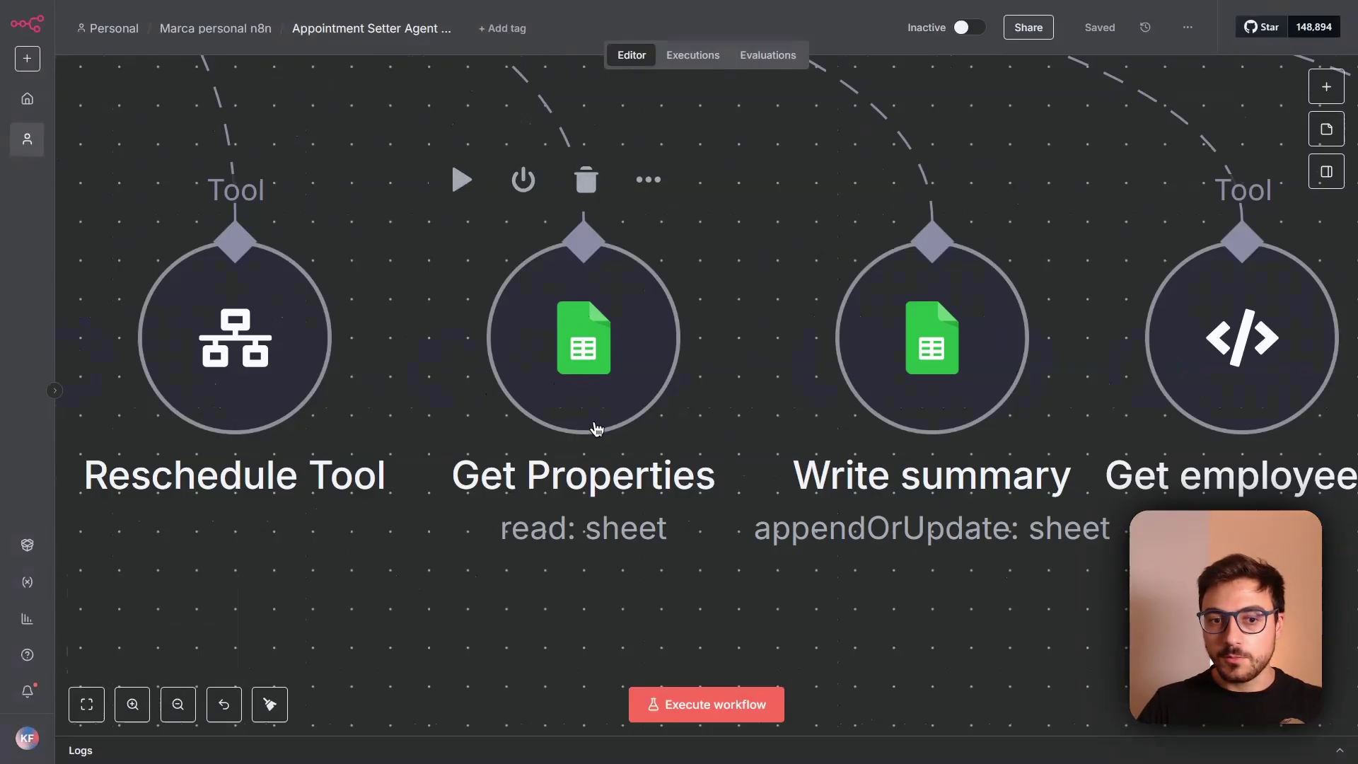
pyautogui.scroll(-3, 626, 358)
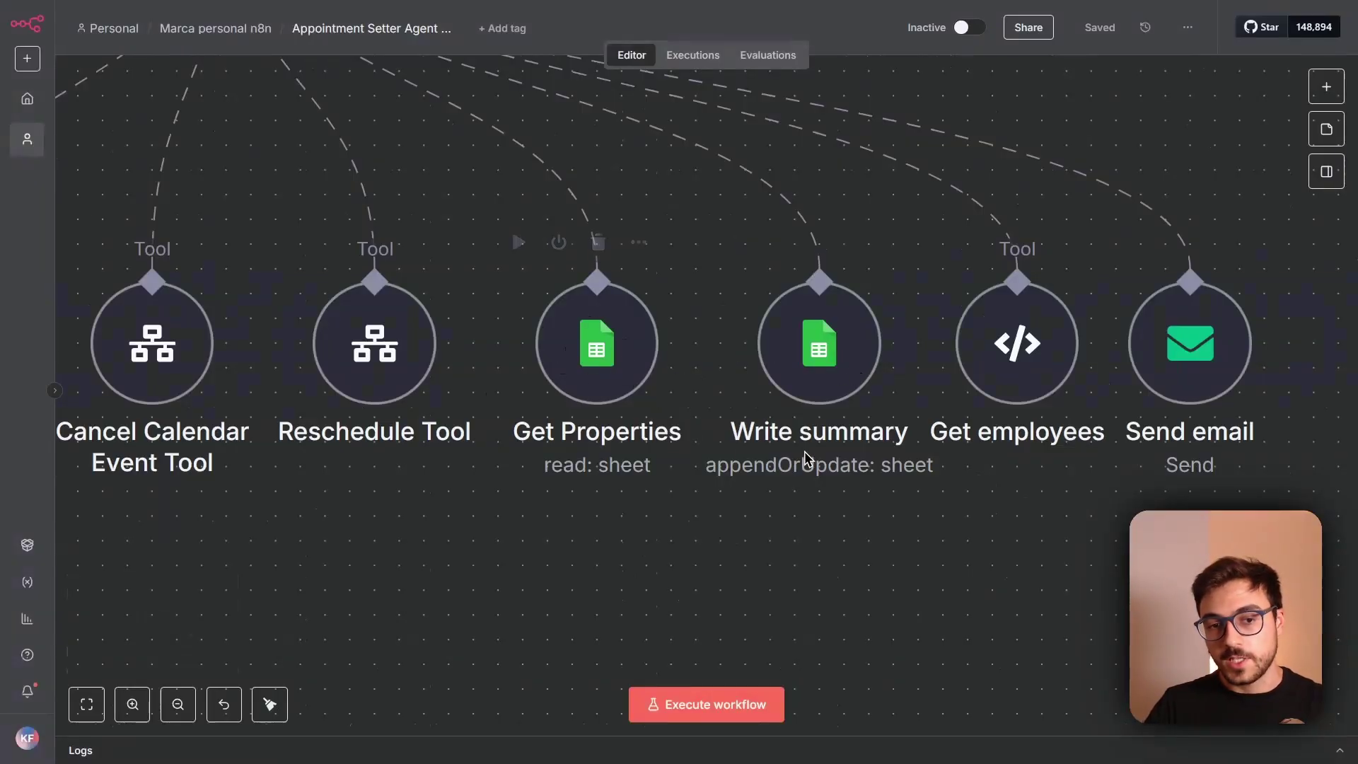
pyautogui.moveTo(919, 555); pyautogui.dragTo(900, 556)
pyautogui.scroll(2, 901, 555)
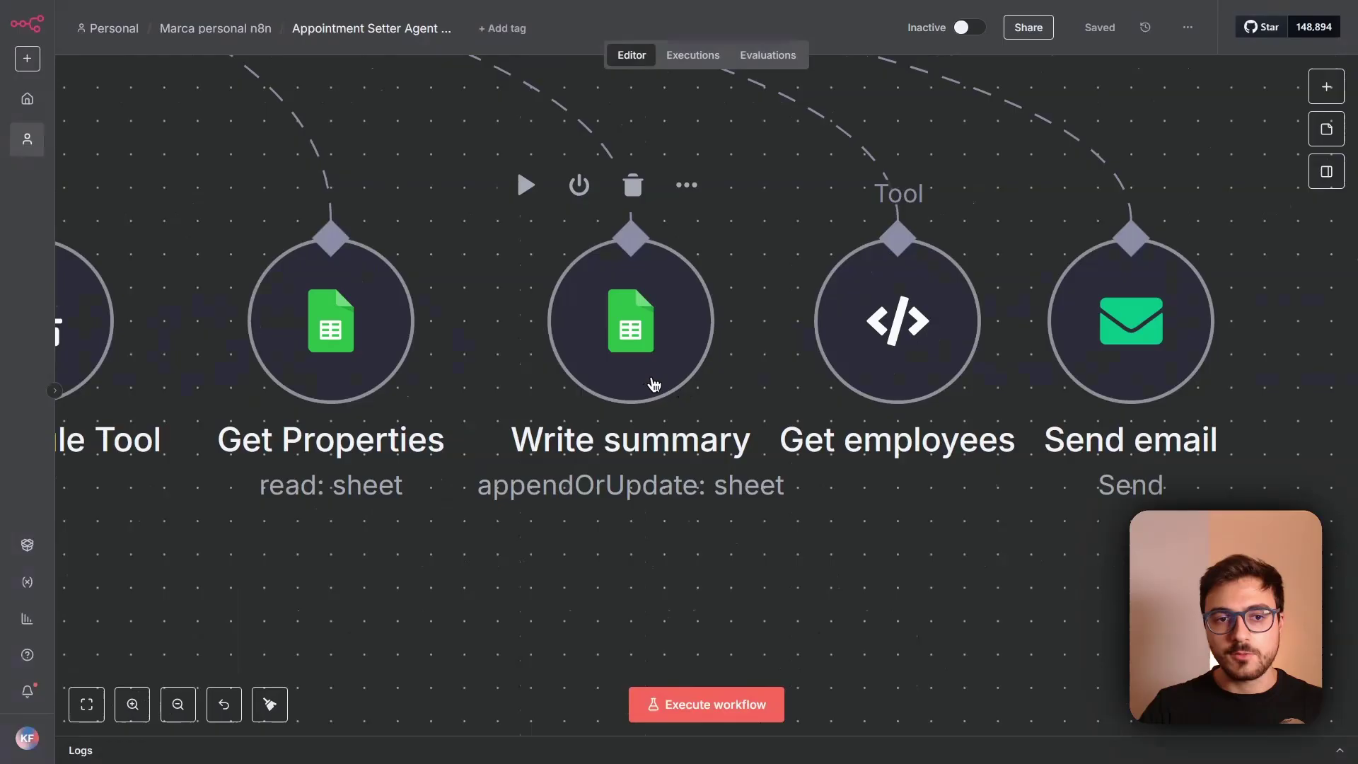
pyautogui.scroll(-5, 653, 384)
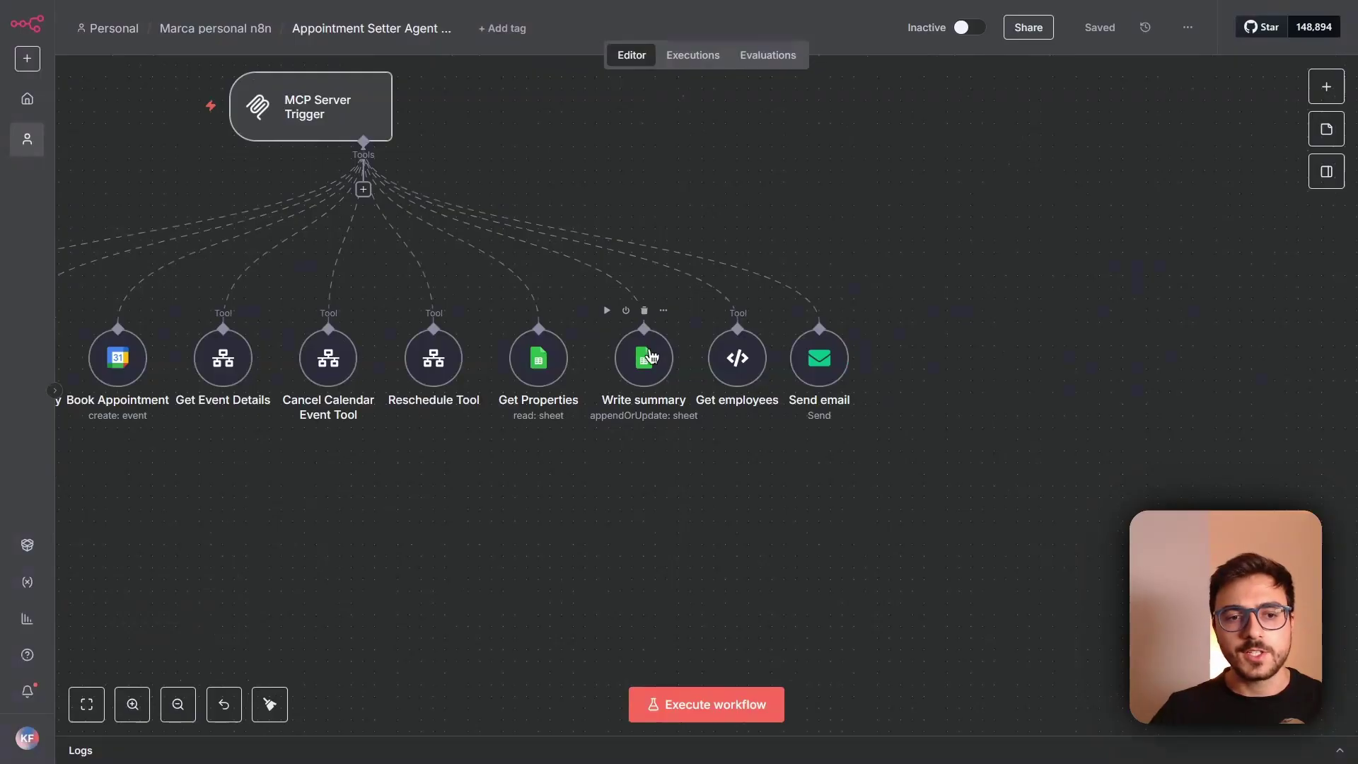
pyautogui.scroll(4, 646, 182)
pyautogui.scroll(-1, 819, 167)
pyautogui.hscroll(-2, 818, 167)
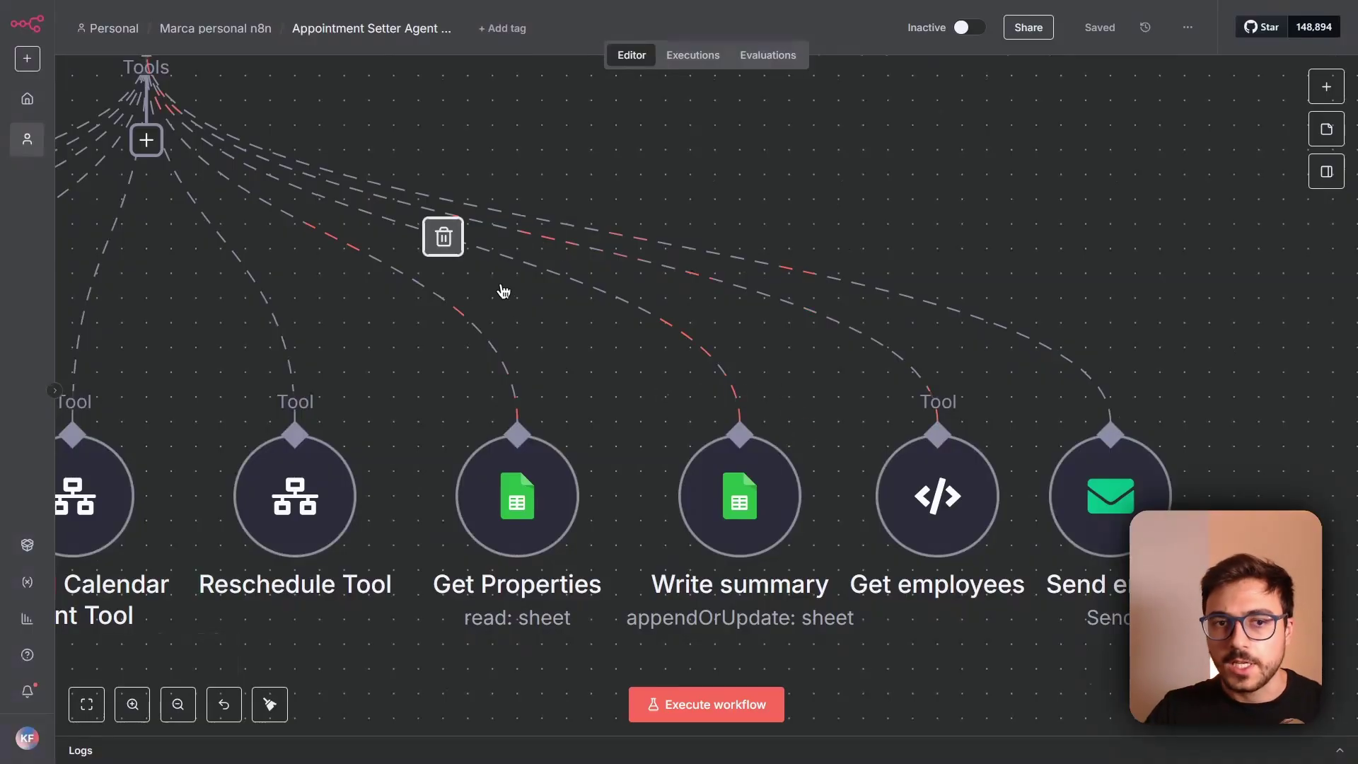
pyautogui.click(443, 237)
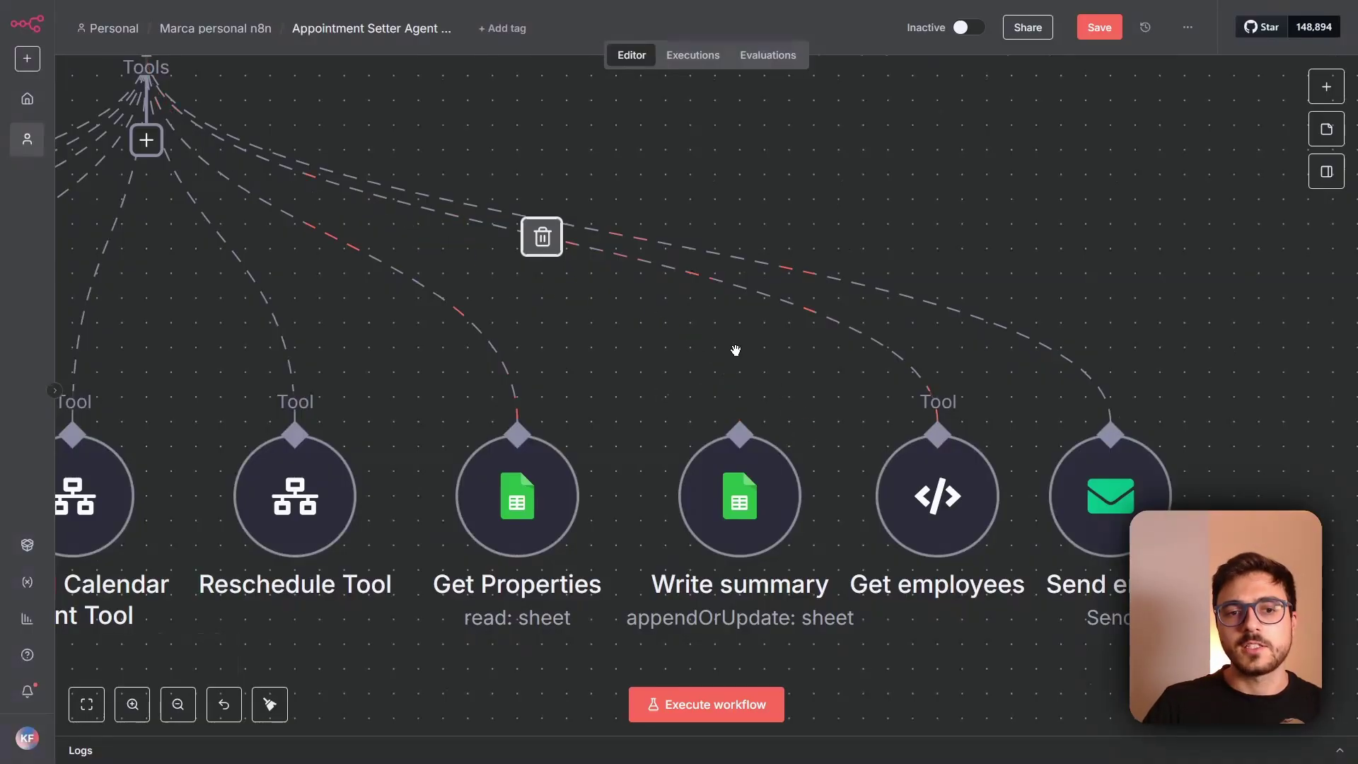
pyautogui.scroll(-5, 736, 357)
pyautogui.moveTo(734, 413)
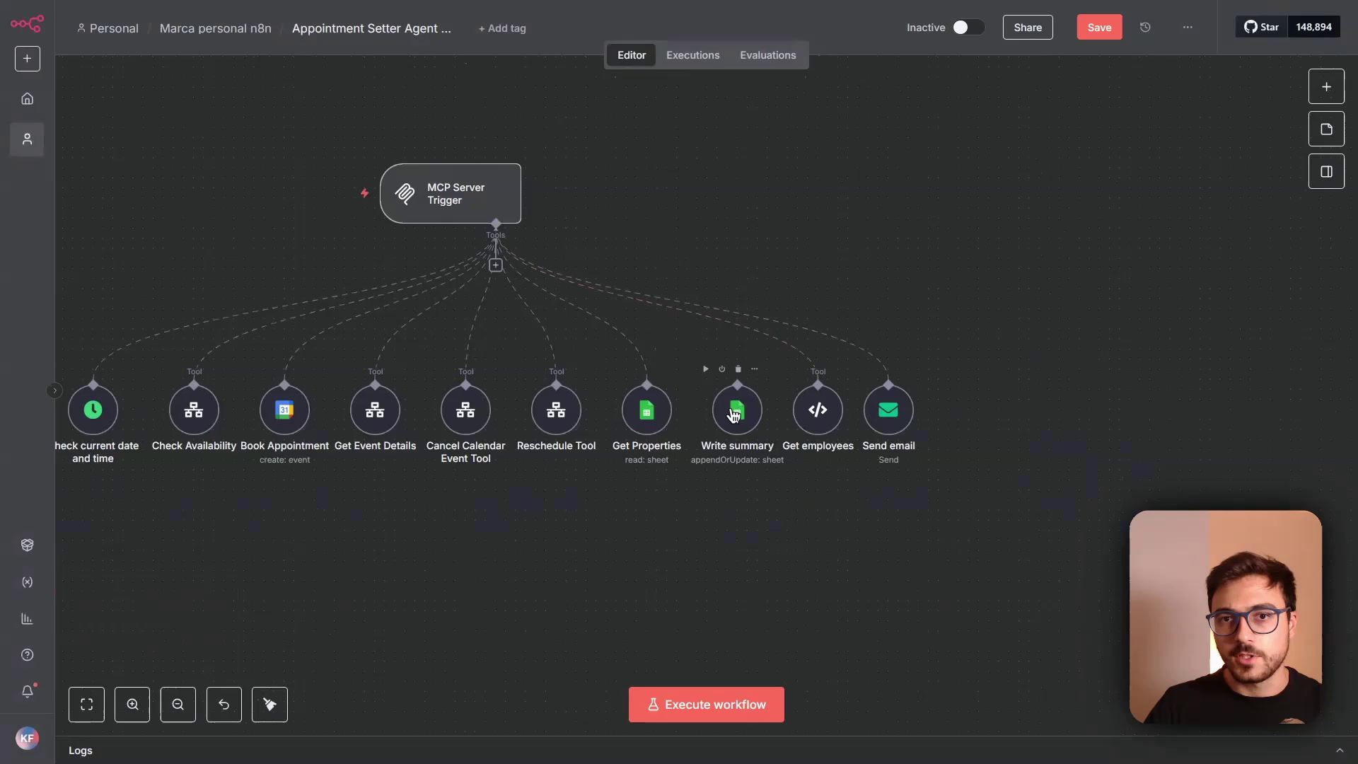
# - Find Twilio in the node library and add a Twilio Tool node to the workflow
pyautogui.scroll(5, 841, 393)
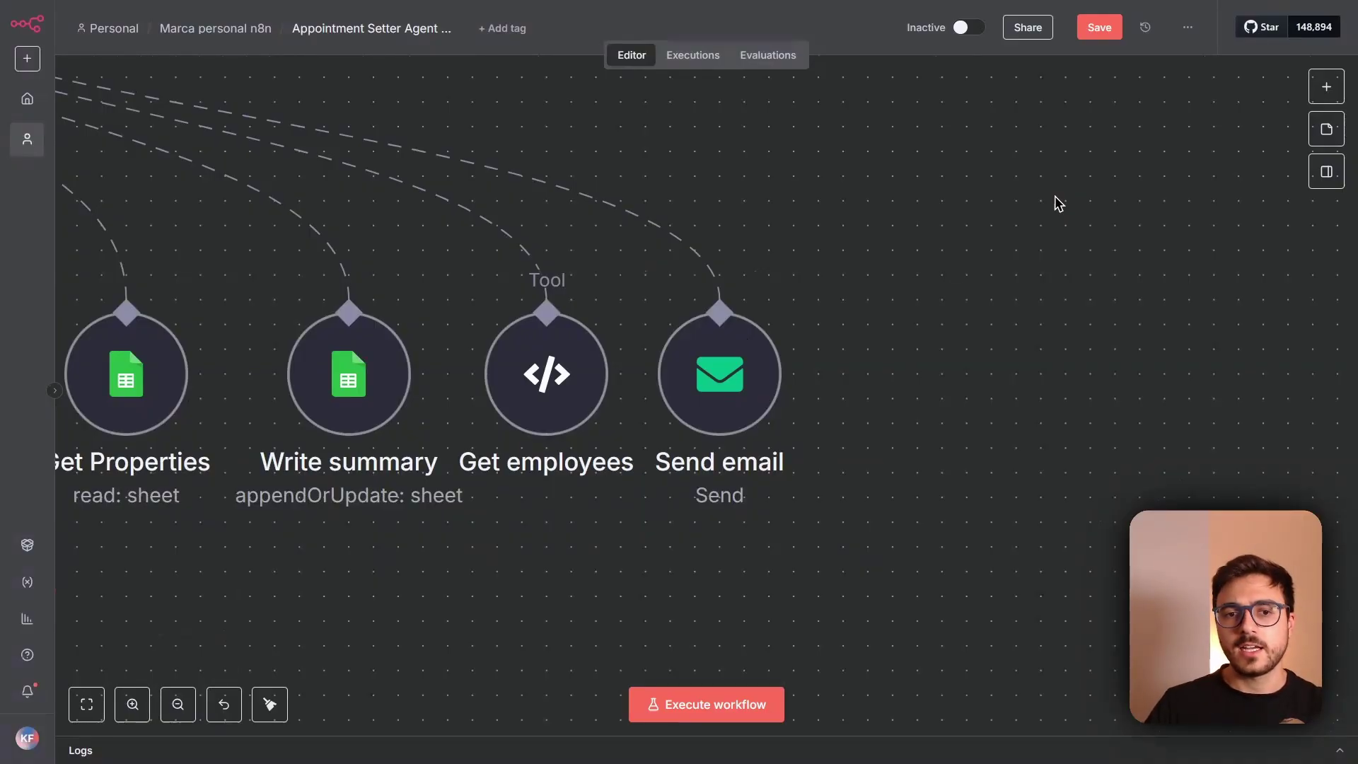
pyautogui.scroll(-5, 957, 263)
pyautogui.scroll(4, 382, 322)
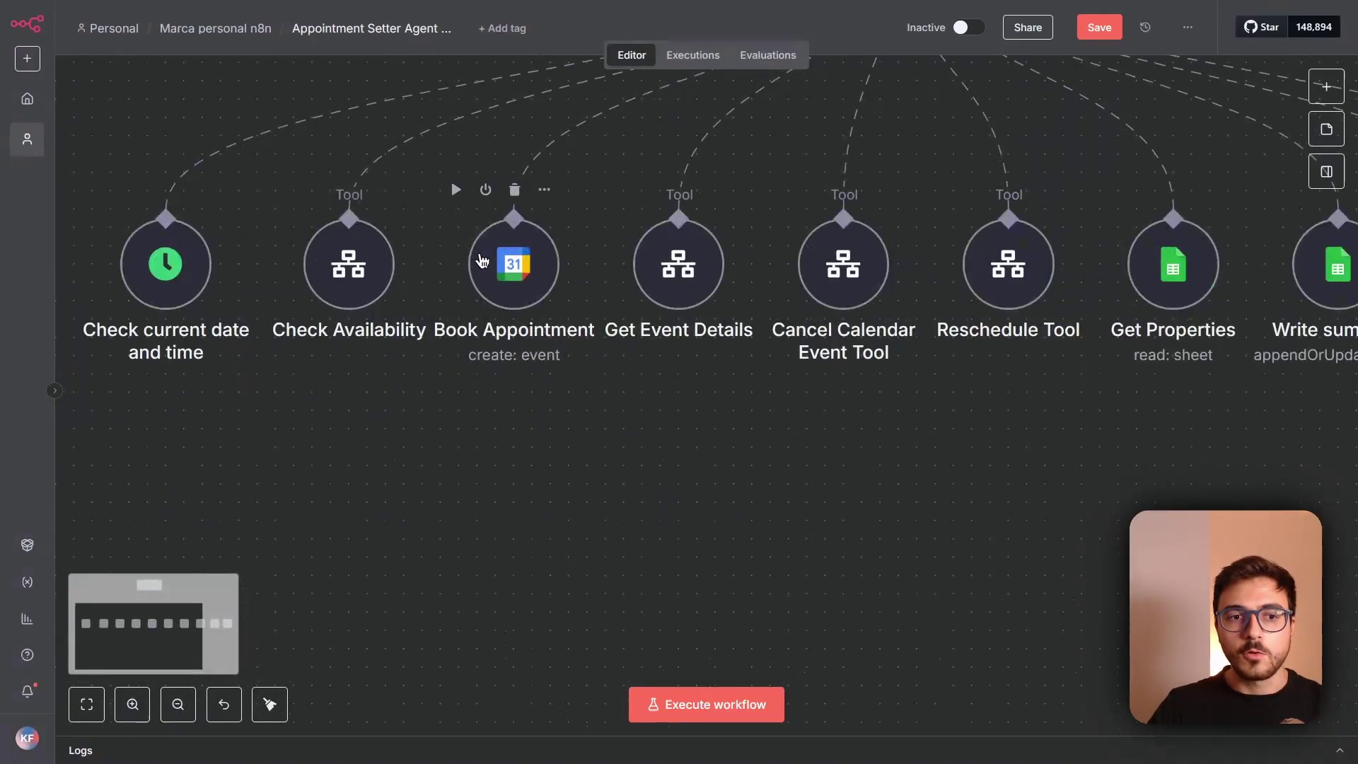
pyautogui.scroll(3, 507, 266)
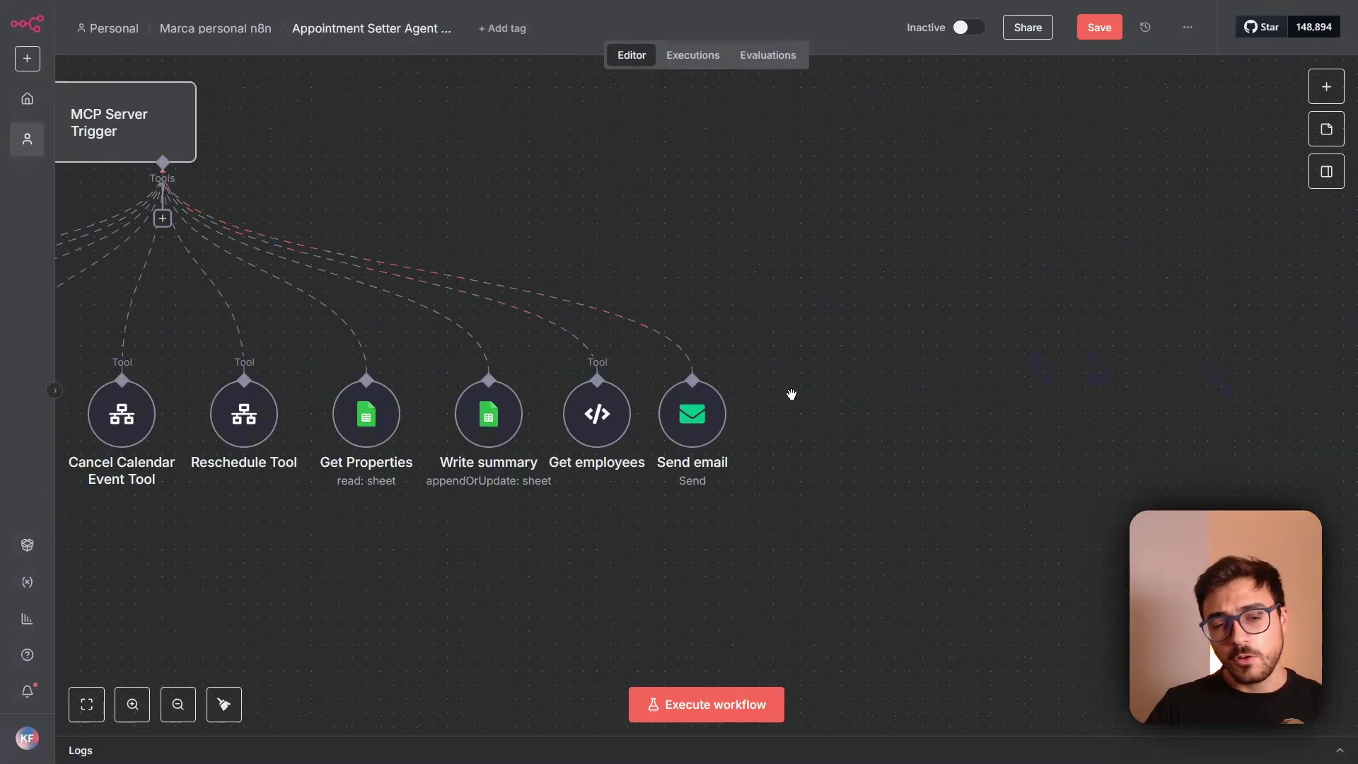
pyautogui.scroll(3, 792, 394)
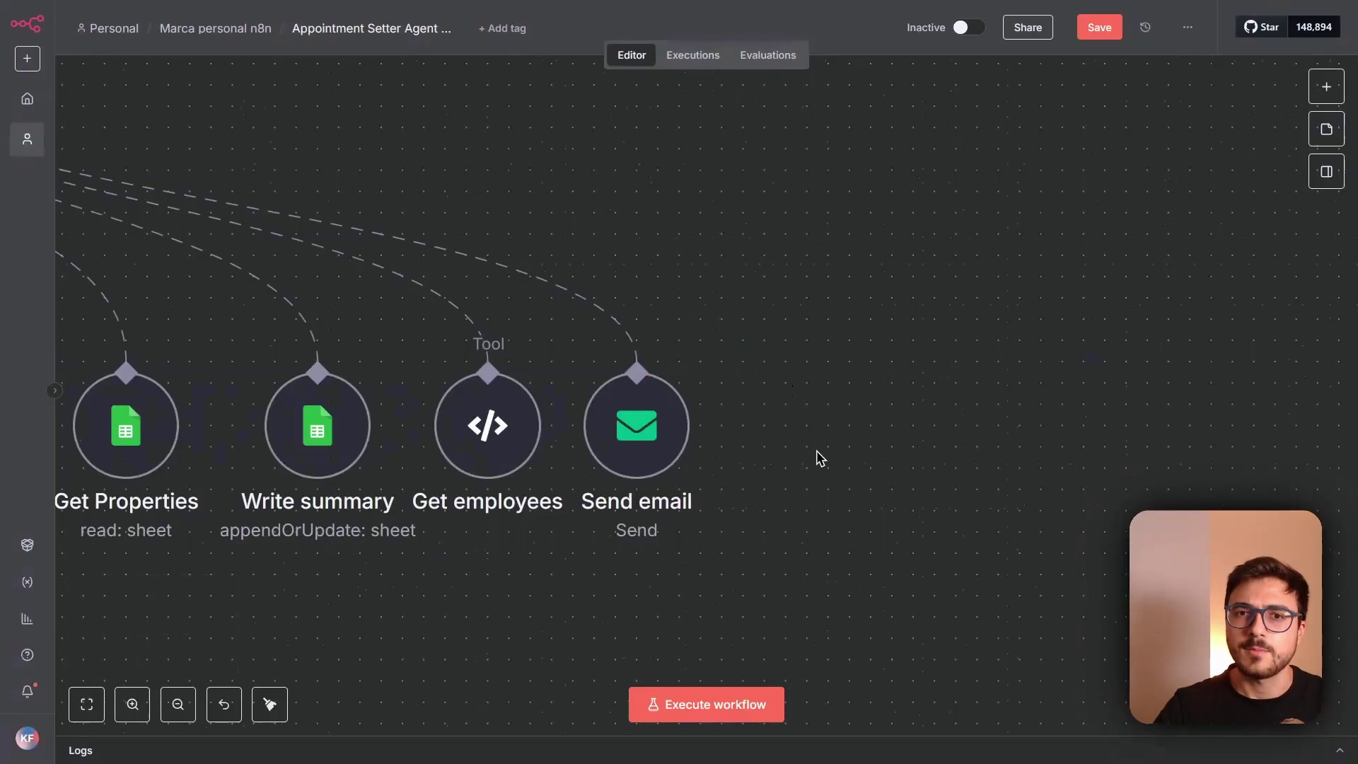
pyautogui.click(1326, 86)
pyautogui.write('twilio')
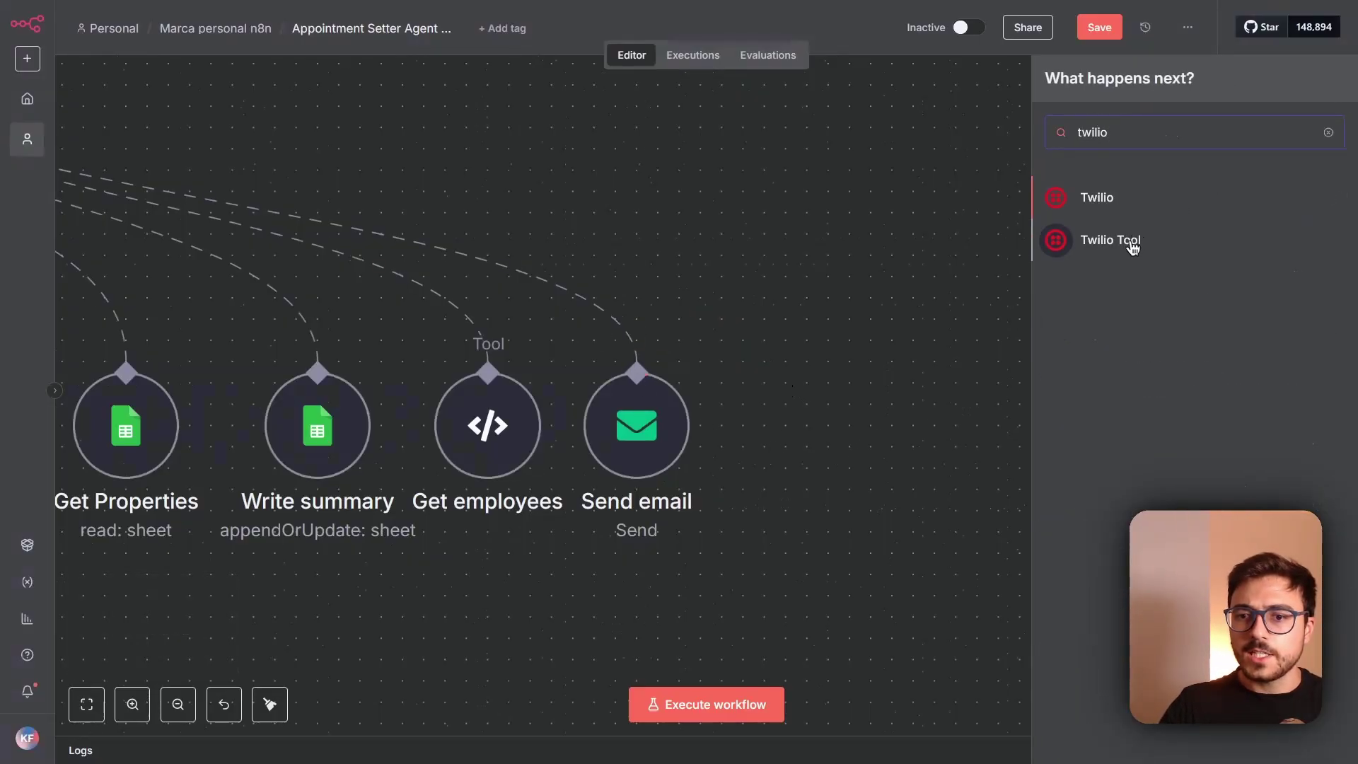
pyautogui.click(1131, 242)
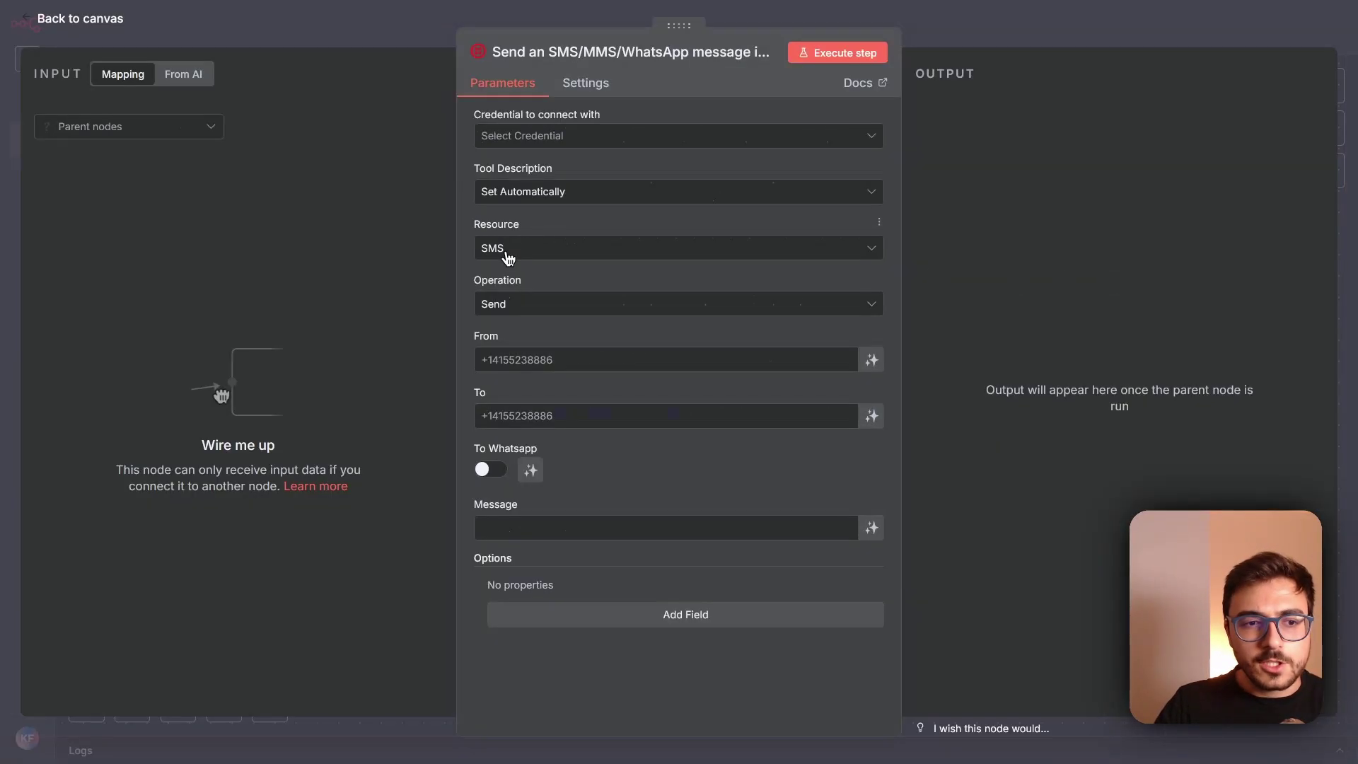
# - Close the Twilio messaging tool's settings and delete that node from the canvas
pyautogui.click(1009, 43)
pyautogui.moveTo(807, 116)
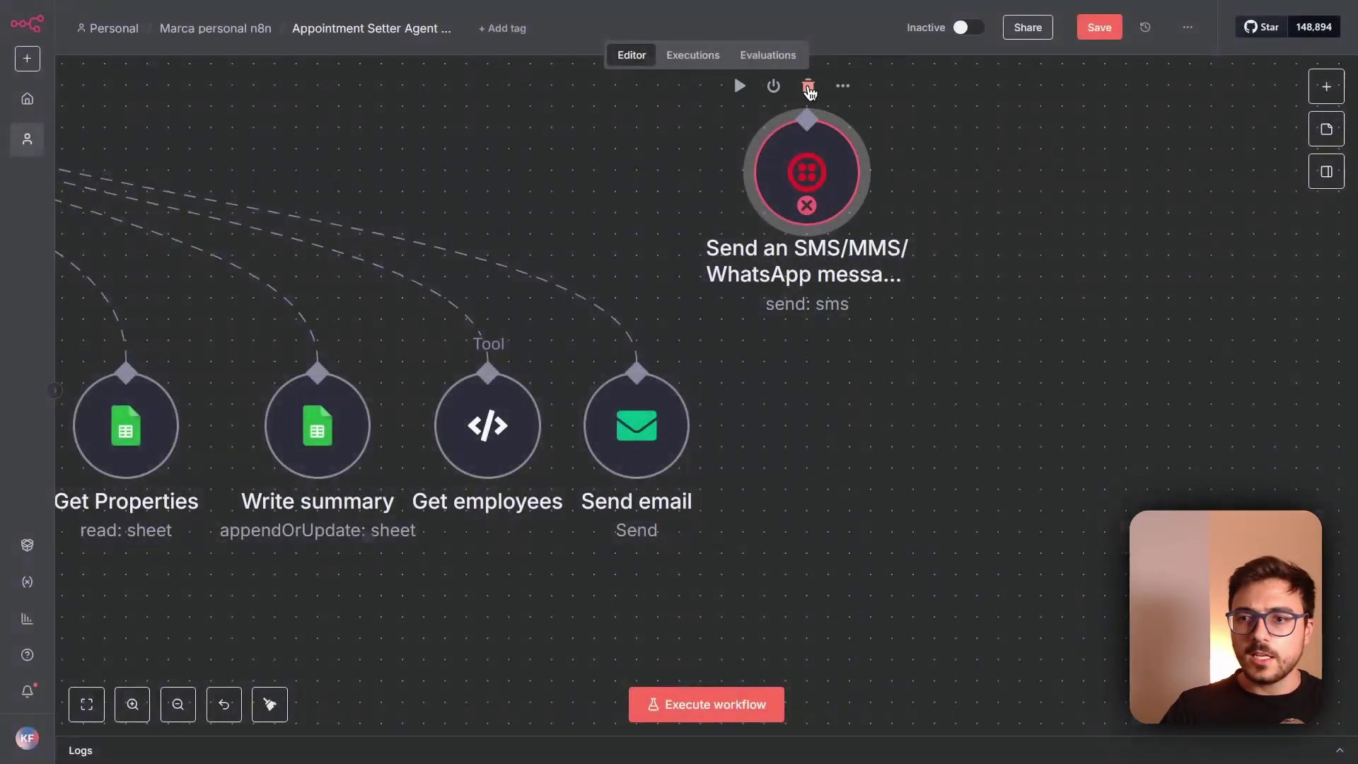
pyautogui.click(808, 87)
# - Search the node library for "http" to see the HTTP request options, then close it without adding a node
pyautogui.click(1326, 87)
pyautogui.write('http')
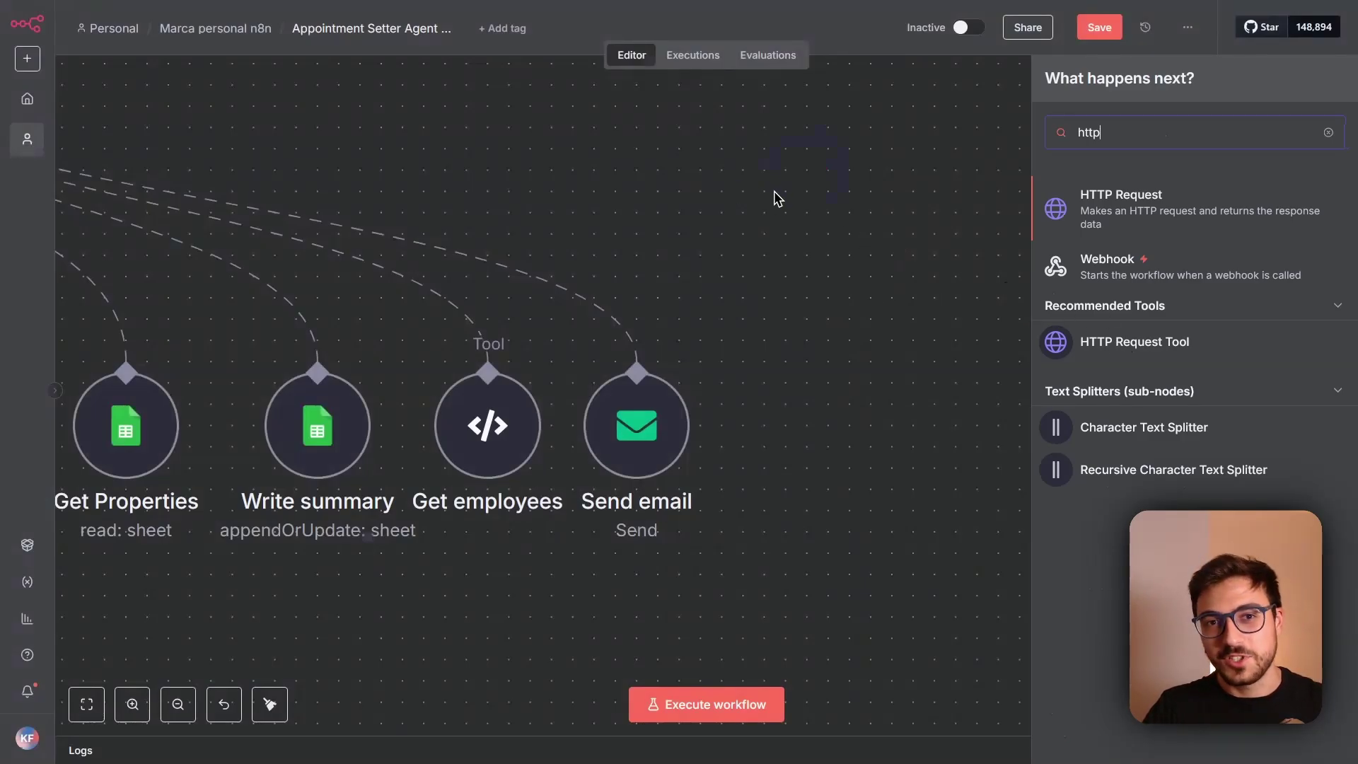
pyautogui.click(780, 212)
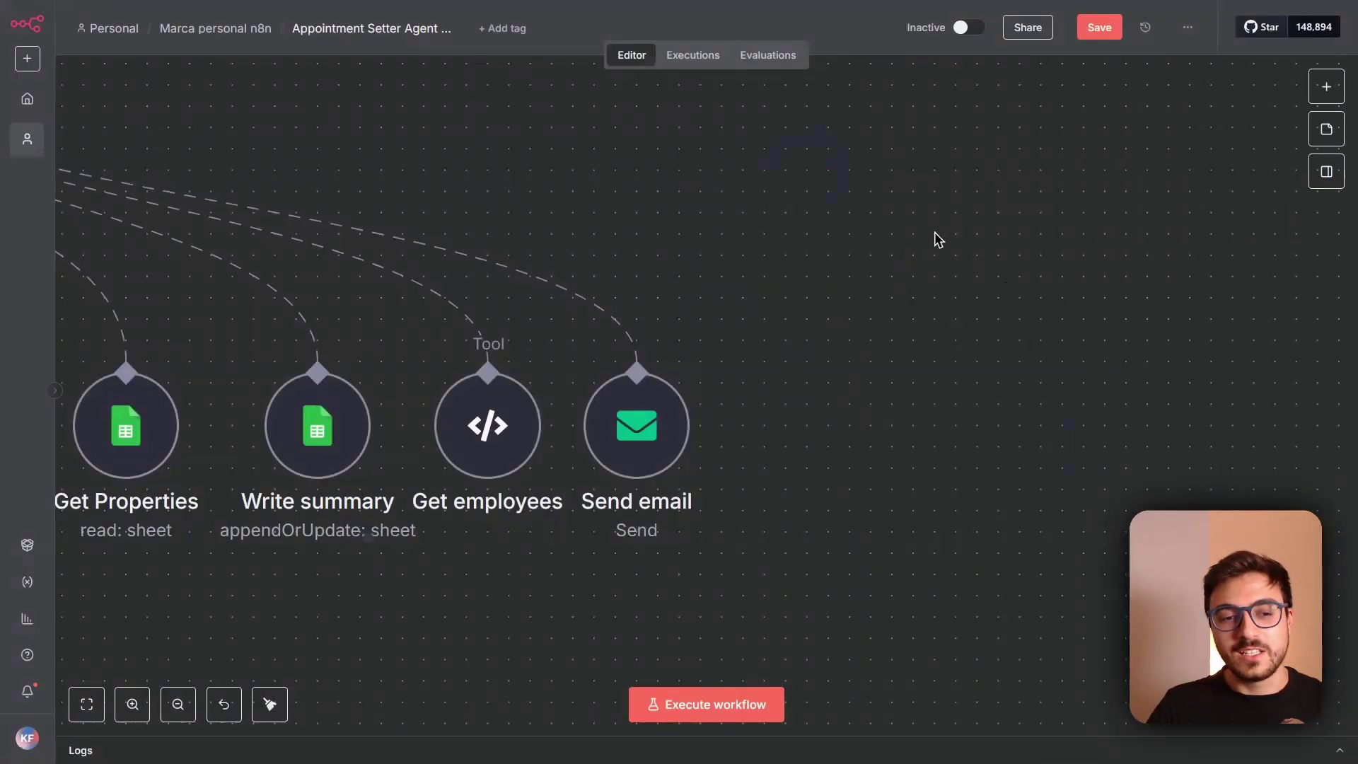
# - Bring the MCP Server Trigger and all its tools into view and save the workflow
pyautogui.press('1')
pyautogui.moveTo(743, 168); pyautogui.dragTo(1006, 300)
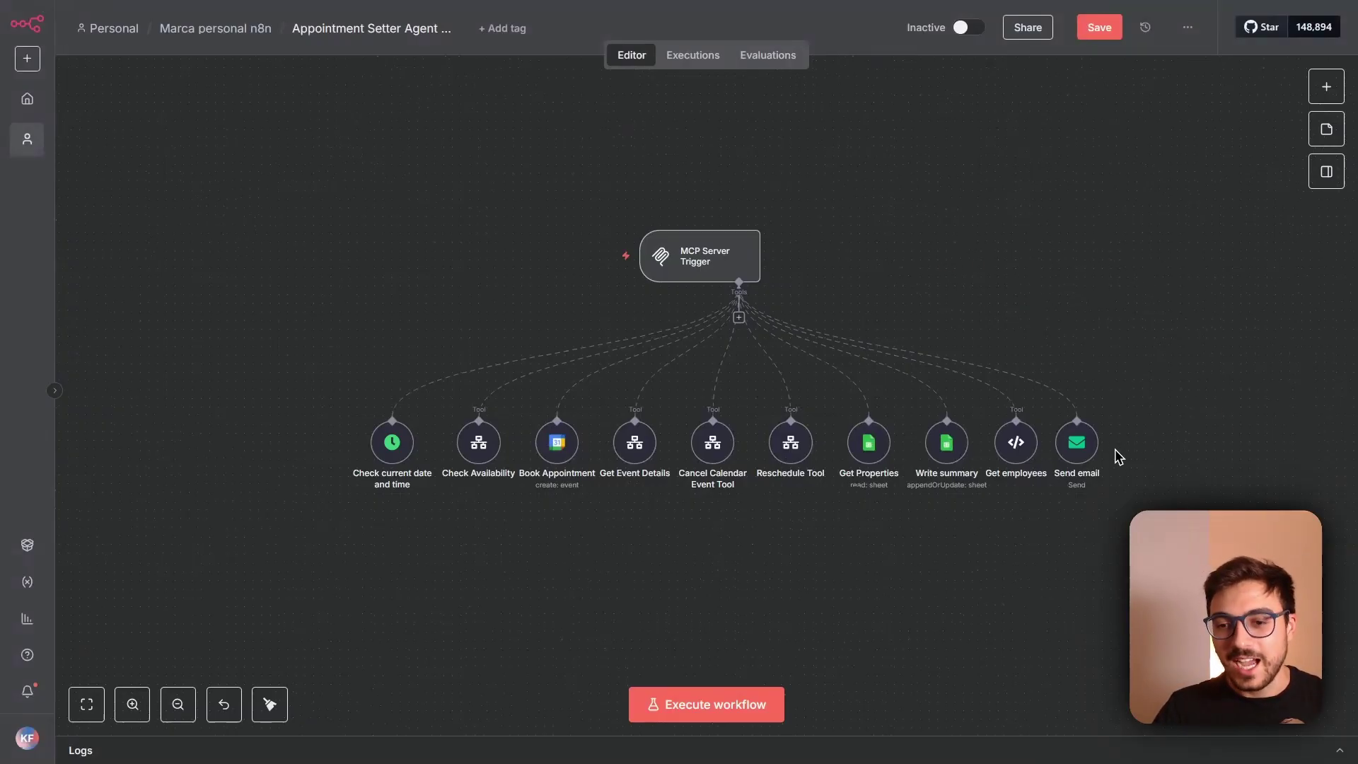
pyautogui.click(1100, 27)
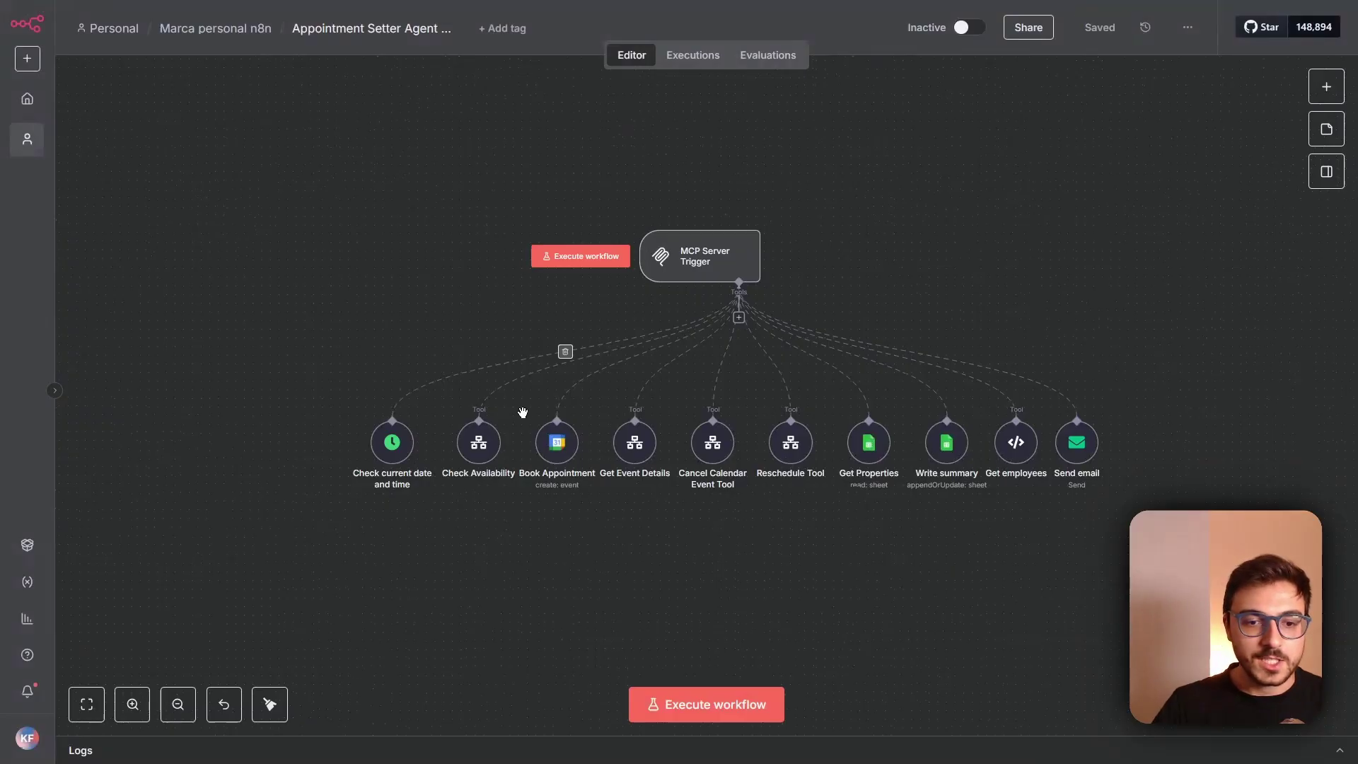
pyautogui.scroll(3, 488, 481)
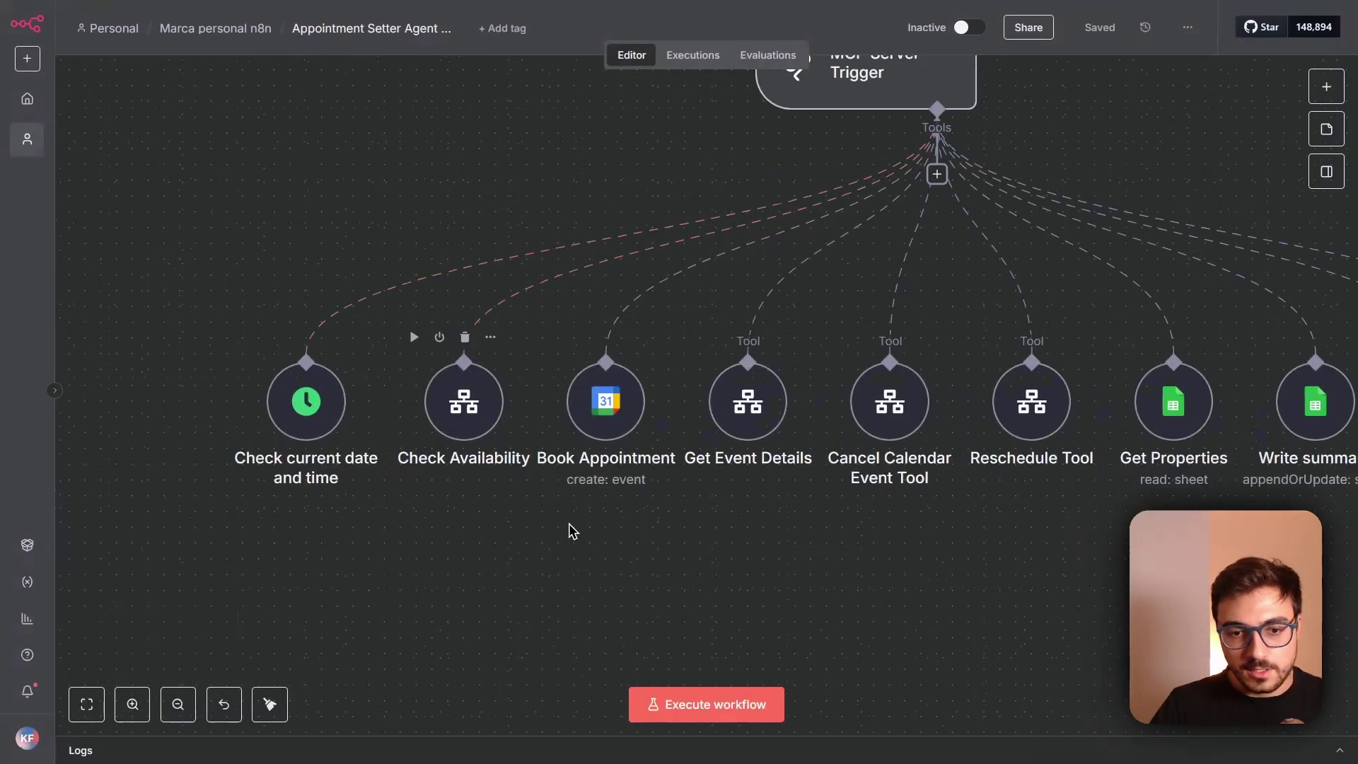
pyautogui.scroll(-5, 775, 403)
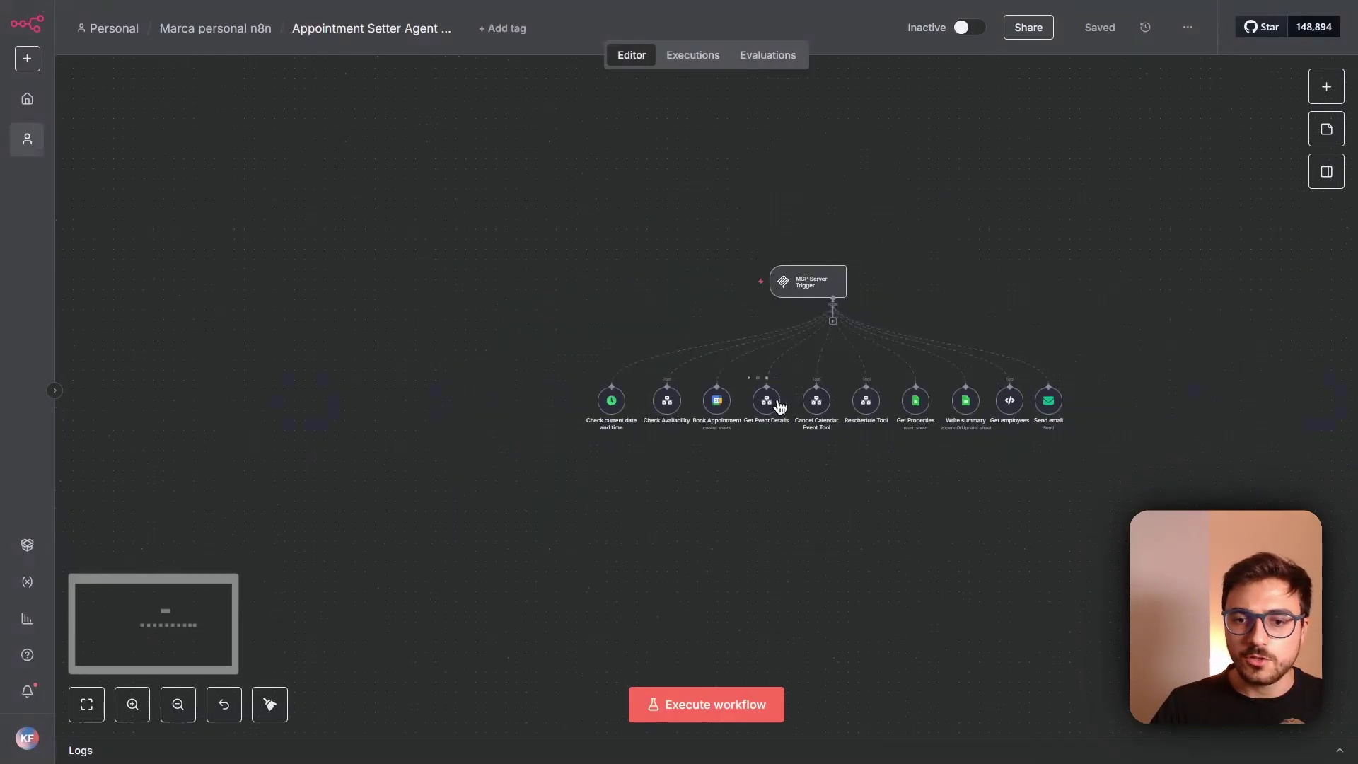
pyautogui.moveTo(1103, 283); pyautogui.dragTo(924, 283)
pyautogui.scroll(2, 749, 270)
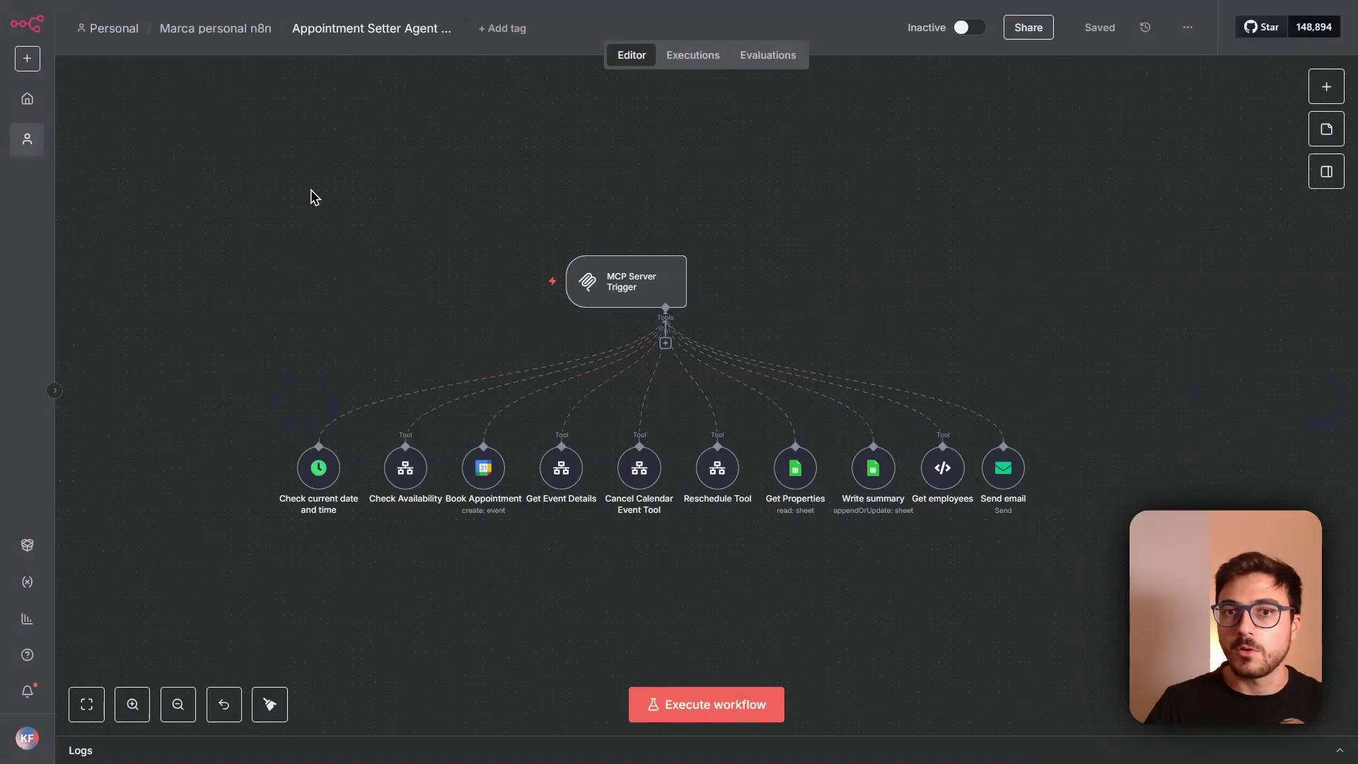
pyautogui.scroll(5, 329, 477)
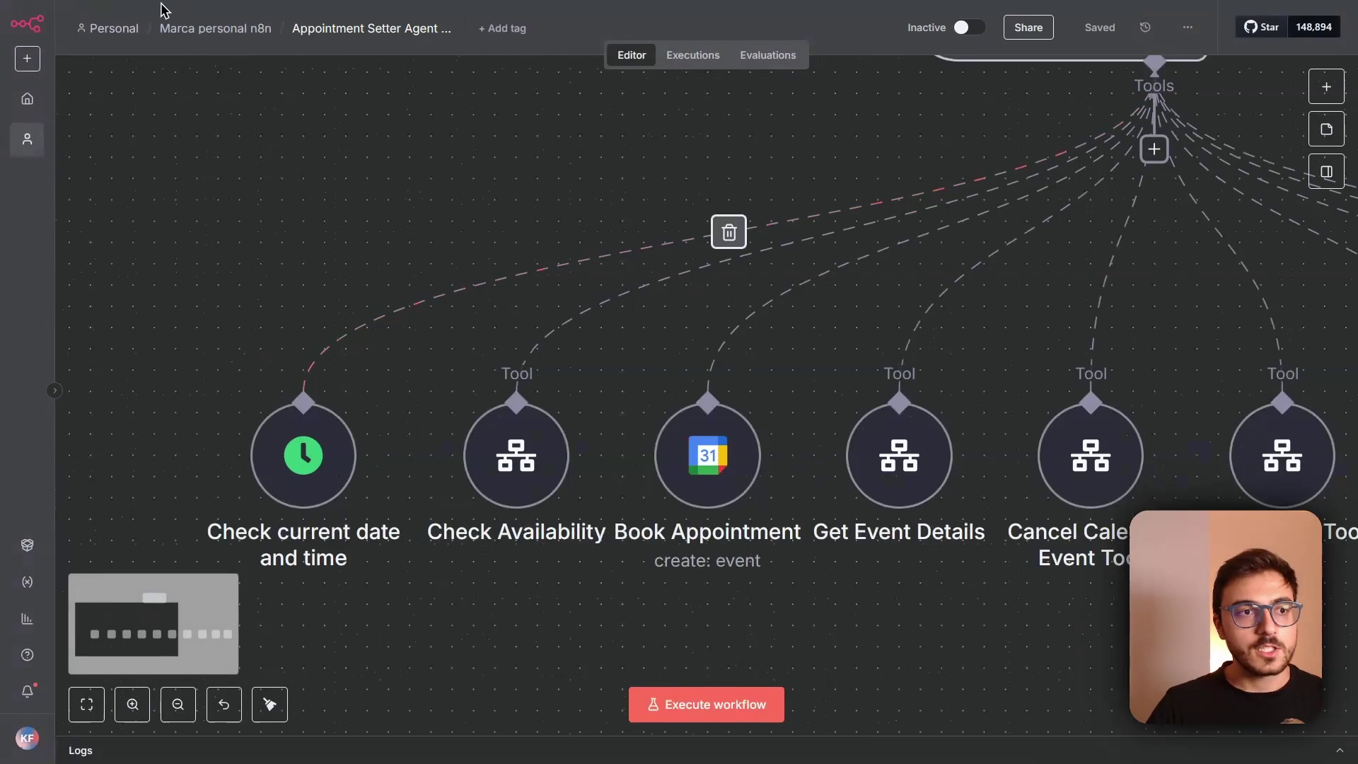
# - Open the Check Availability Tool workflow and examine startingAt, endingAt and timezone in its trigger's JSON example
pyautogui.click(215, 37)
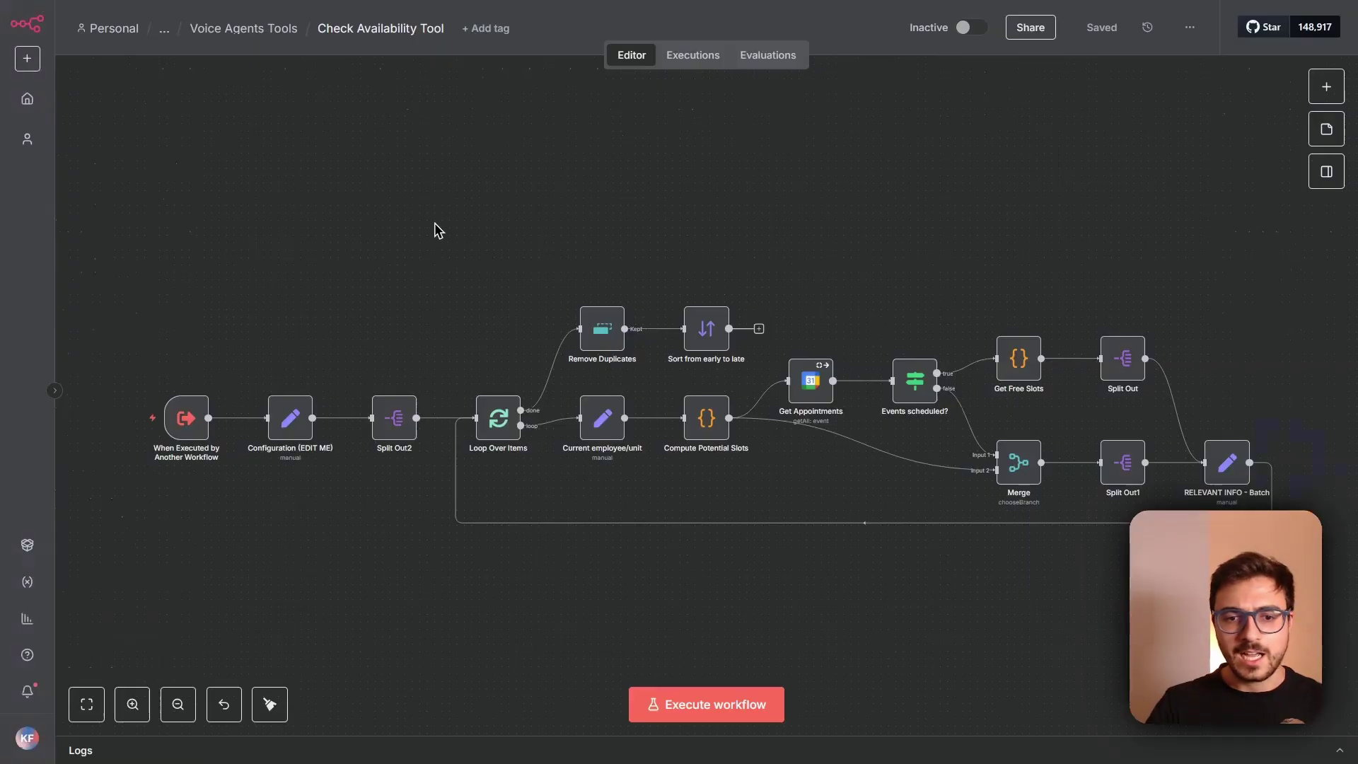
pyautogui.scroll(4, 213, 405)
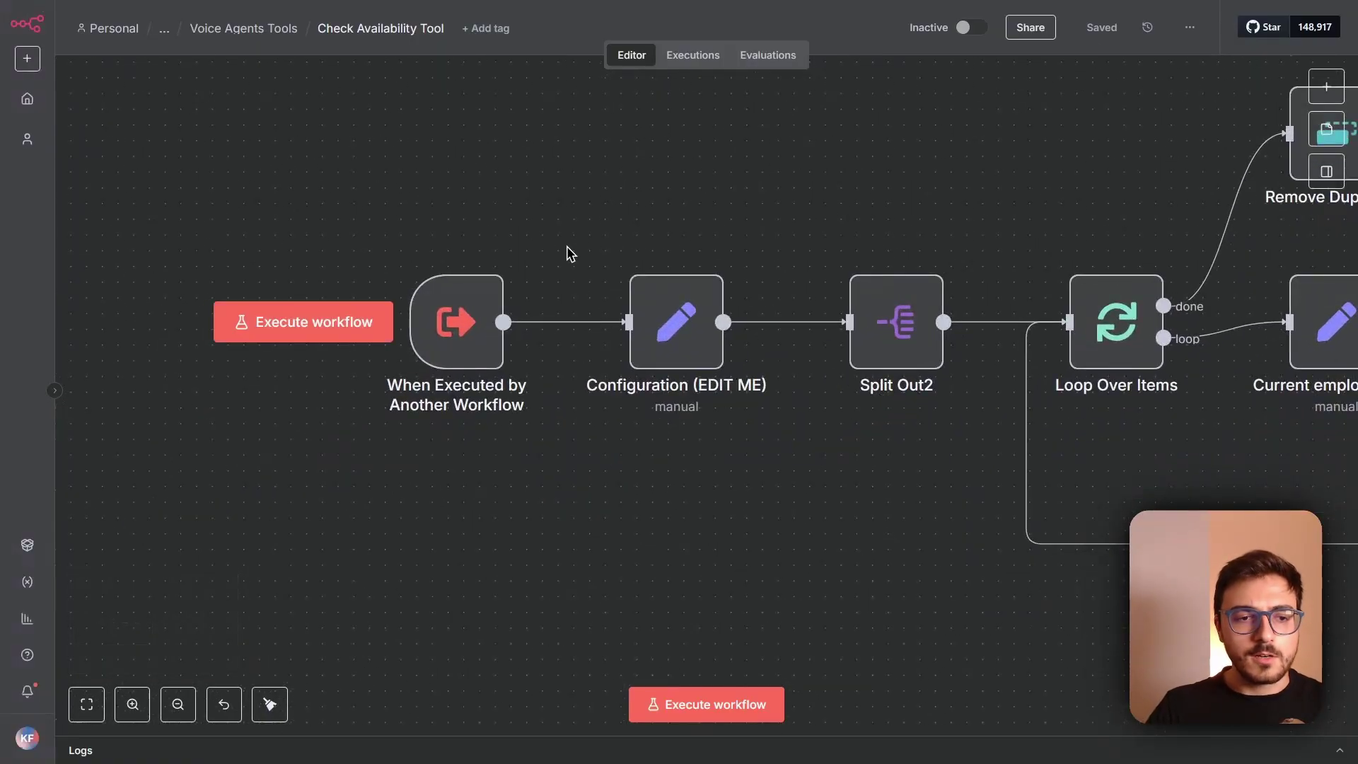
pyautogui.doubleClick(451, 331)
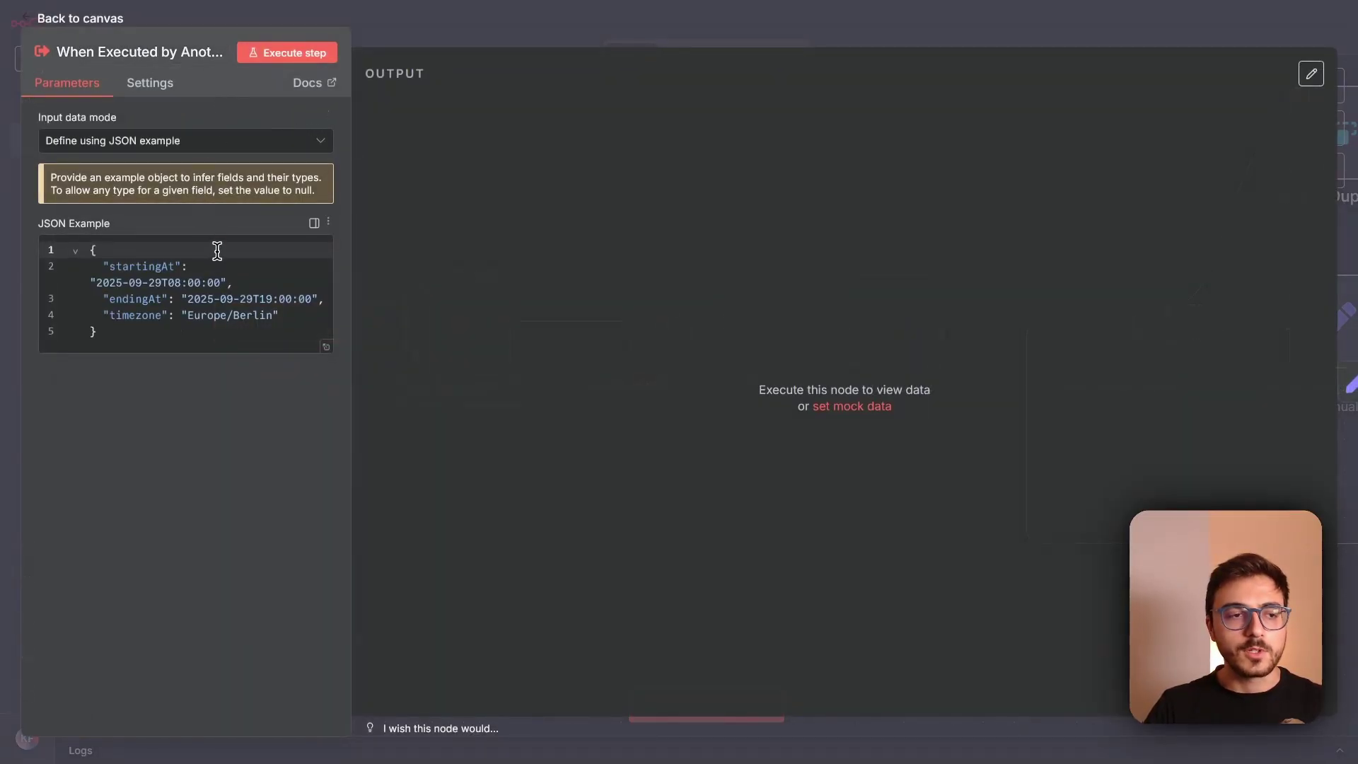
pyautogui.moveTo(108, 266); pyautogui.dragTo(178, 265)
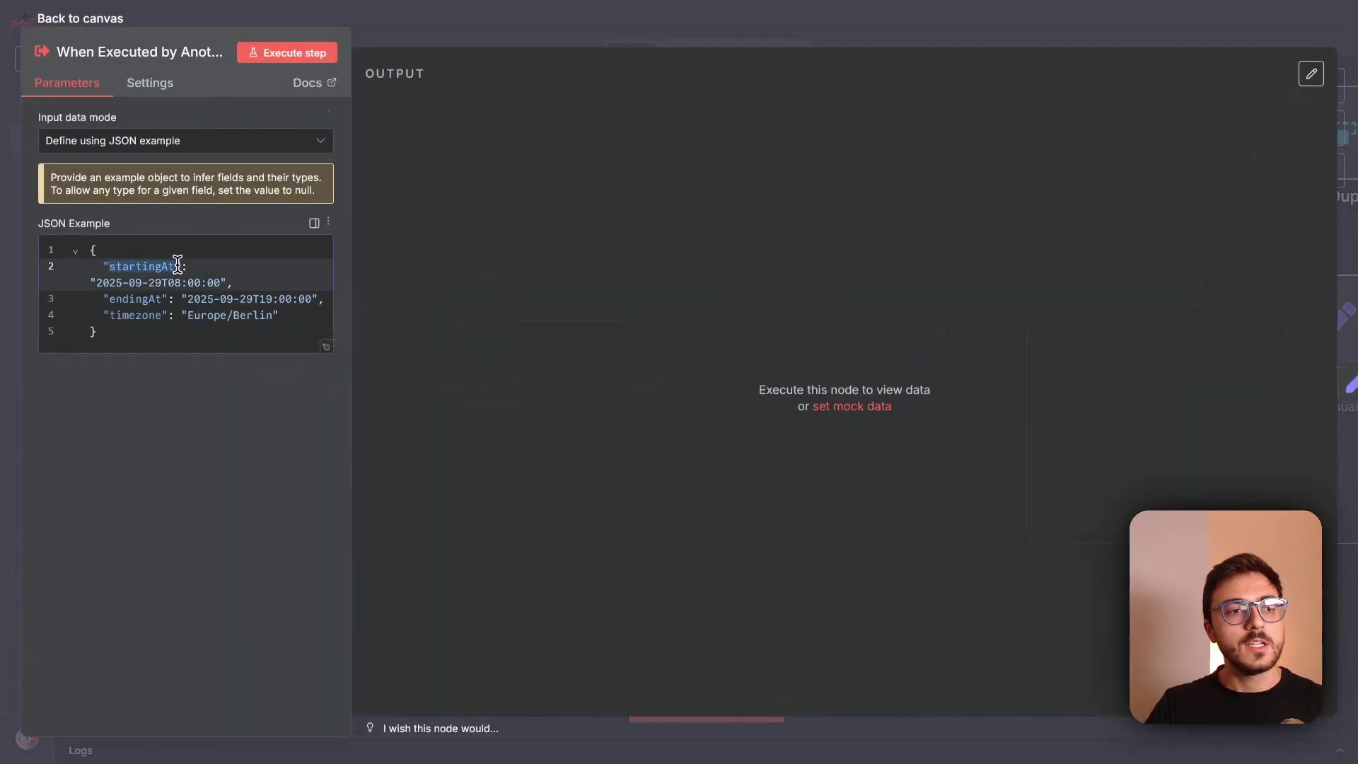
pyautogui.click(132, 320)
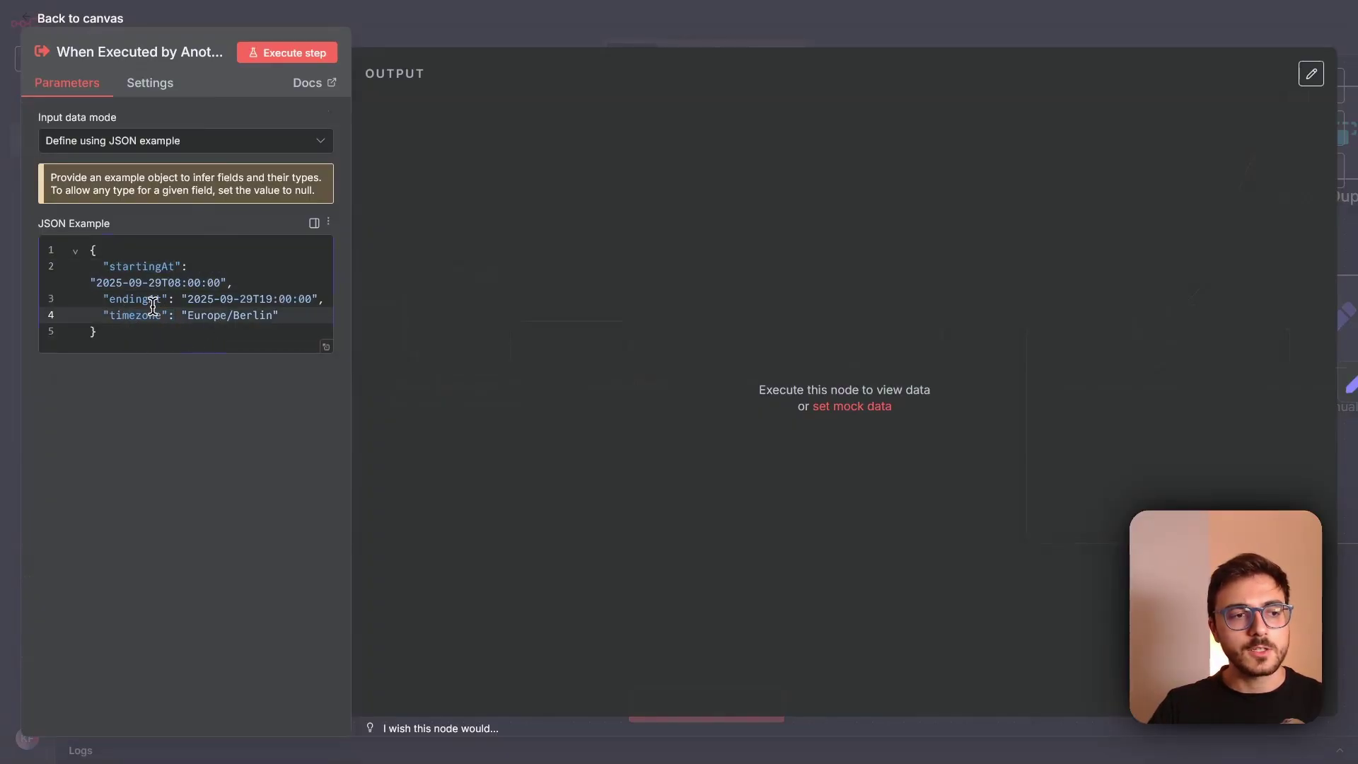
pyautogui.moveTo(117, 267); pyautogui.dragTo(178, 270)
pyautogui.click(307, 288)
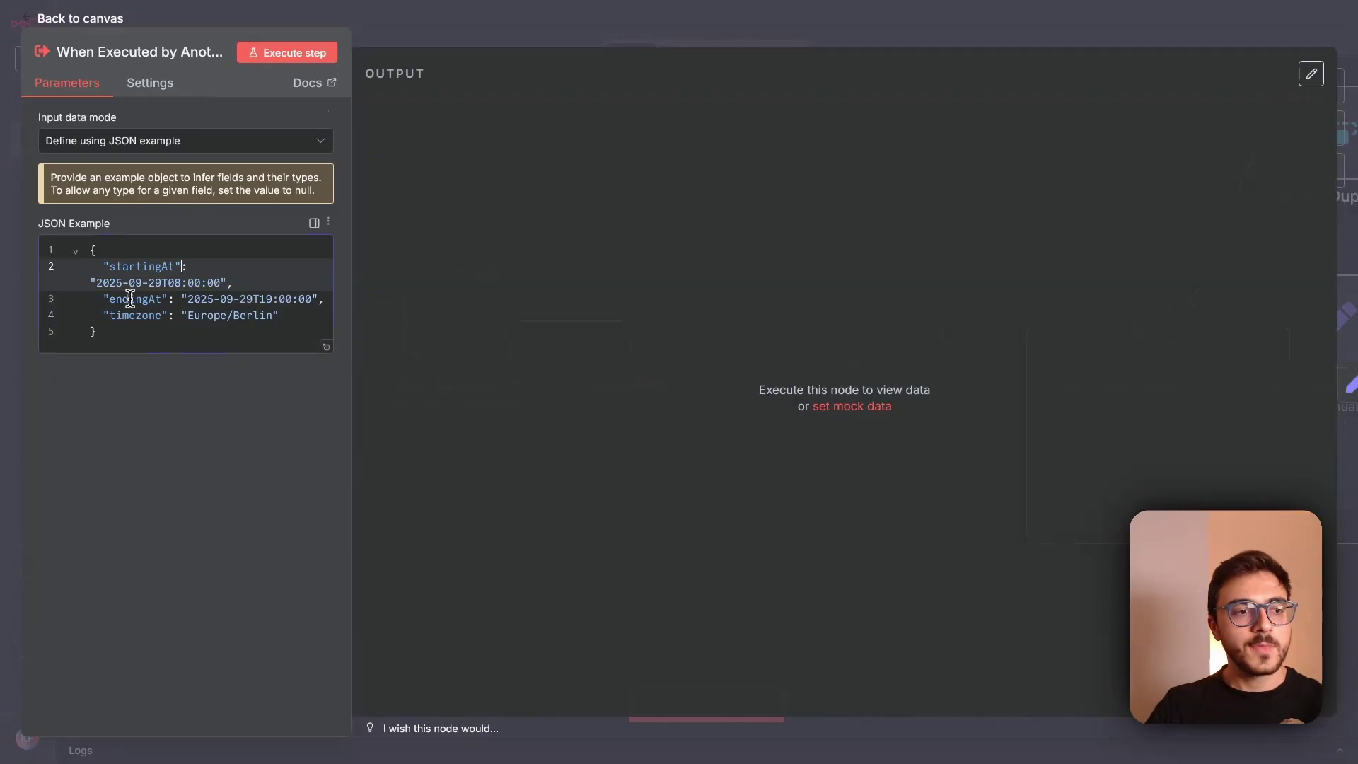
pyautogui.moveTo(107, 300); pyautogui.dragTo(164, 300)
pyautogui.click(189, 302)
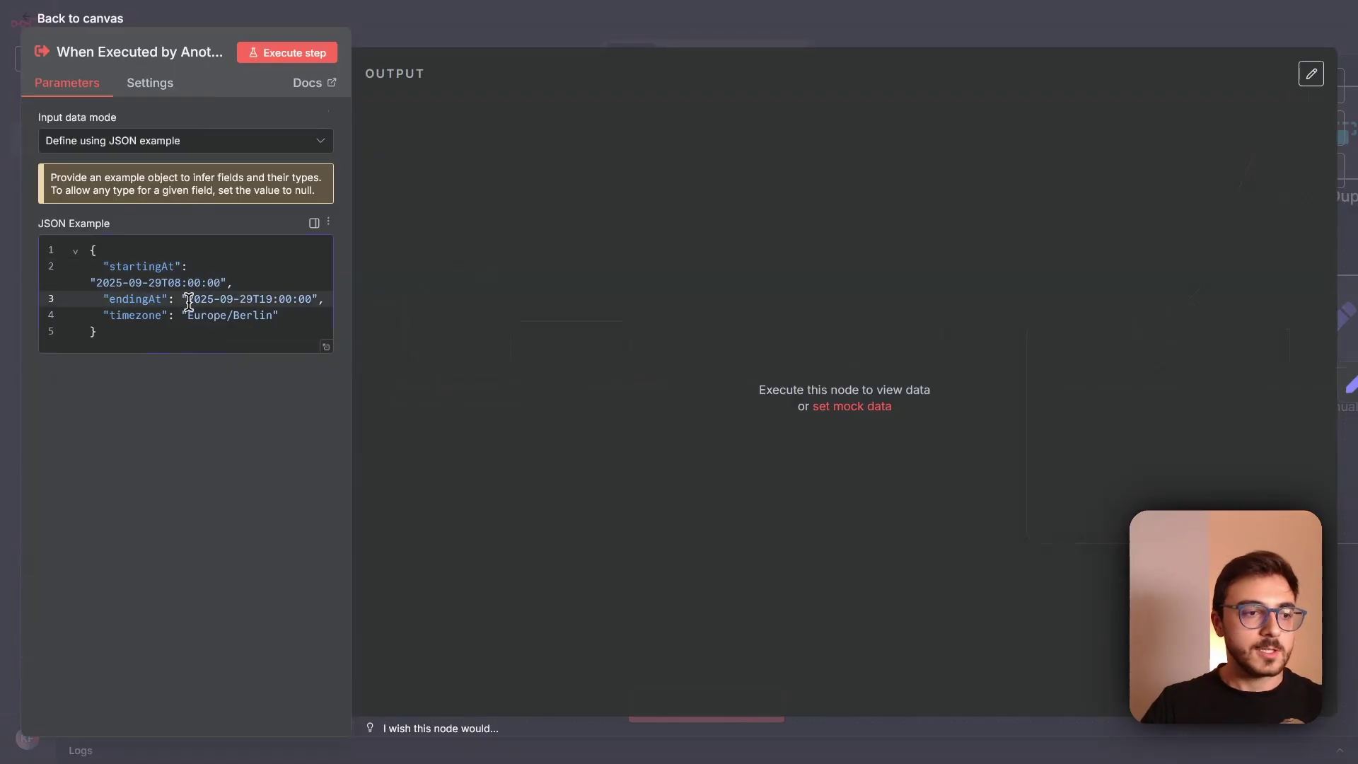
pyautogui.click(322, 307)
pyautogui.write(',')
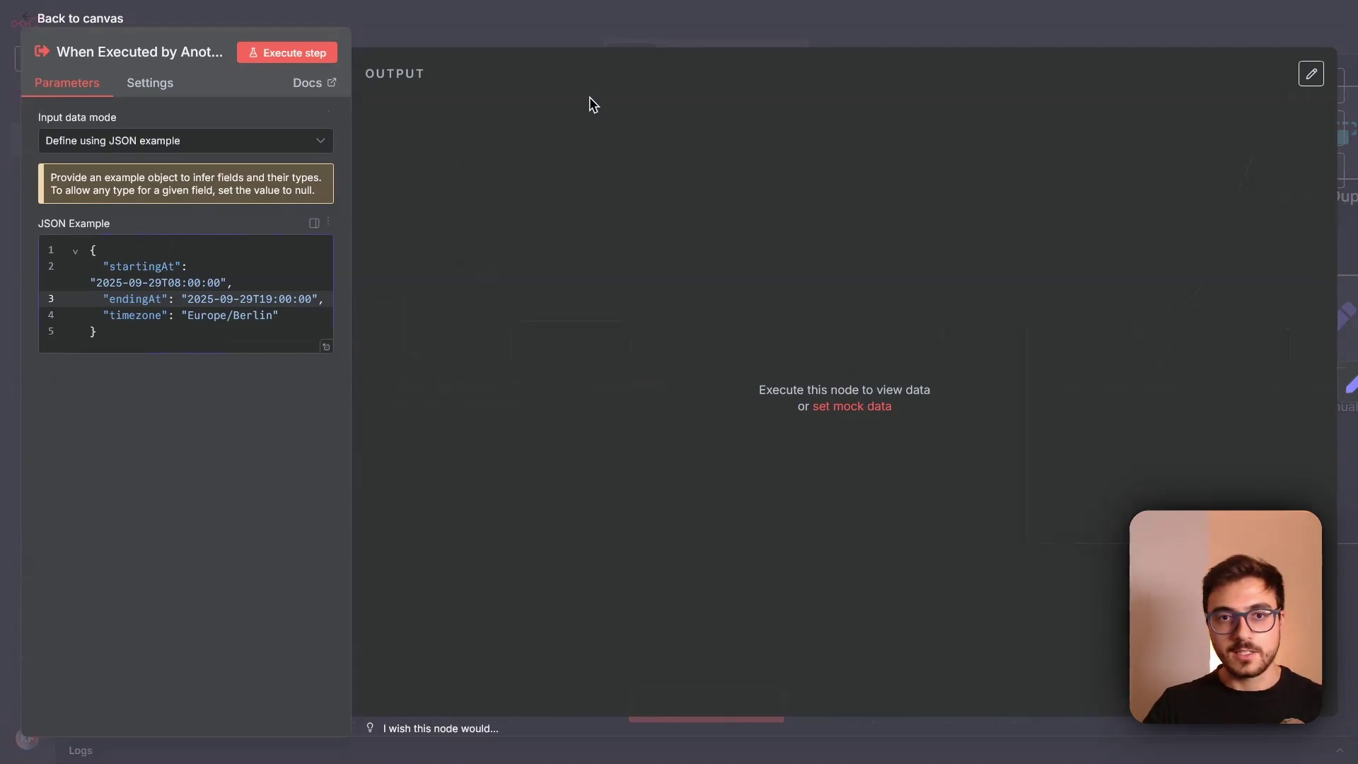
pyautogui.click(698, 41)
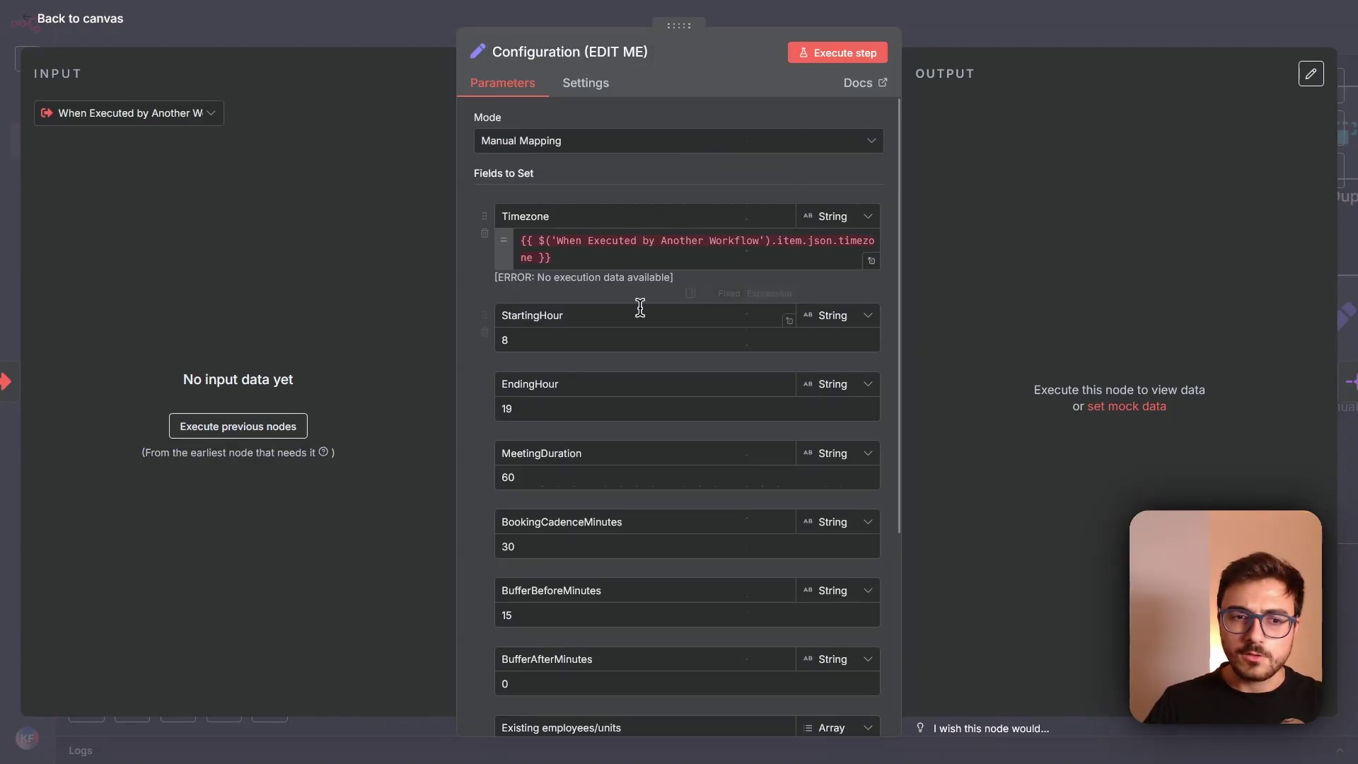
# - Examine the StartingHour and EndingHour fields in the Configuration (EDIT ME) node
pyautogui.scroll(-2, 551, 300)
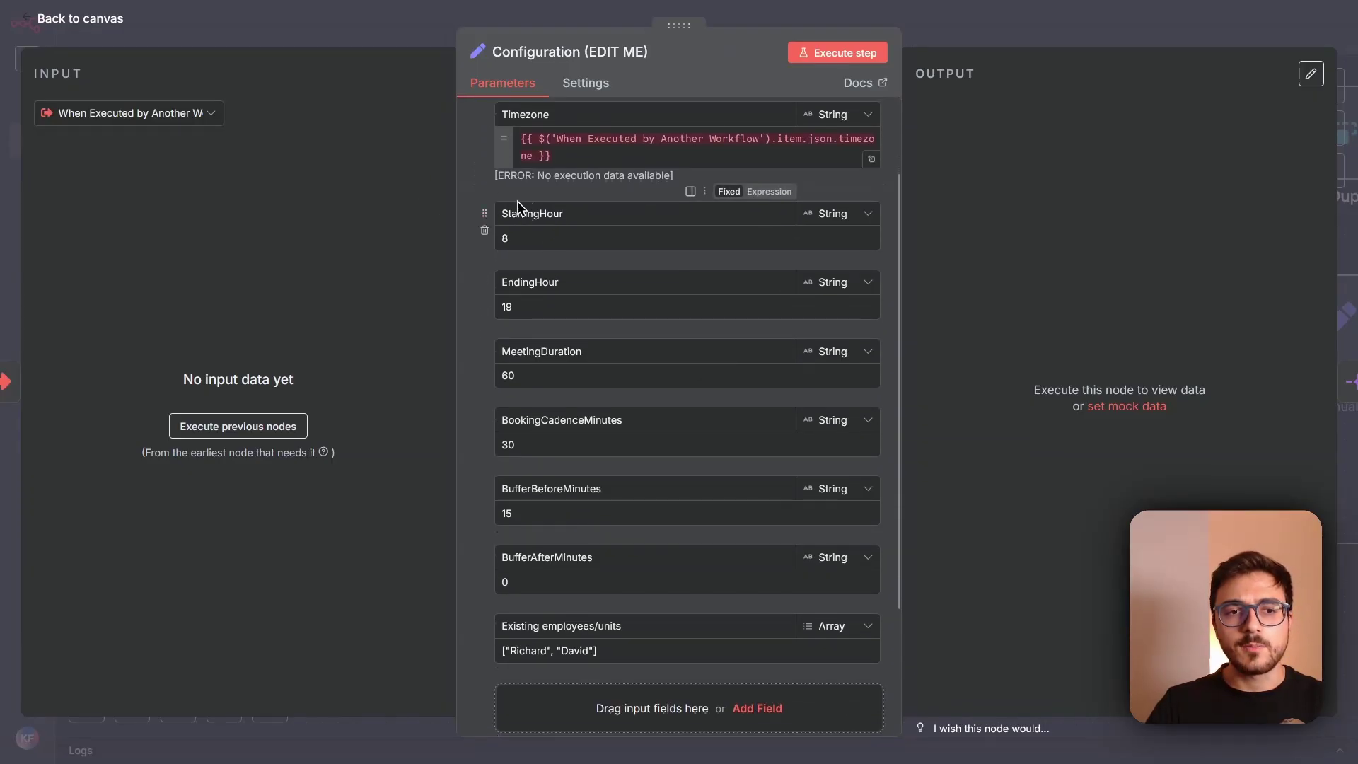
pyautogui.doubleClick(581, 211)
pyautogui.click(583, 211)
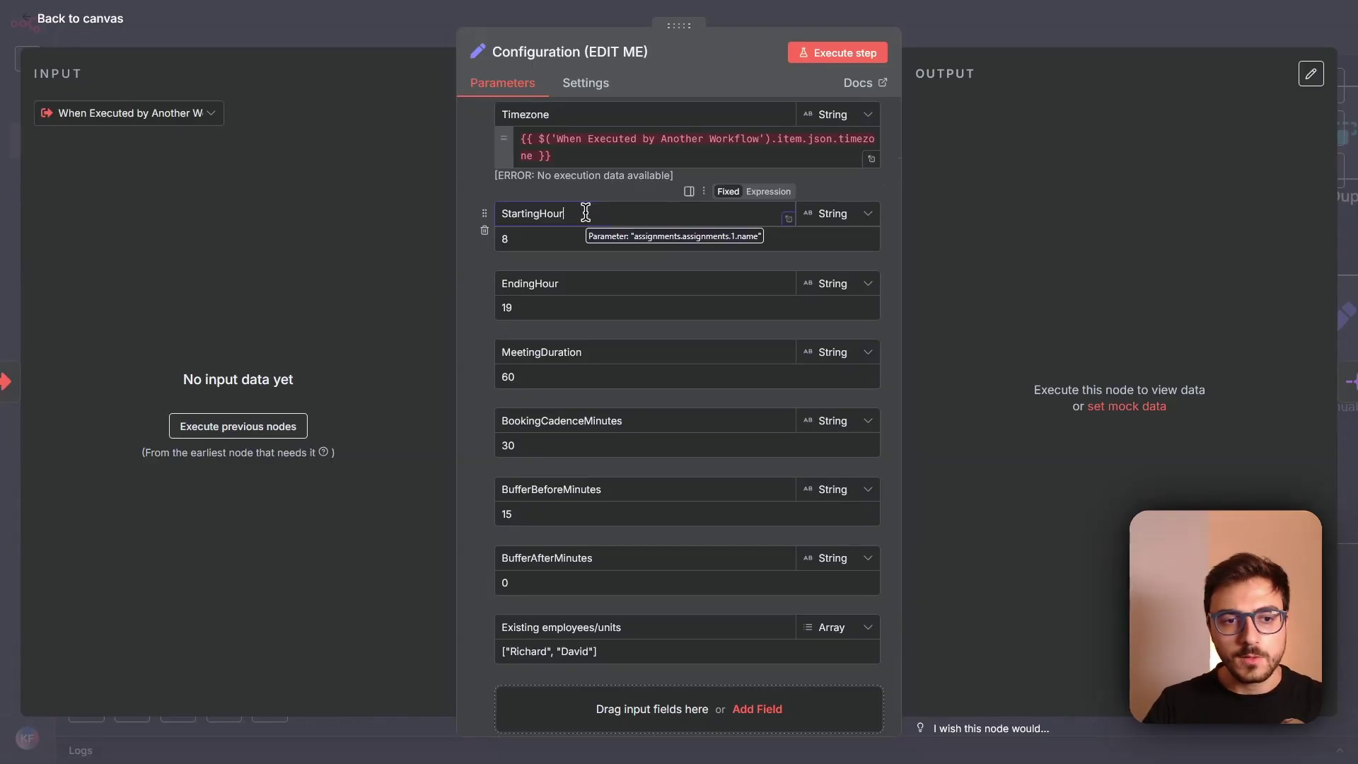
pyautogui.doubleClick(519, 289)
pyautogui.click(582, 289)
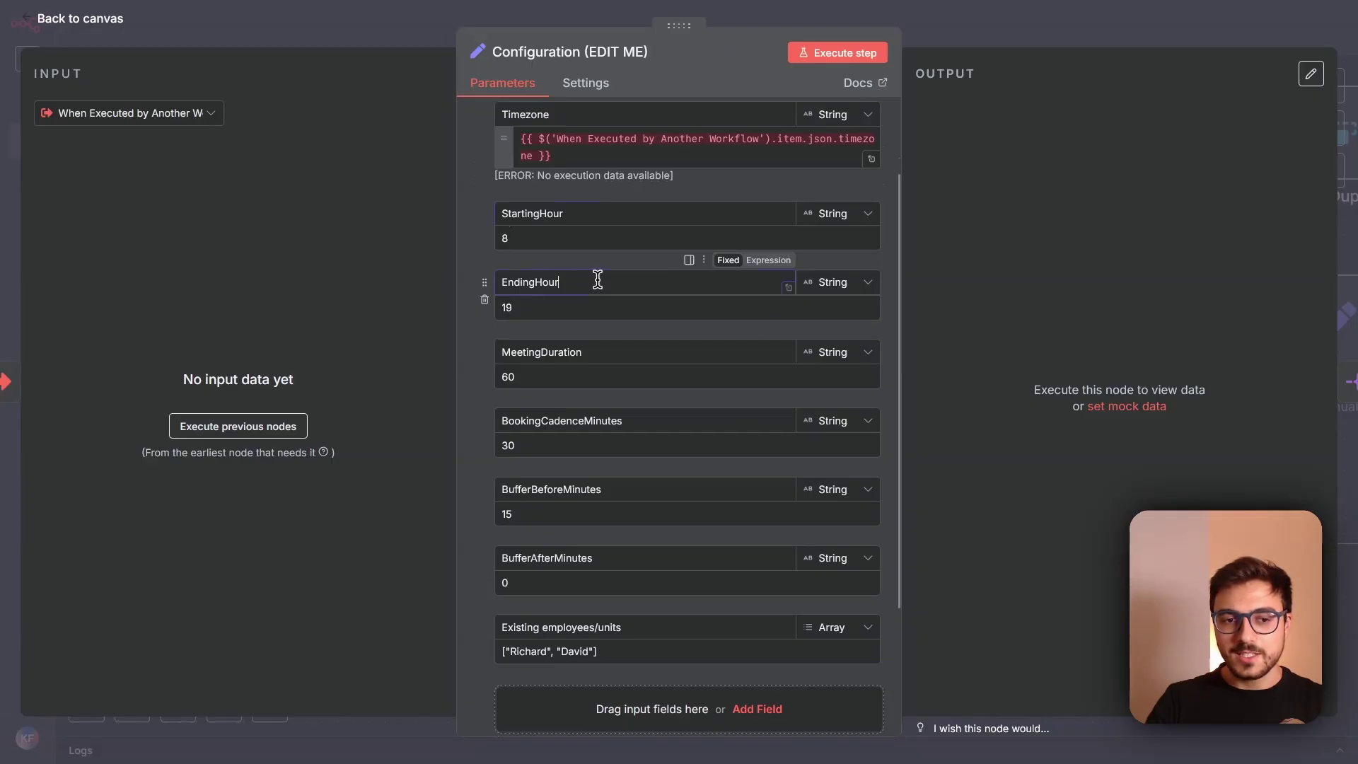
# - Set MeetingDuration to 90 in the Configuration (EDIT ME) node
pyautogui.doubleClick(502, 351)
pyautogui.click(610, 354)
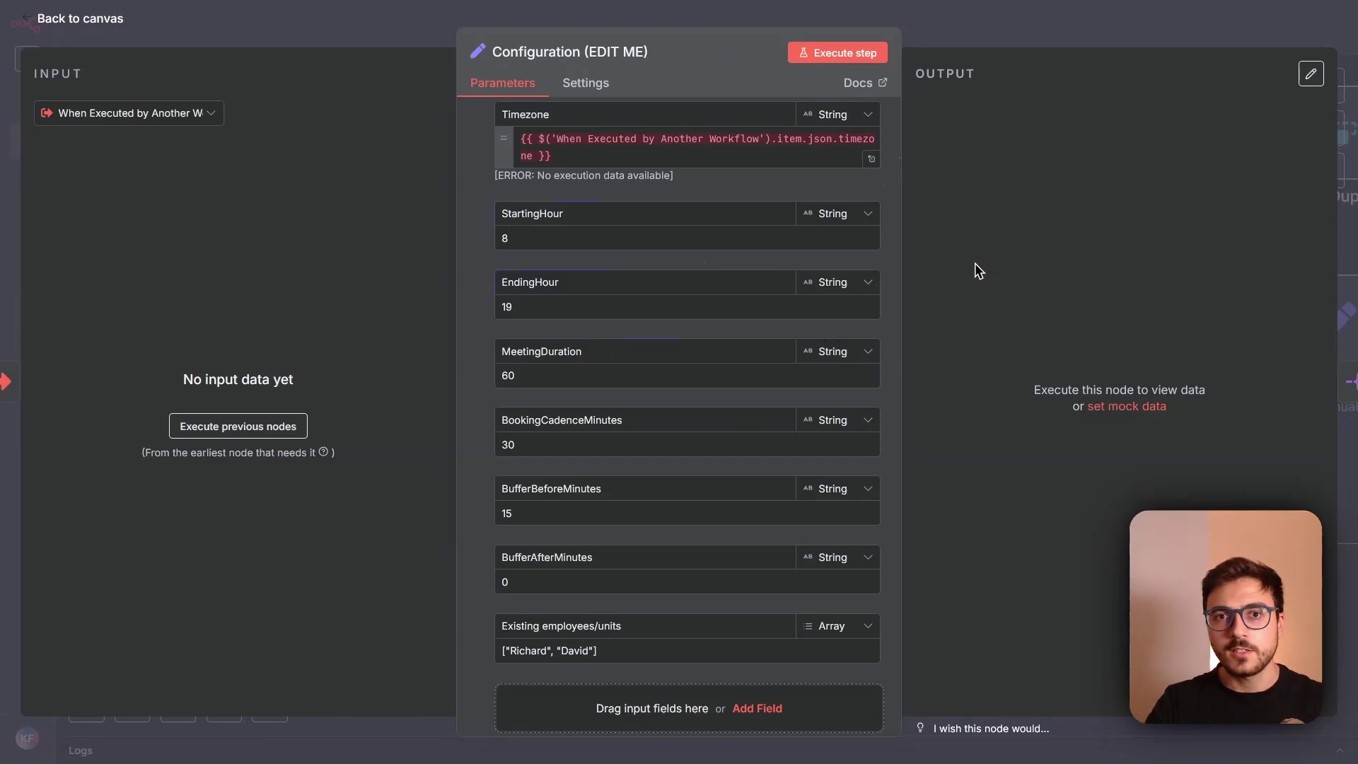
pyautogui.doubleClick(508, 376)
pyautogui.write('90')
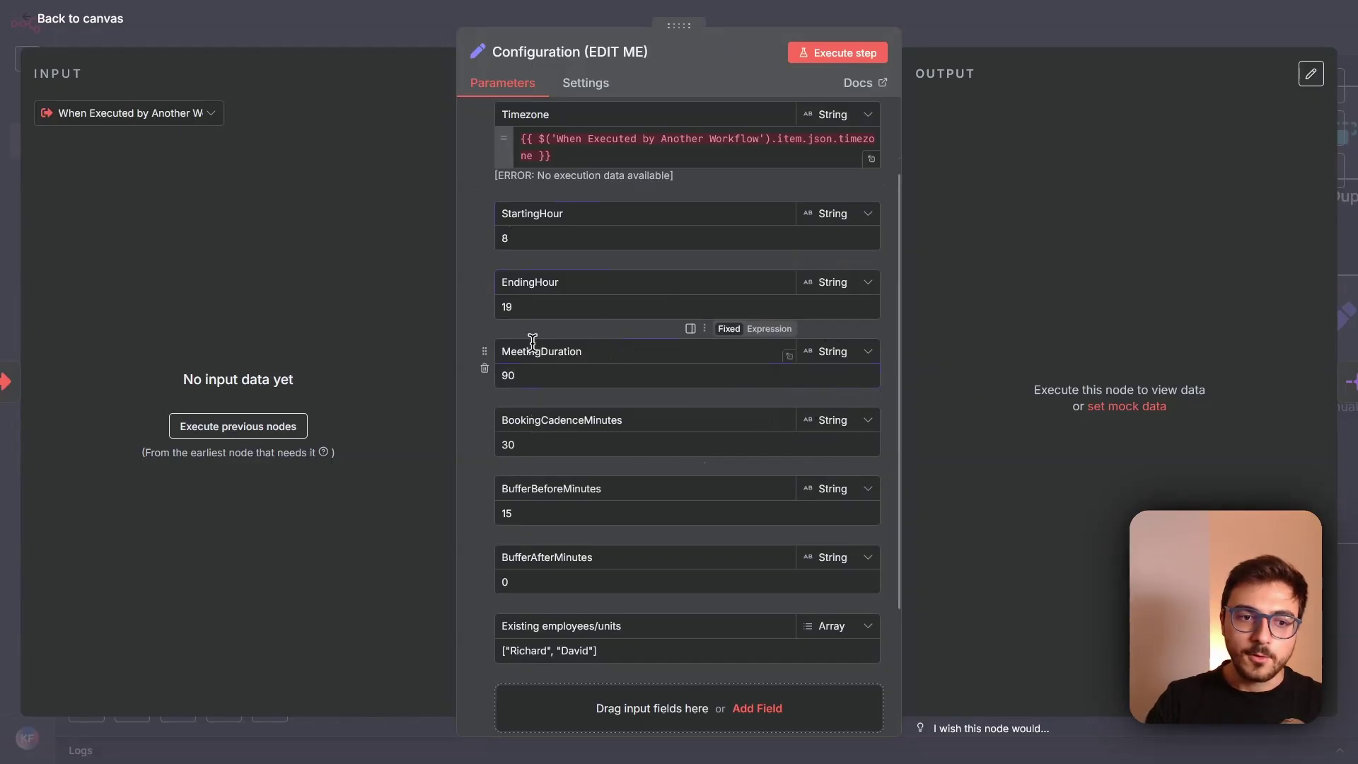
# - Check the BufferBeforeMinutes and BufferAfterMinutes fields of the Configuration (EDIT ME) node
pyautogui.moveTo(544, 514); pyautogui.dragTo(486, 514)
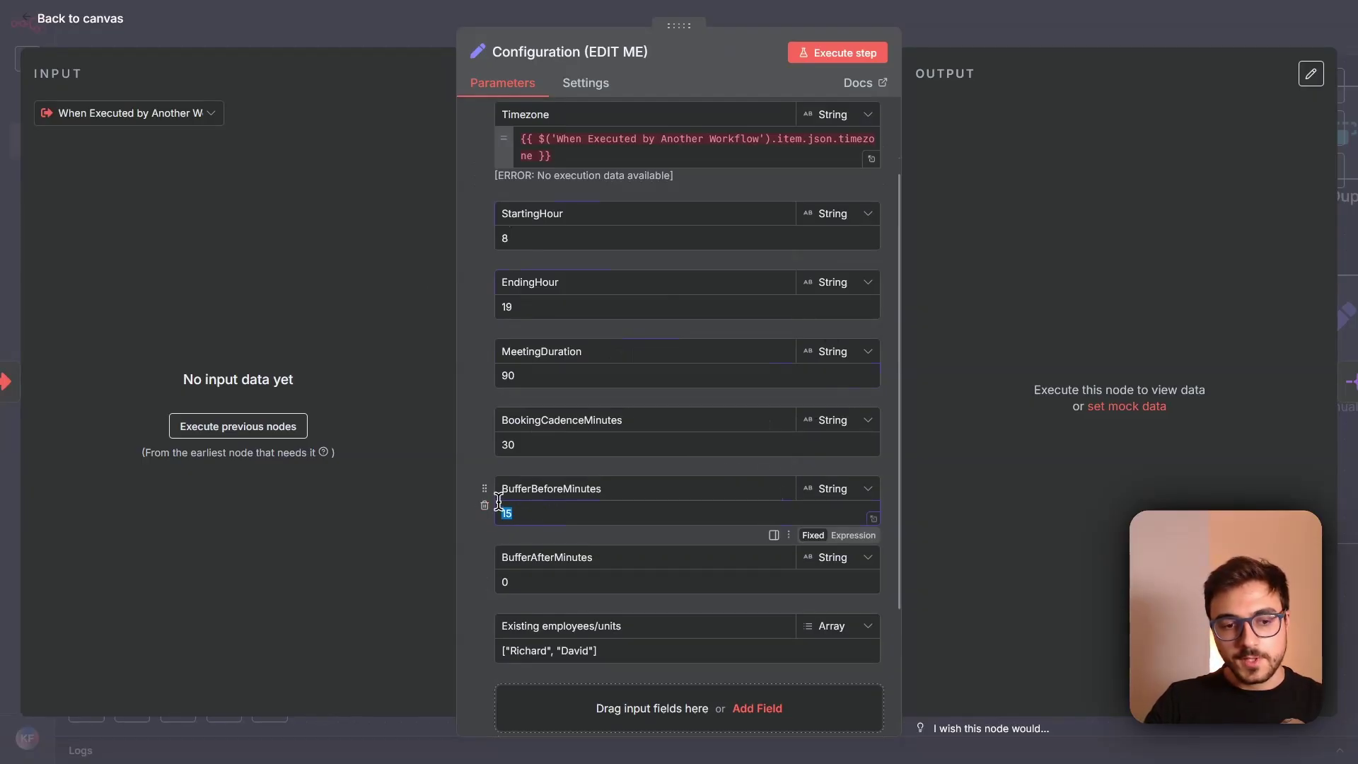
pyautogui.scroll(-3, 529, 475)
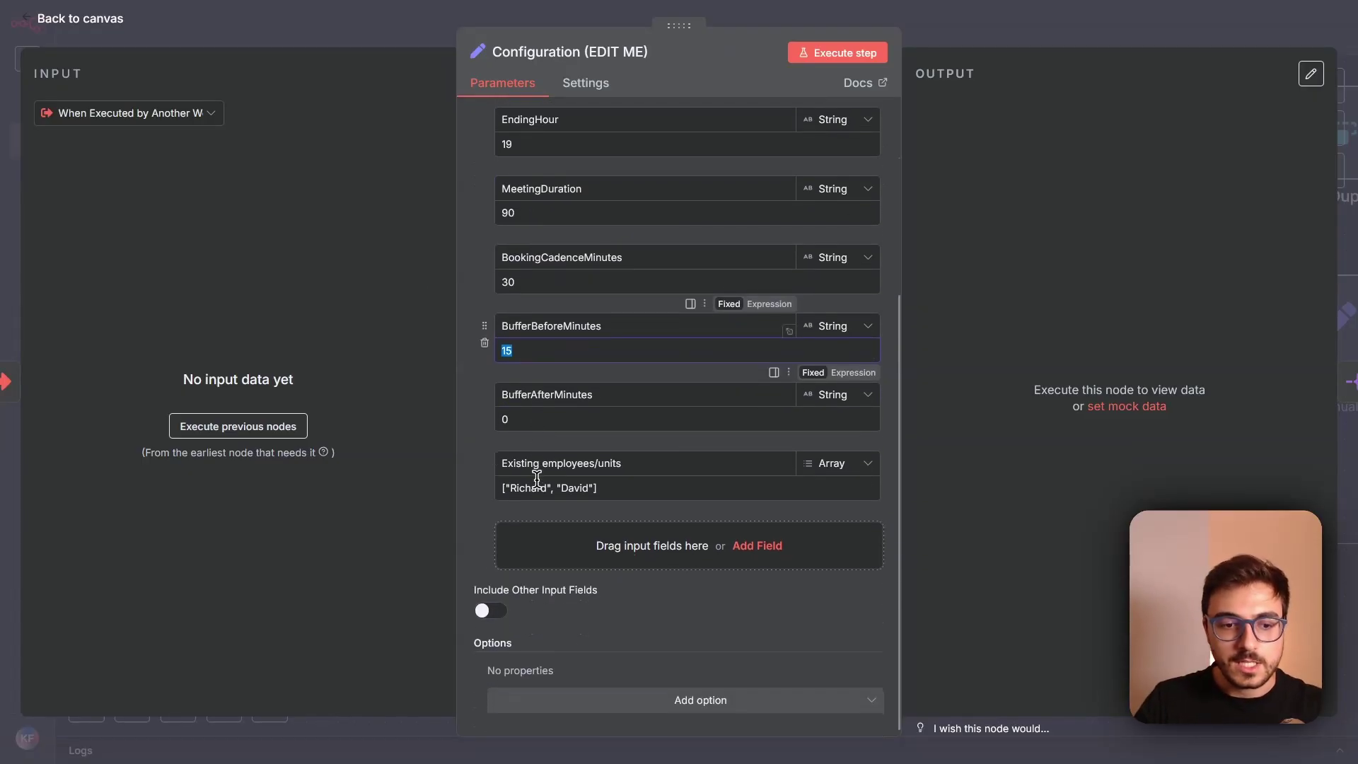
pyautogui.moveTo(502, 386); pyautogui.dragTo(549, 383)
pyautogui.click(566, 389)
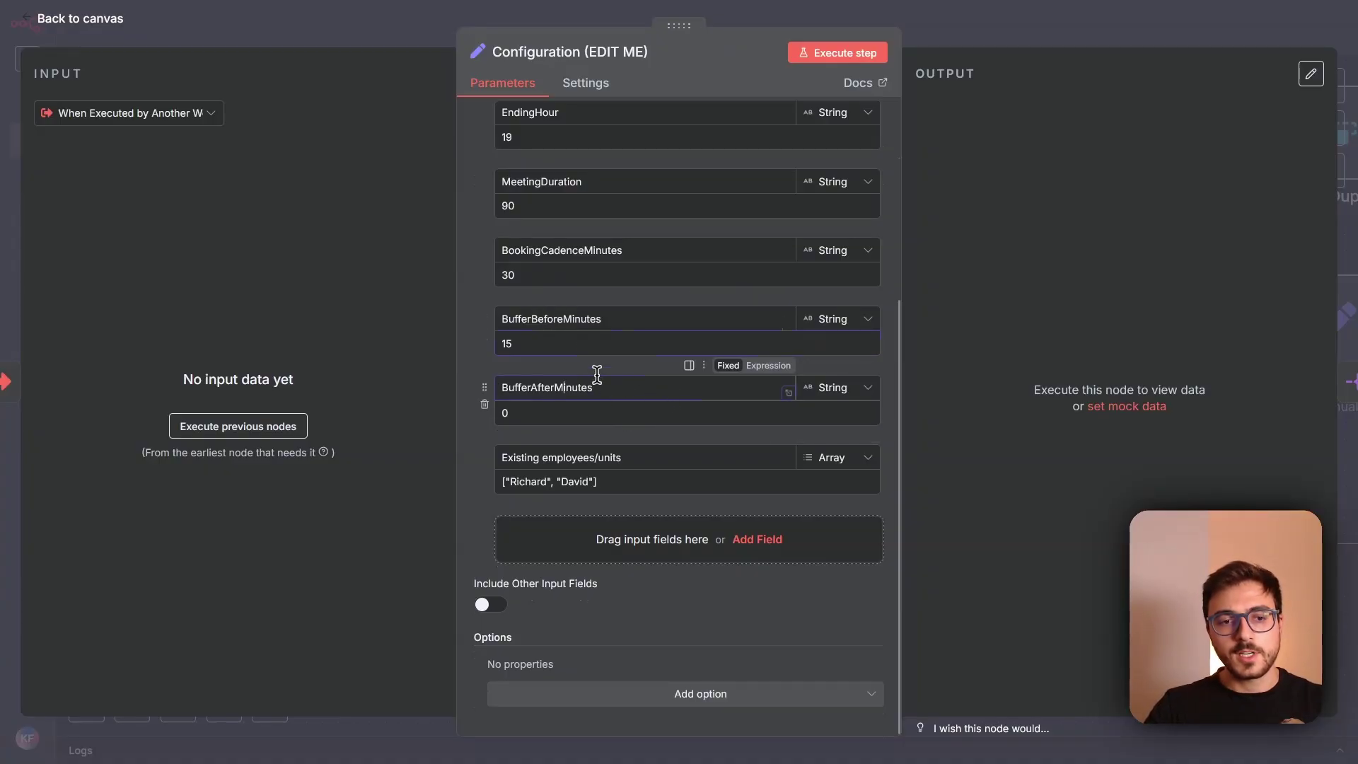
# - Examine the Existing employees/units field and its array of employee names, then return to the canvas
pyautogui.moveTo(509, 456); pyautogui.dragTo(598, 462)
pyautogui.click(643, 453)
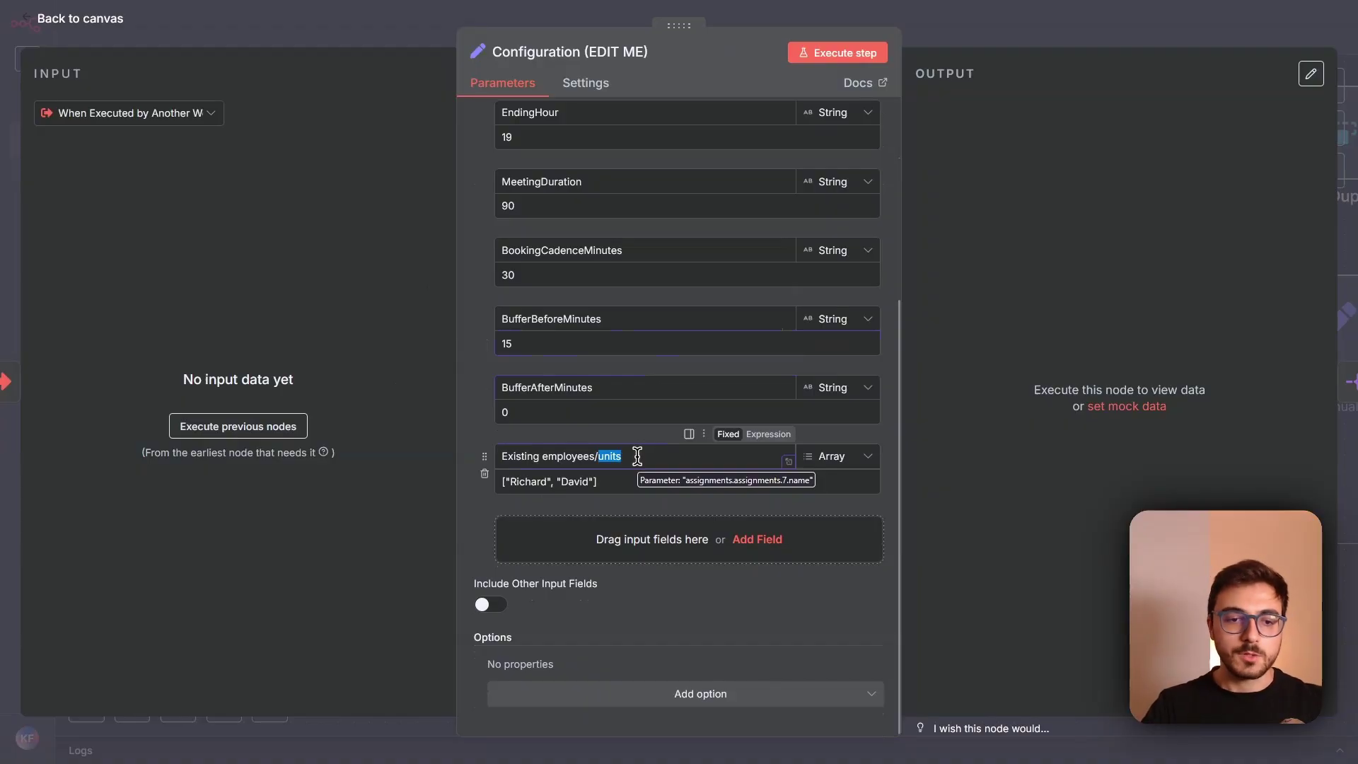
pyautogui.click(592, 456)
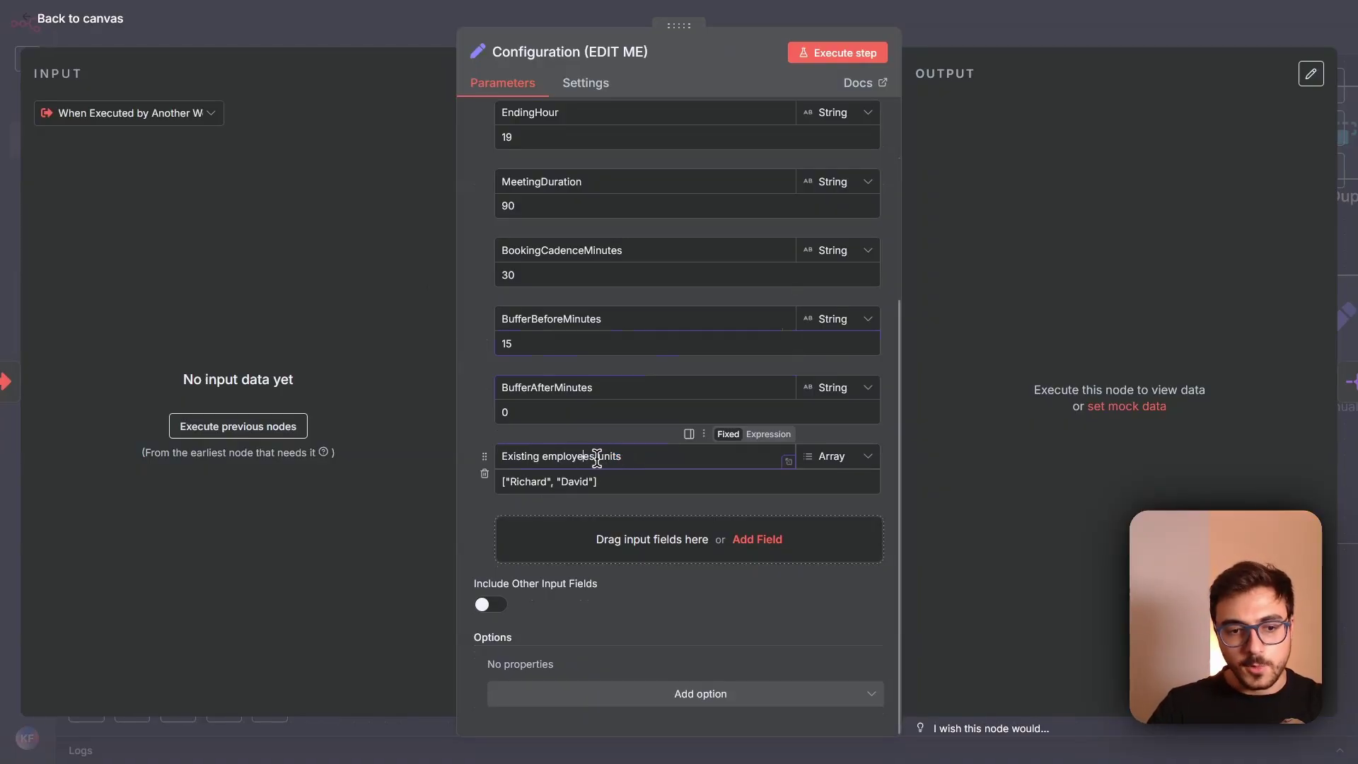
pyautogui.moveTo(597, 457); pyautogui.dragTo(541, 456)
pyautogui.click(592, 457)
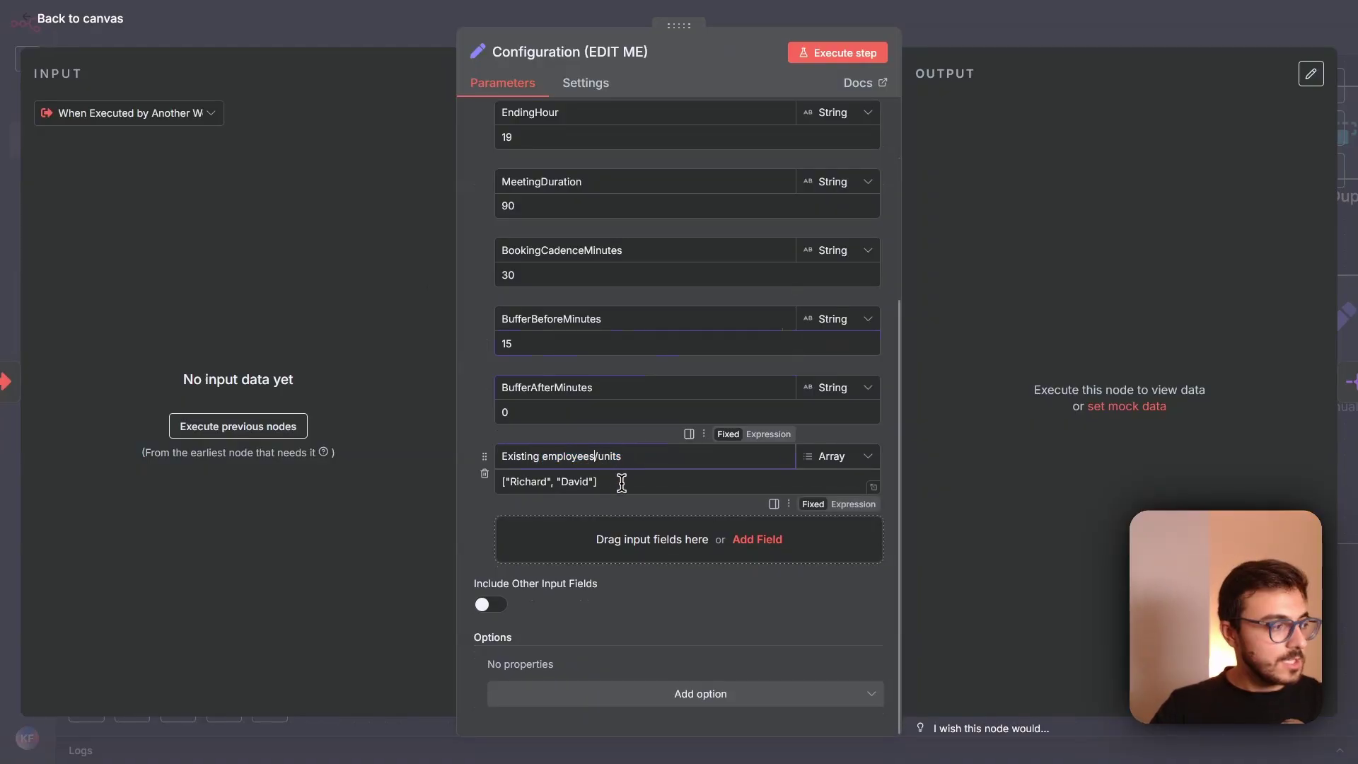
pyautogui.moveTo(621, 483); pyautogui.dragTo(481, 480)
pyautogui.click(711, 484)
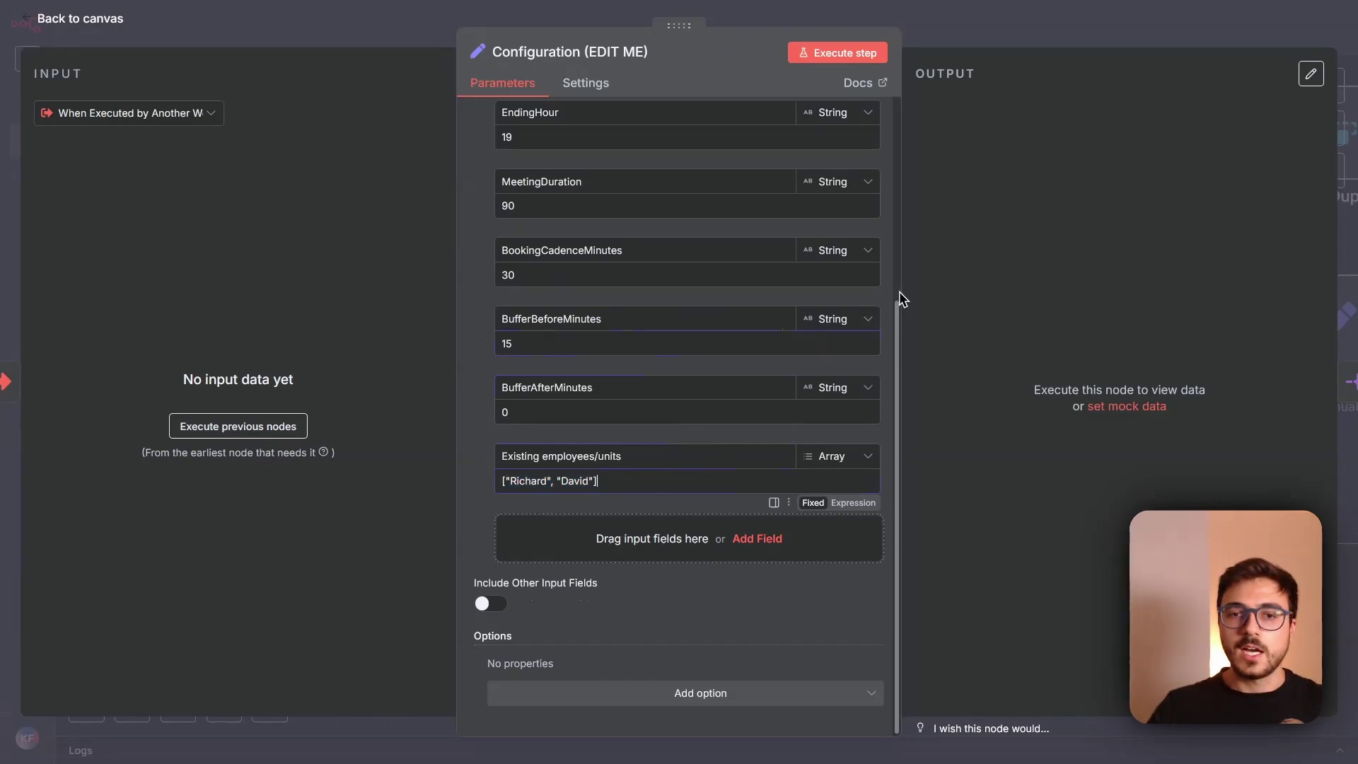
pyautogui.press('Escape')
# - Look over the Check Availability Tool flow from Loop Over Items through Get Appointments to the free-slot and merge branches
pyautogui.scroll(-5, 652, 388)
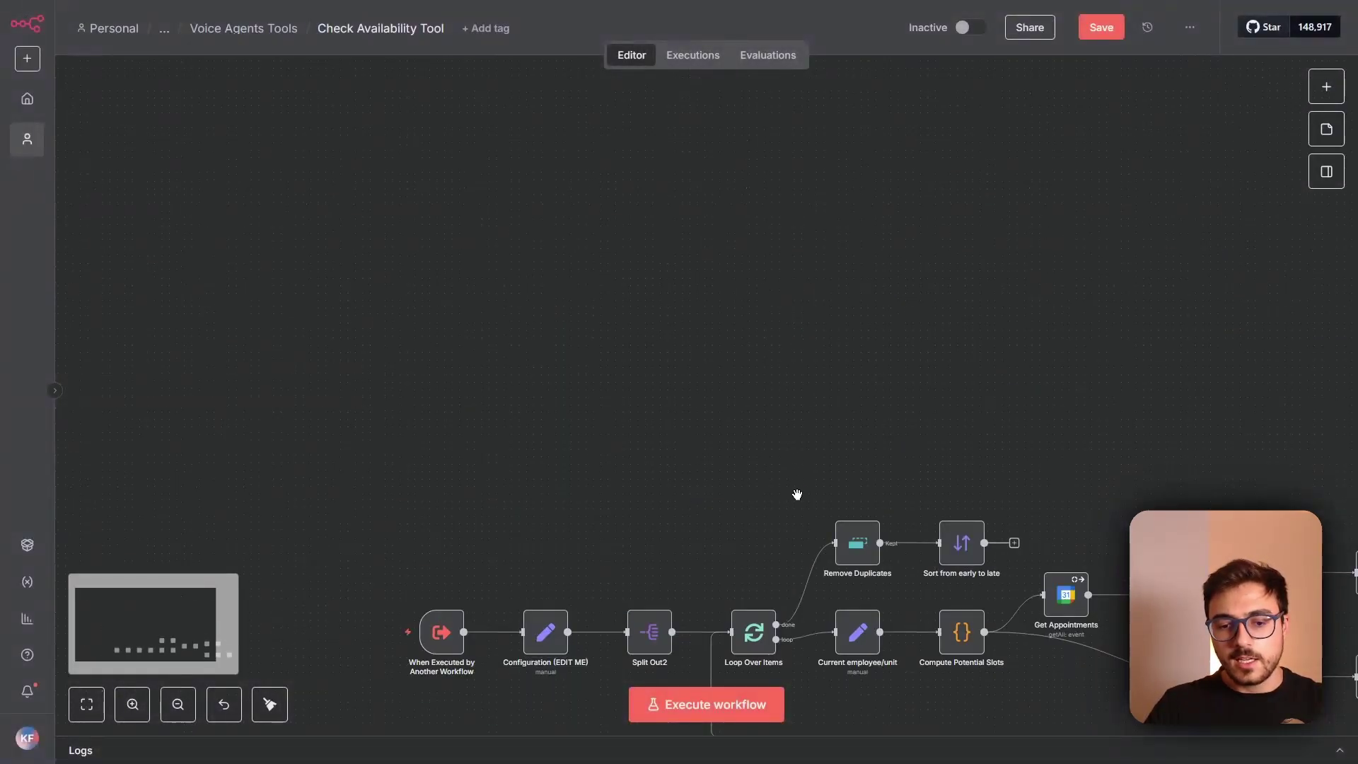
pyautogui.scroll(4, 764, 544)
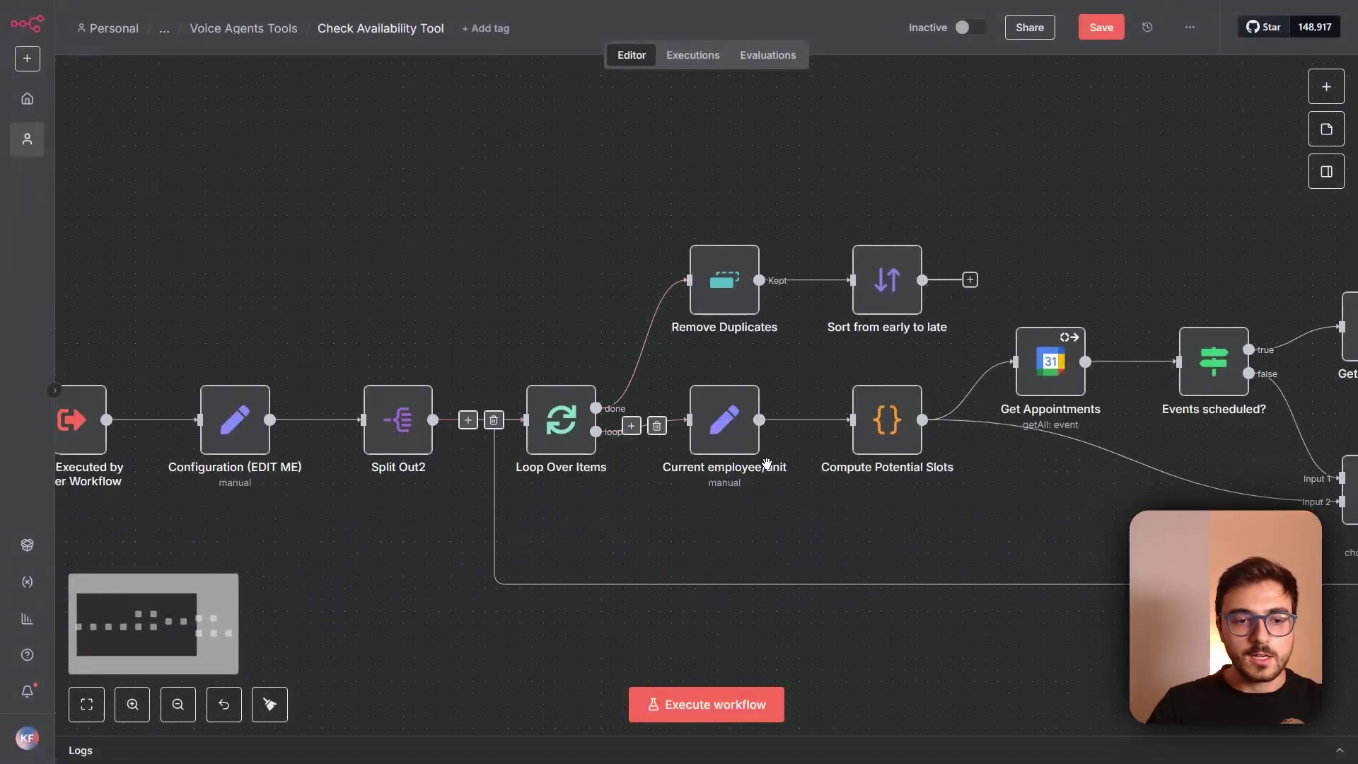
pyautogui.hscroll(5, 813, 634)
pyautogui.hscroll(1, 752, 632)
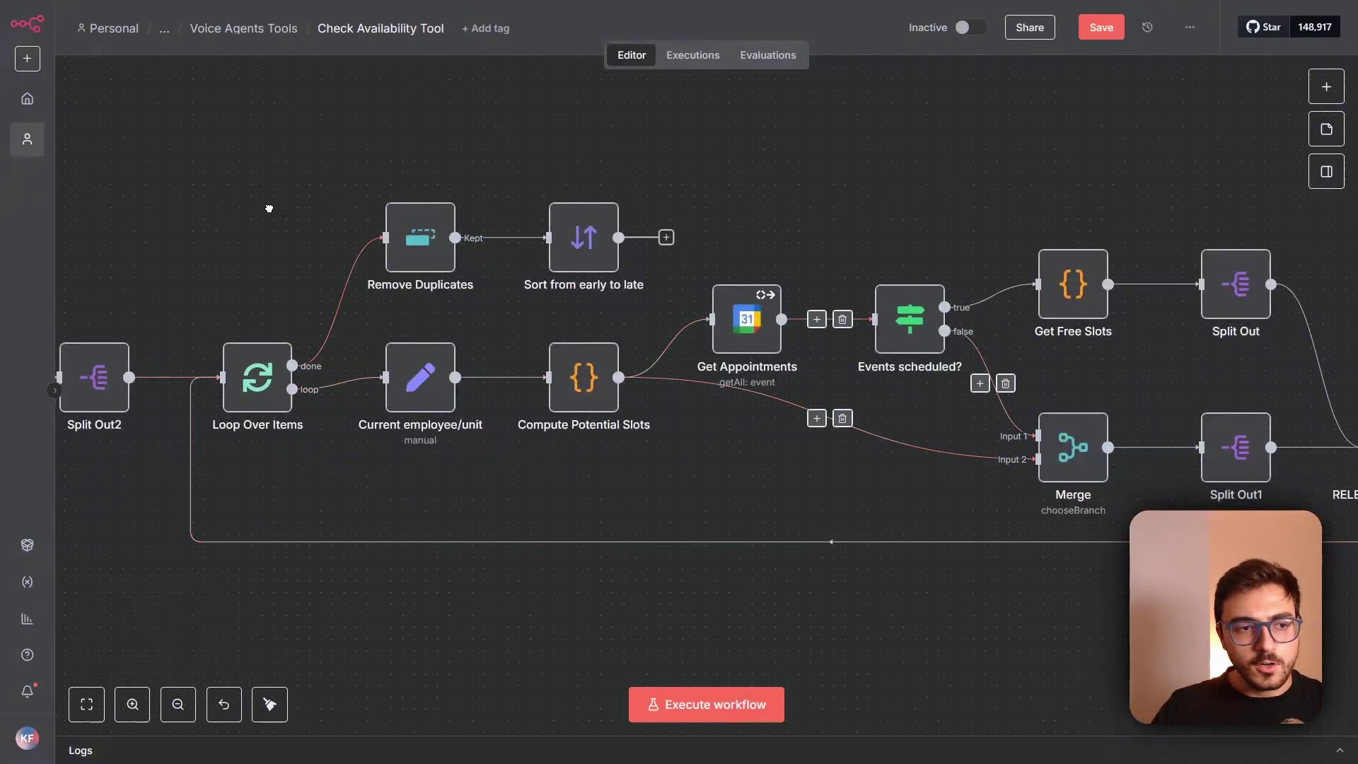
pyautogui.moveTo(269, 210); pyautogui.dragTo(758, 169)
pyautogui.moveTo(571, 210); pyautogui.dragTo(57, 221)
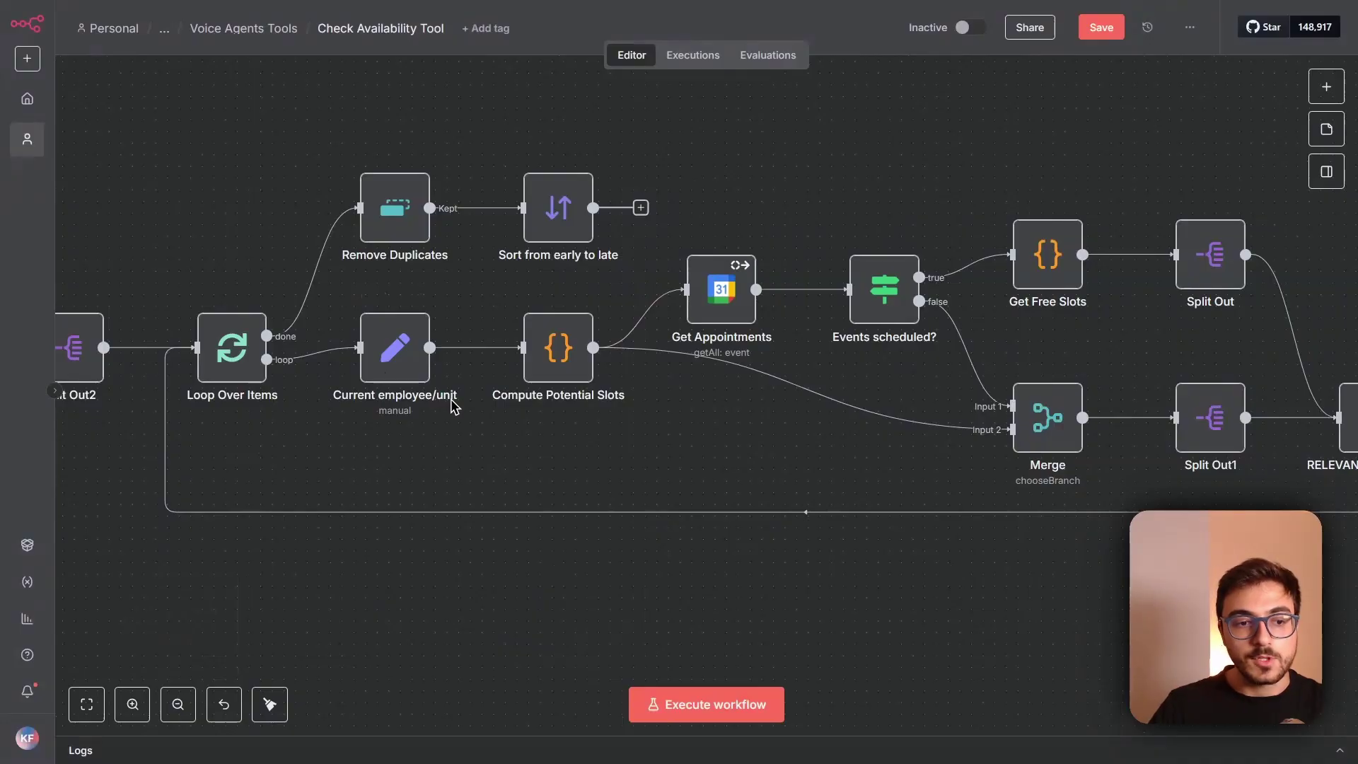
pyautogui.hscroll(5, 709, 446)
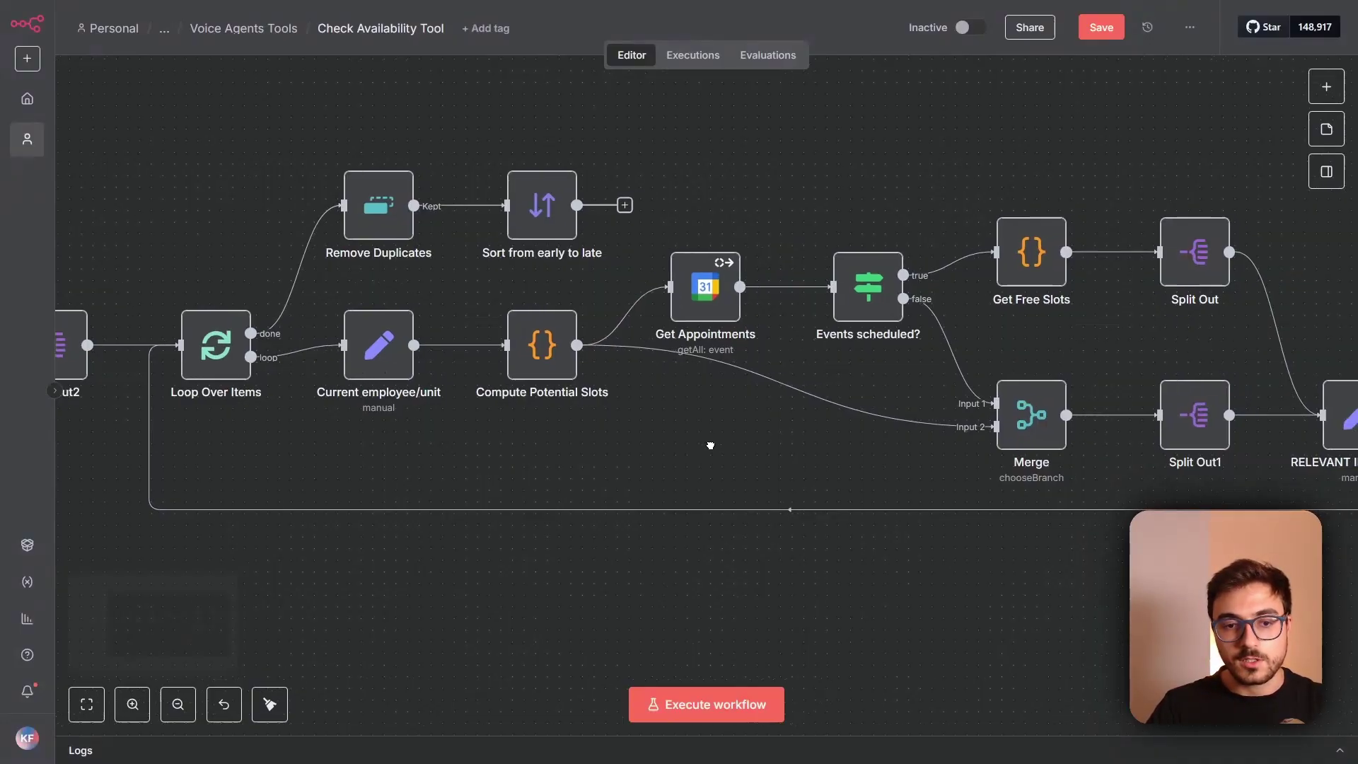
# - Trace the batch loop through RELEVANT INFO - Batch to the Remove Duplicates and Sort branch, then save the Check Availability Tool workflow
pyautogui.hscroll(4, 527, 324)
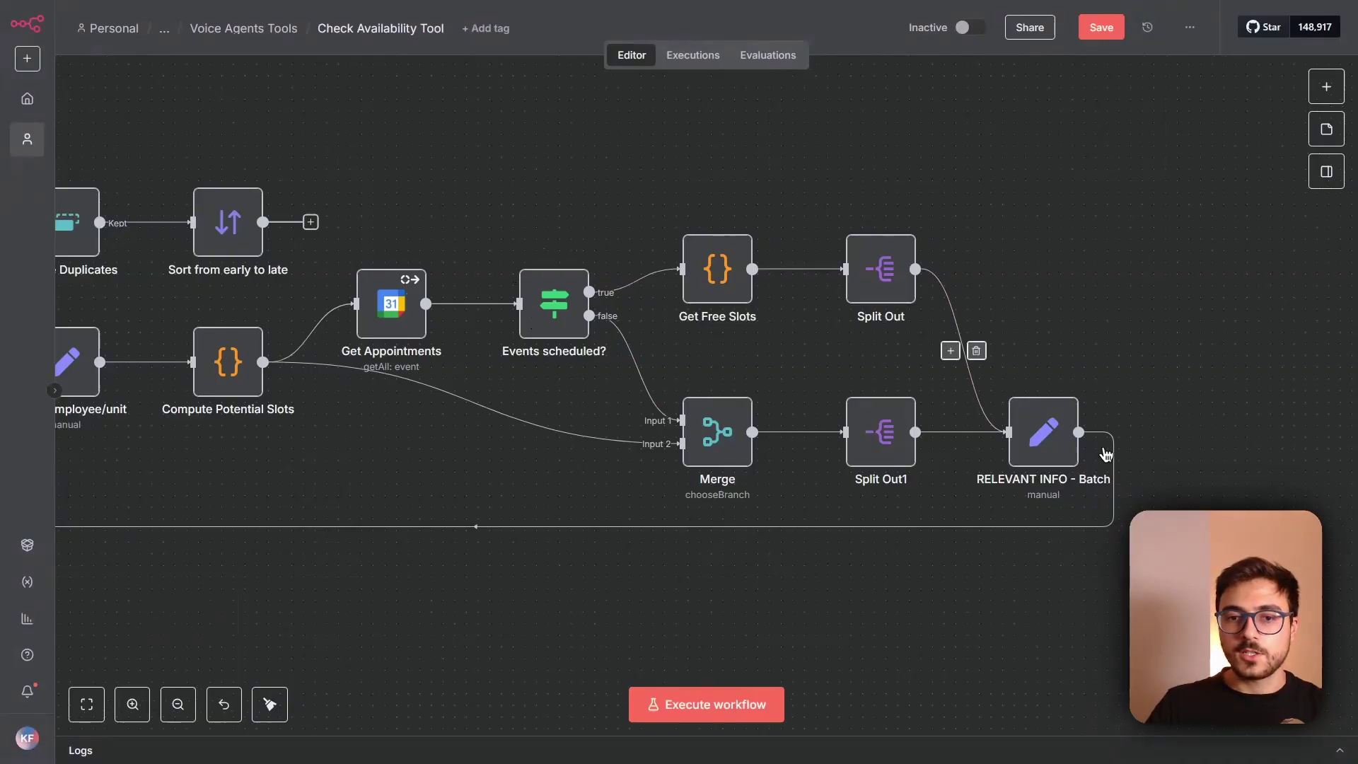
pyautogui.moveTo(515, 164); pyautogui.dragTo(915, 172)
pyautogui.scroll(-2, 976, 190)
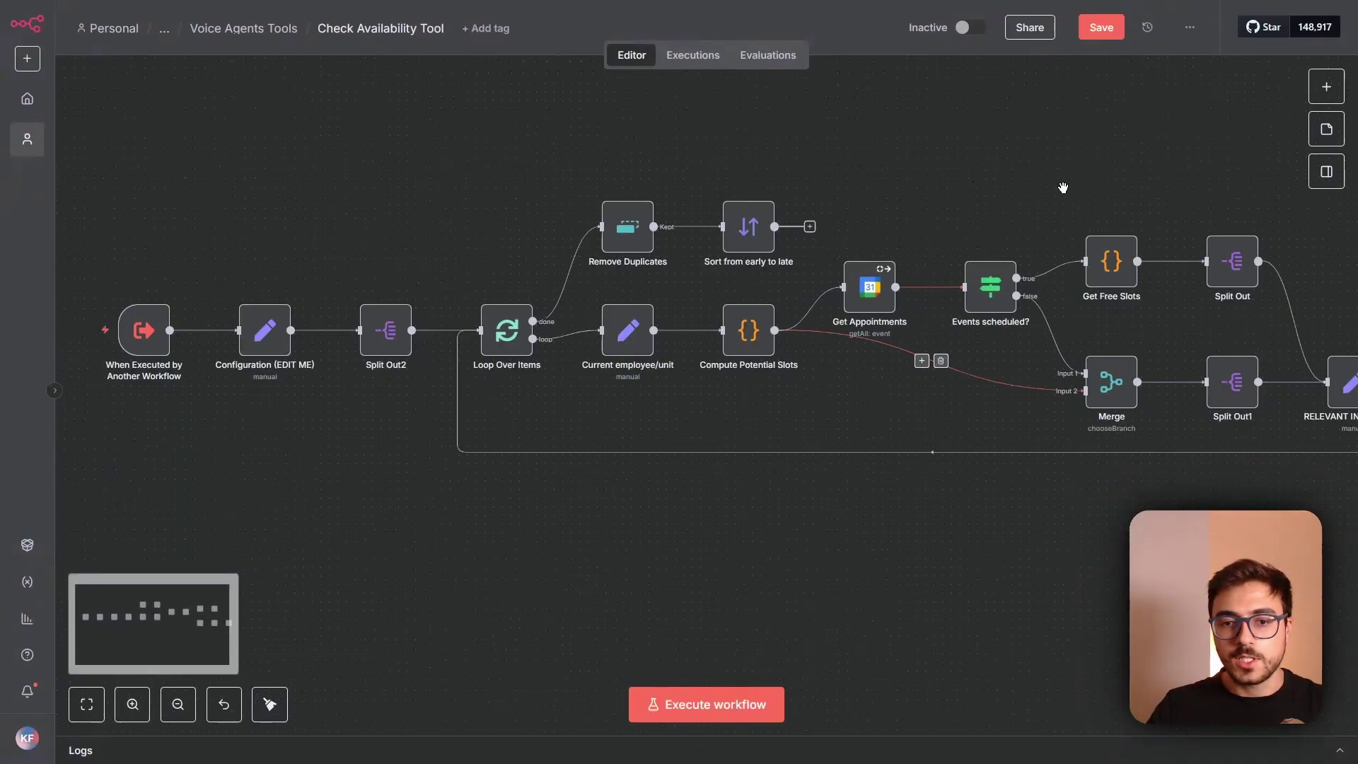
pyautogui.moveTo(1061, 186); pyautogui.dragTo(877, 187)
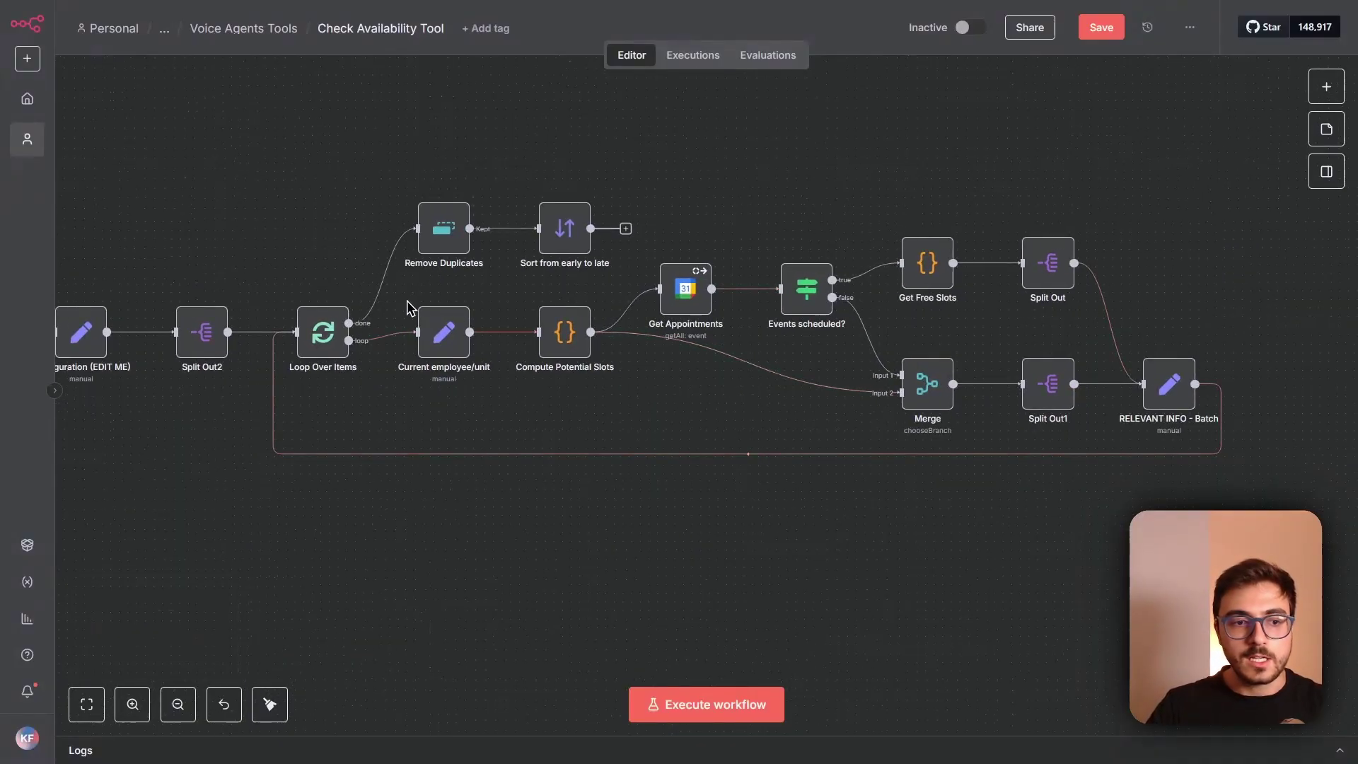
pyautogui.scroll(2, 667, 421)
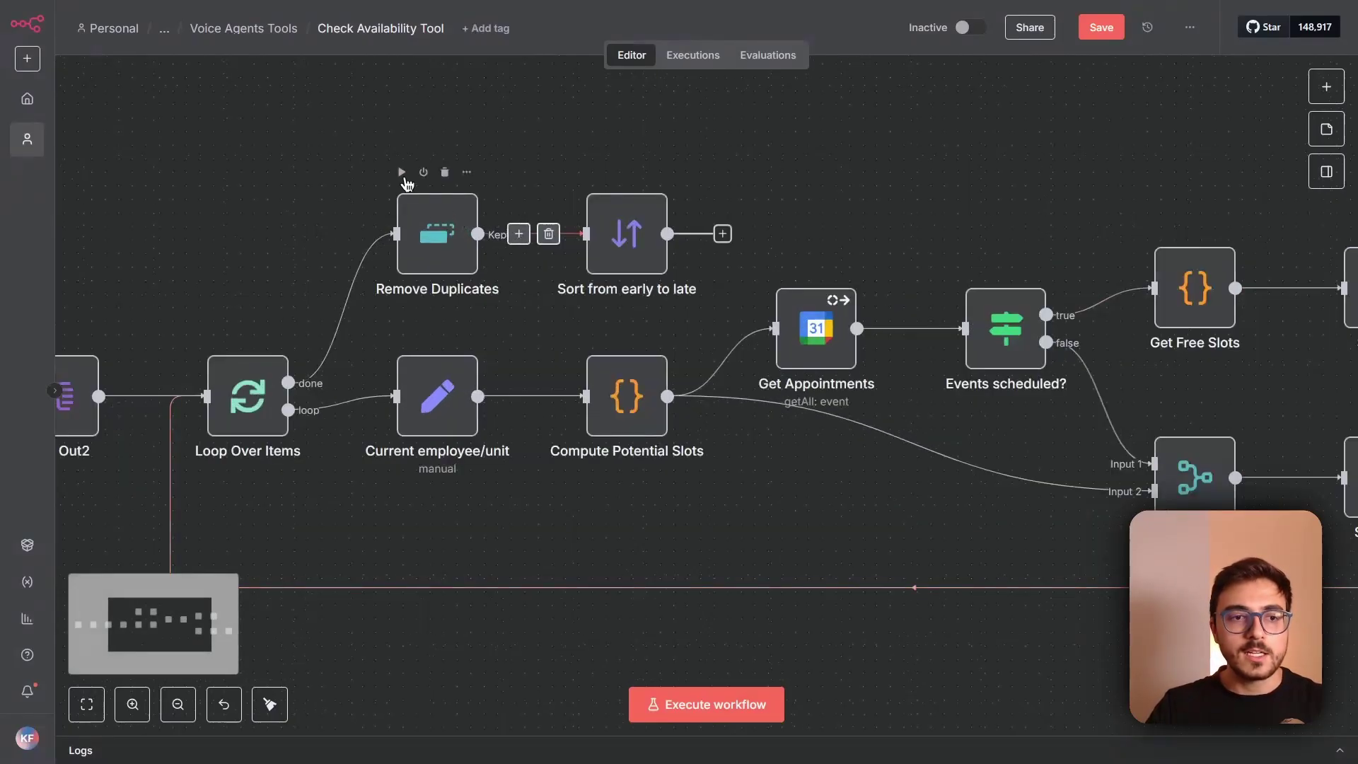
pyautogui.moveTo(355, 141); pyautogui.dragTo(454, 189)
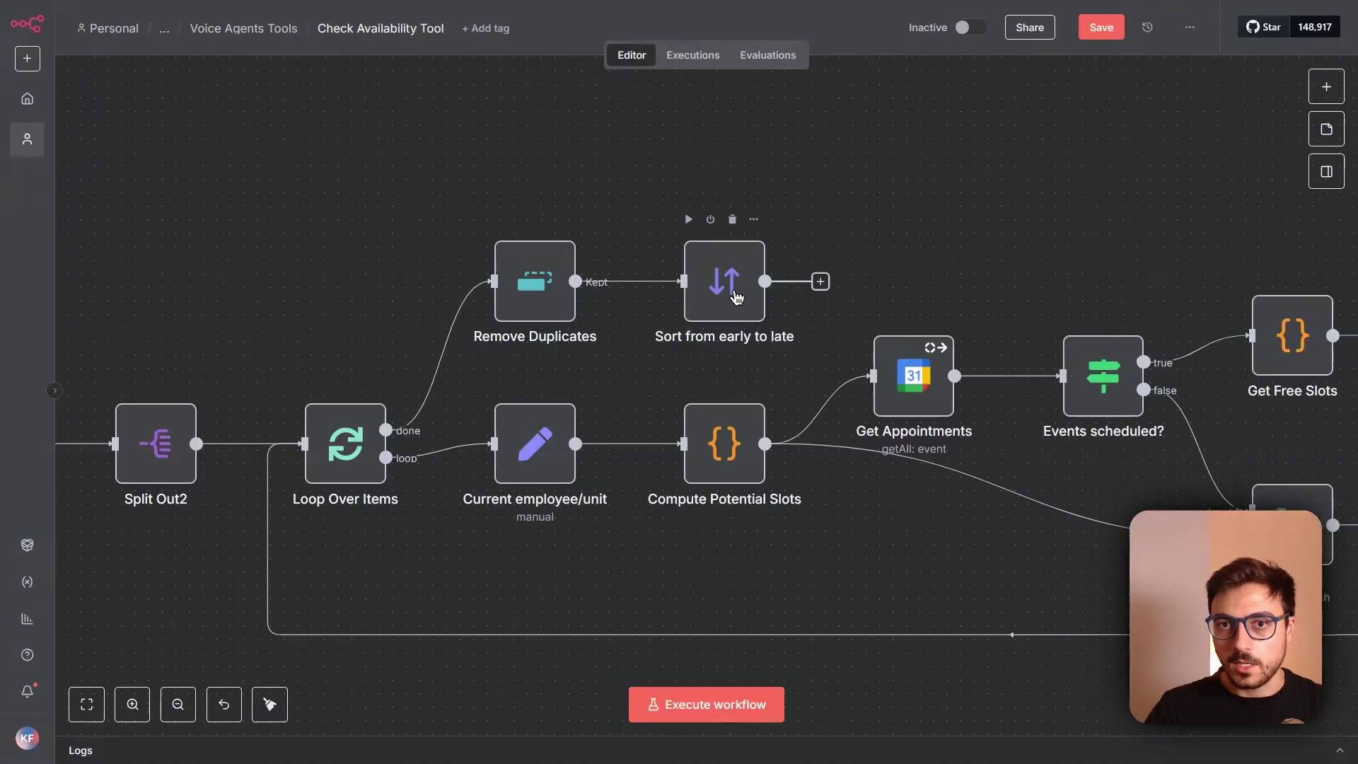
pyautogui.click(1115, 37)
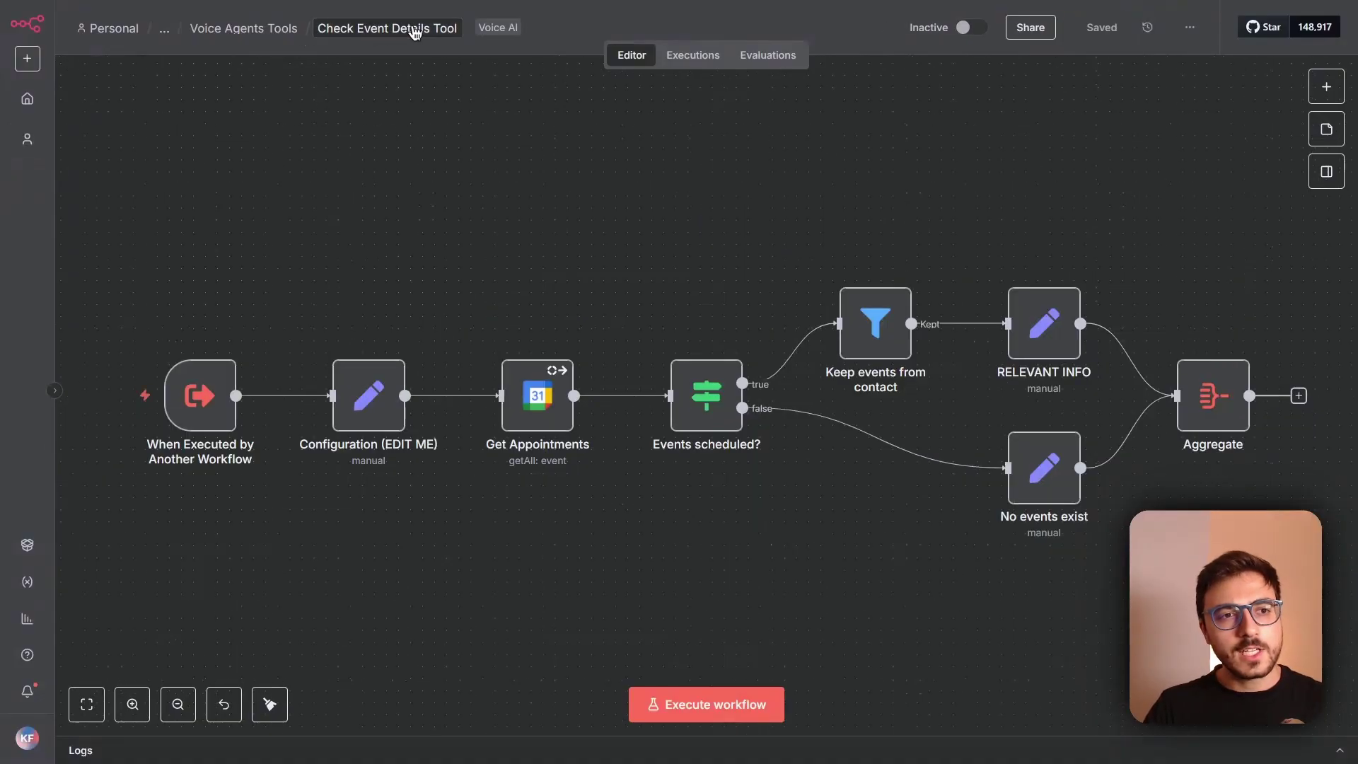
# - Look over the Check Event Details Tool flow from its trigger through Get Appointments to the Events scheduled? branches
pyautogui.scroll(3, 229, 312)
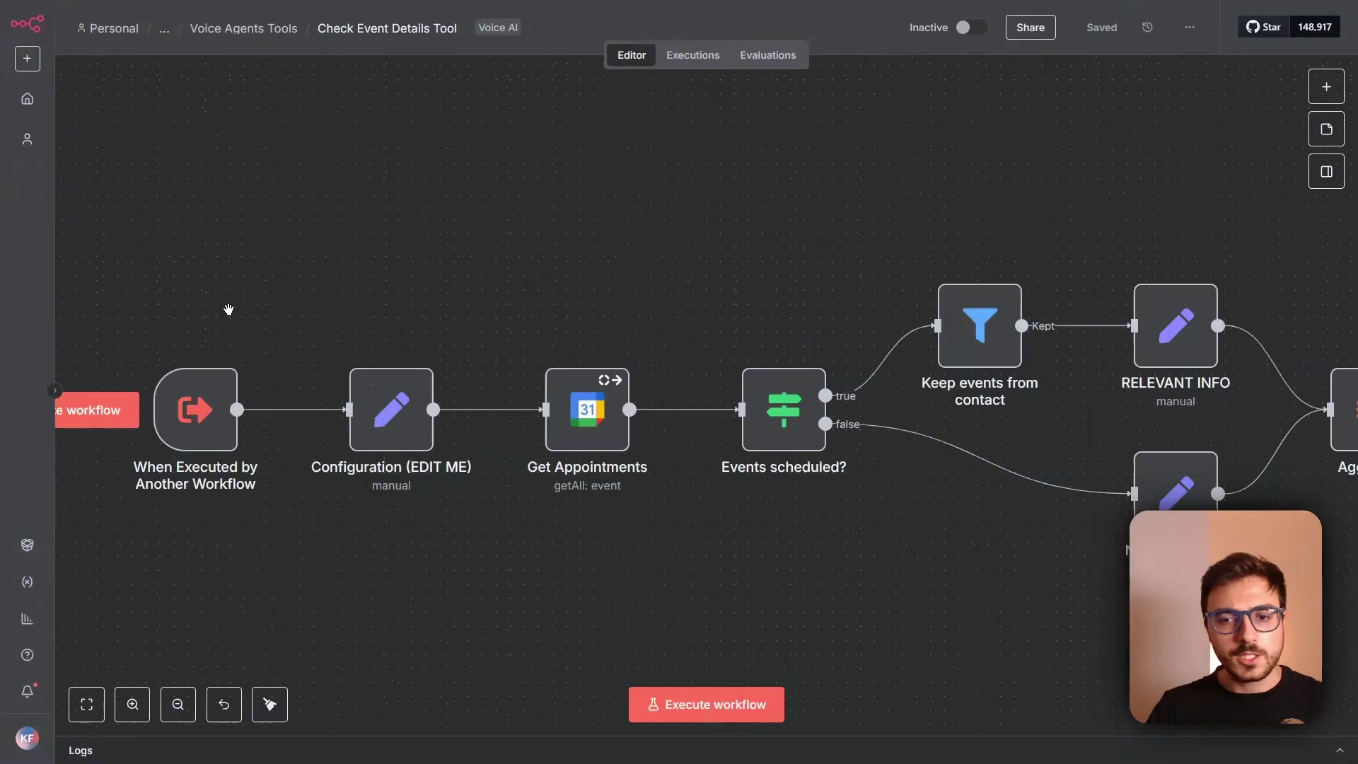
pyautogui.scroll(-3, 416, 275)
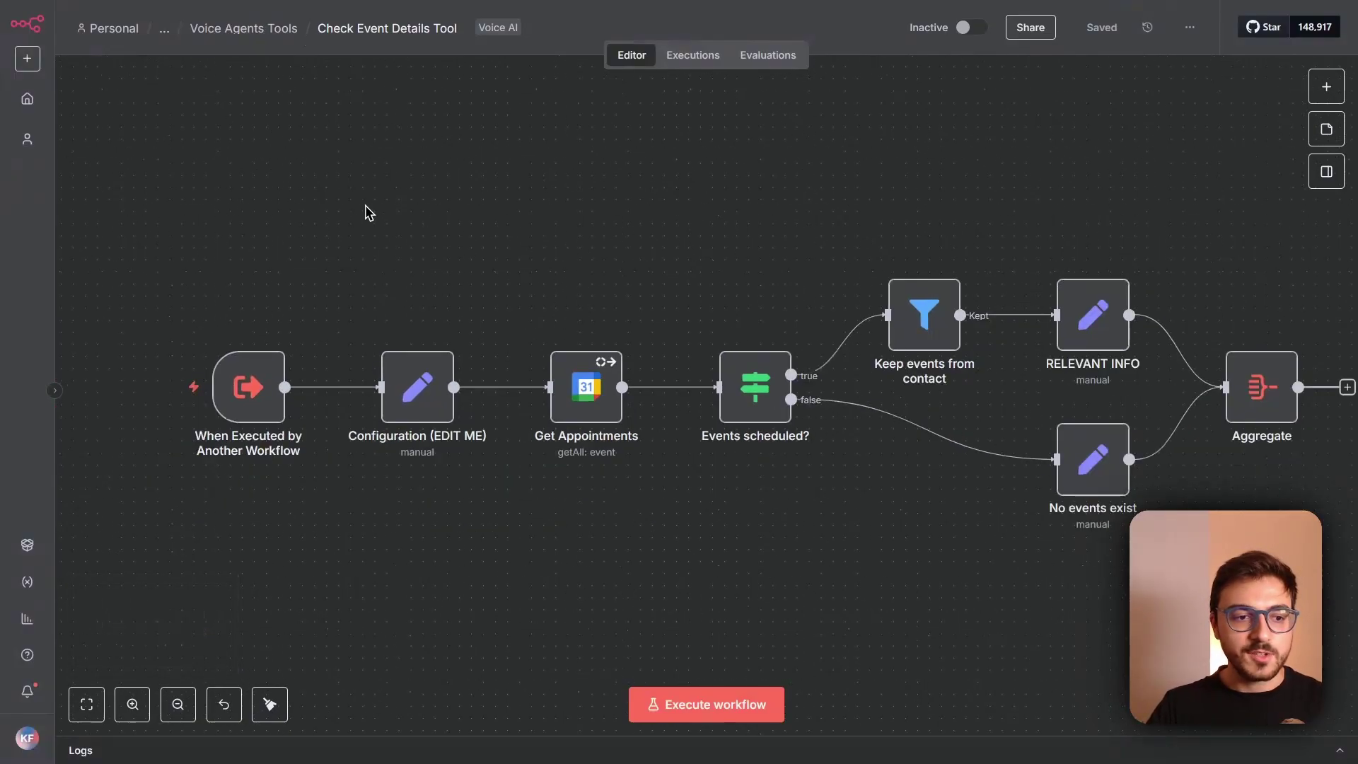
pyautogui.scroll(3, 255, 297)
pyautogui.scroll(-3, 324, 288)
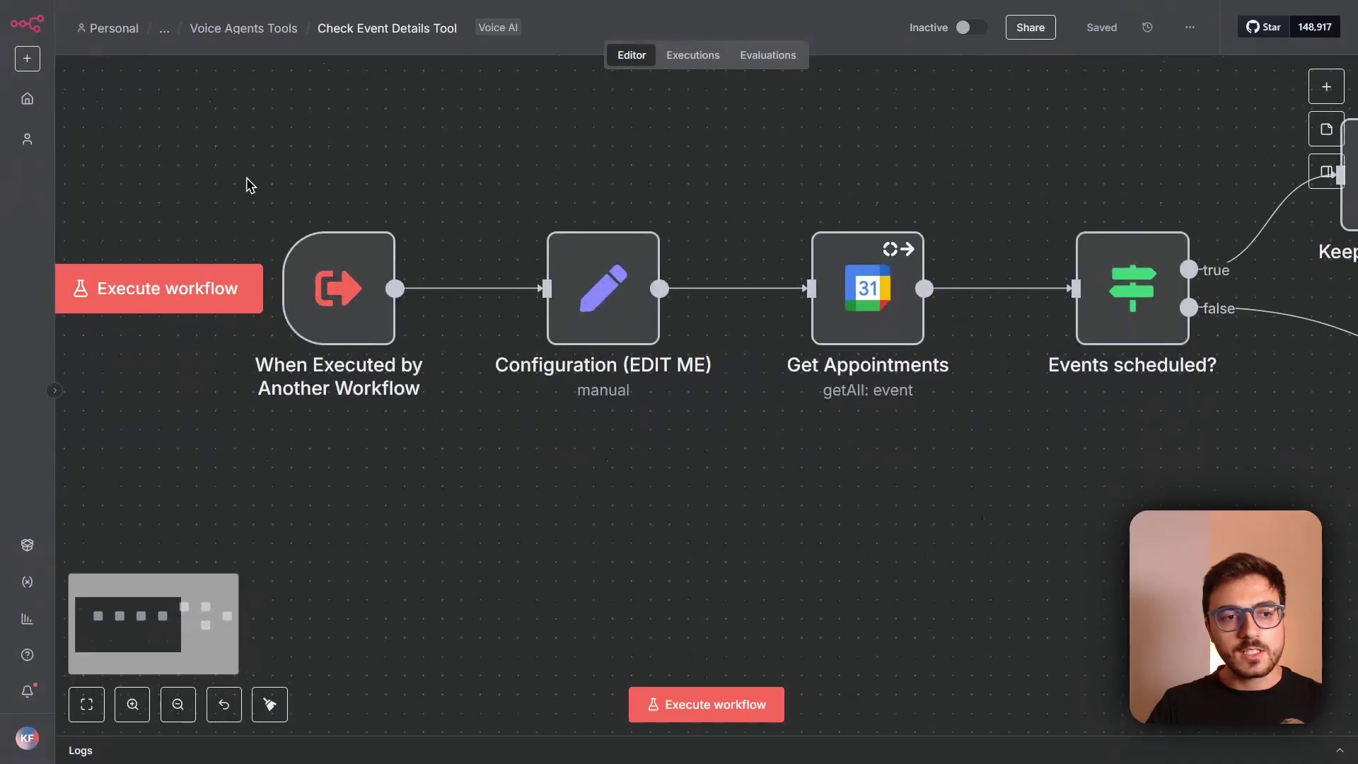
pyautogui.moveTo(933, 500); pyautogui.dragTo(545, 497)
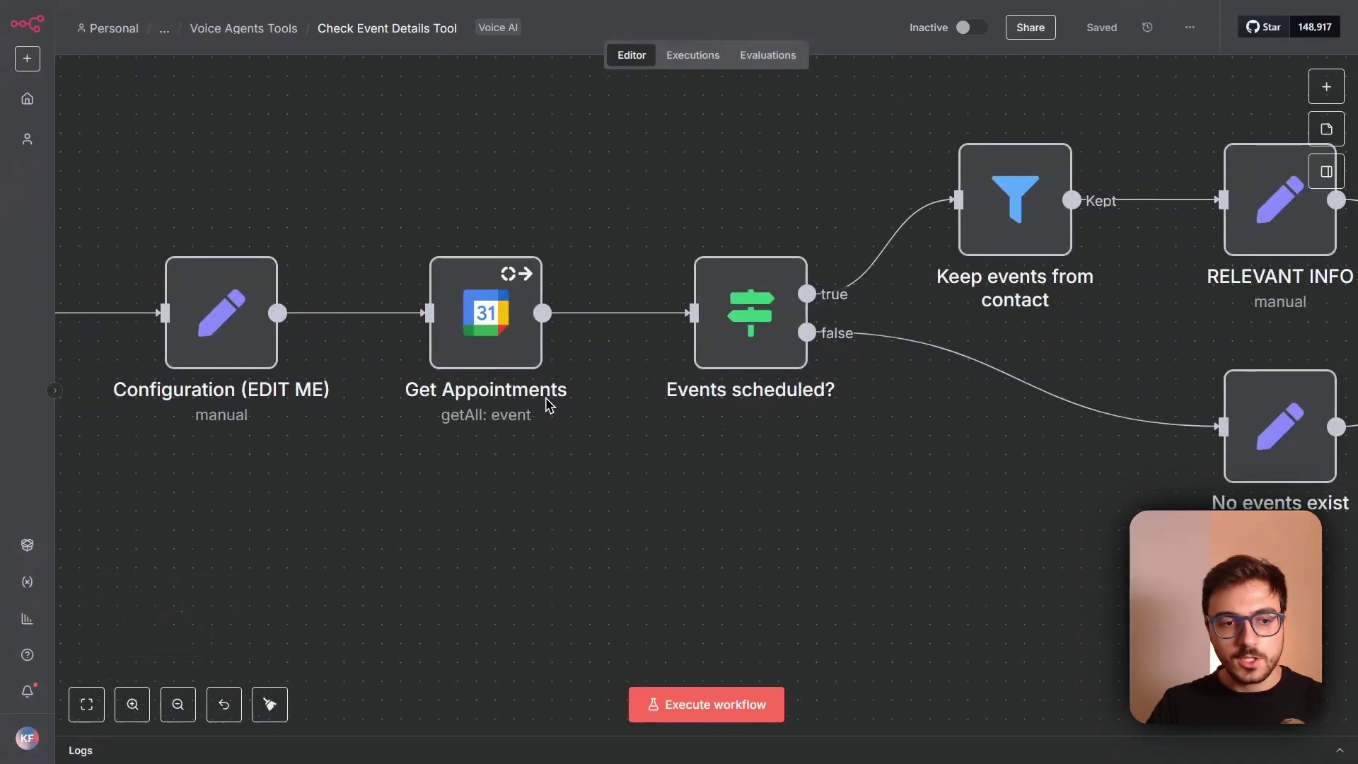
# - Examine the client_phone field in the JSON example of the Check Event Details Tool's trigger, then return to the canvas
pyautogui.hscroll(-5, 446, 540)
pyautogui.doubleClick(592, 257)
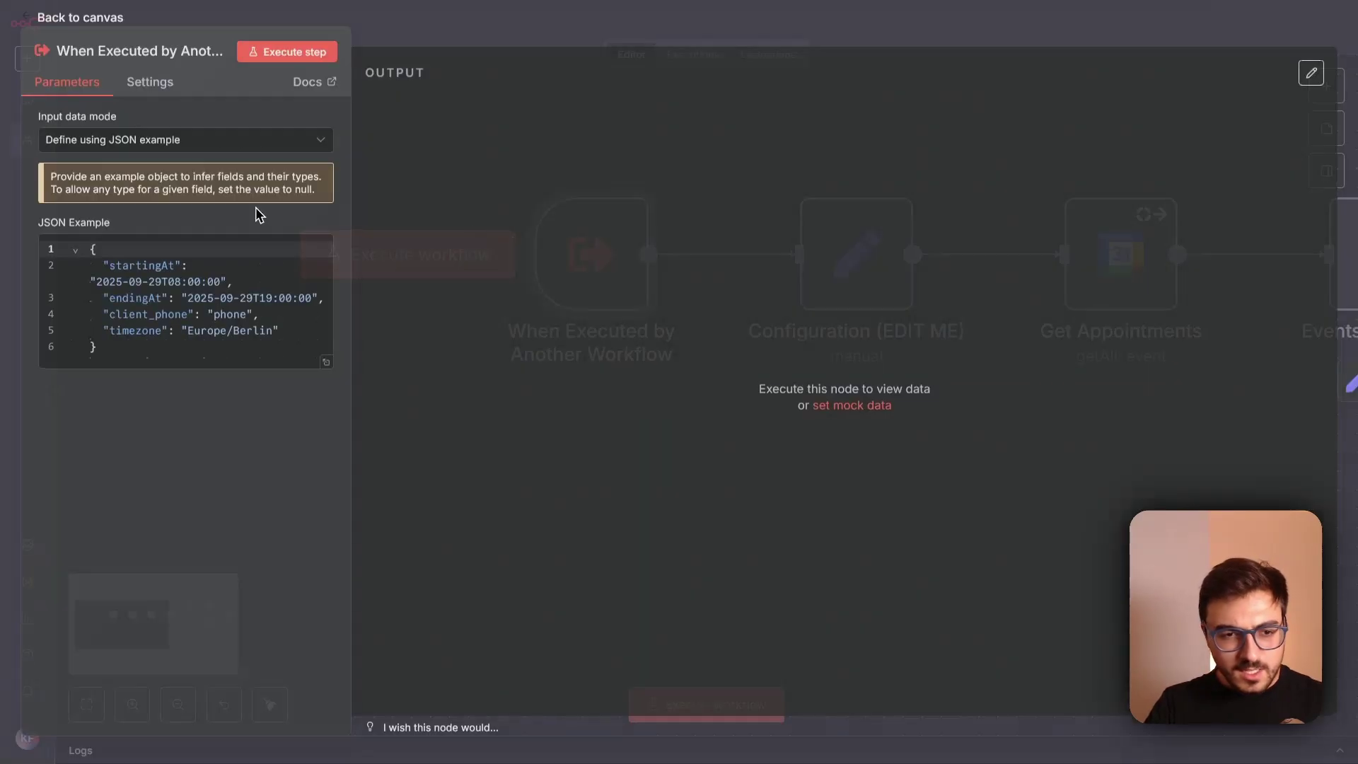
pyautogui.moveTo(110, 316); pyautogui.dragTo(186, 314)
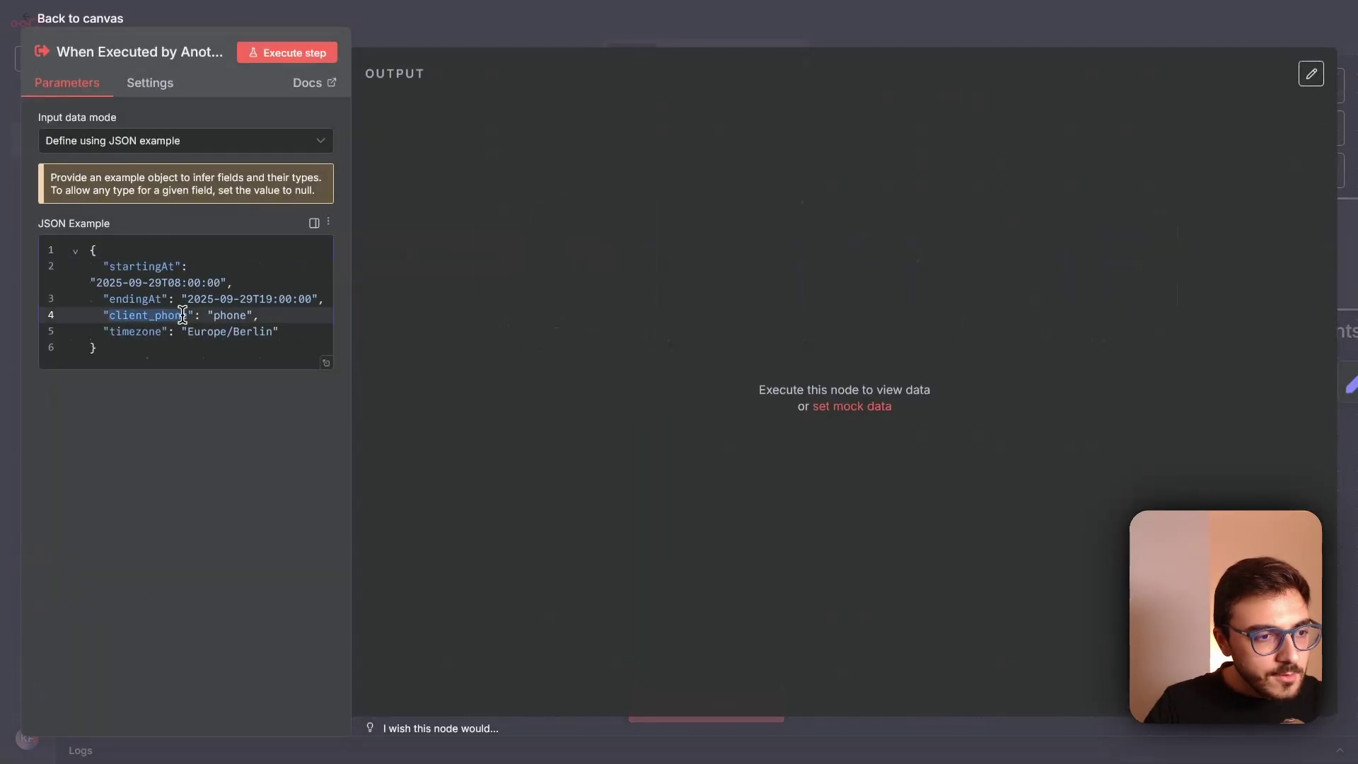
pyautogui.click(732, 40)
# - Inspect the condition of the Keep events from contact filter on the true branch of Events scheduled?, then close the node
pyautogui.hscroll(10, 804, 479)
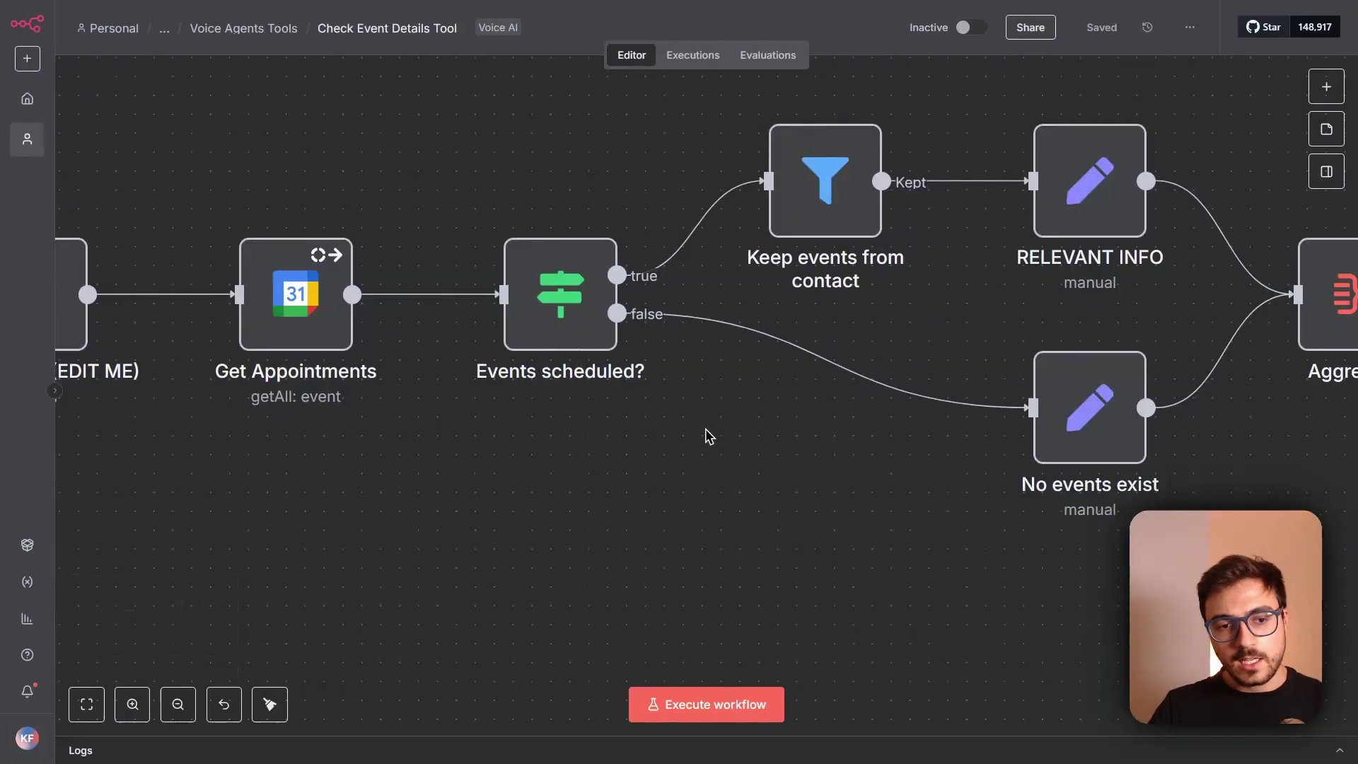
pyautogui.hscroll(3, 707, 435)
pyautogui.scroll(1, 707, 435)
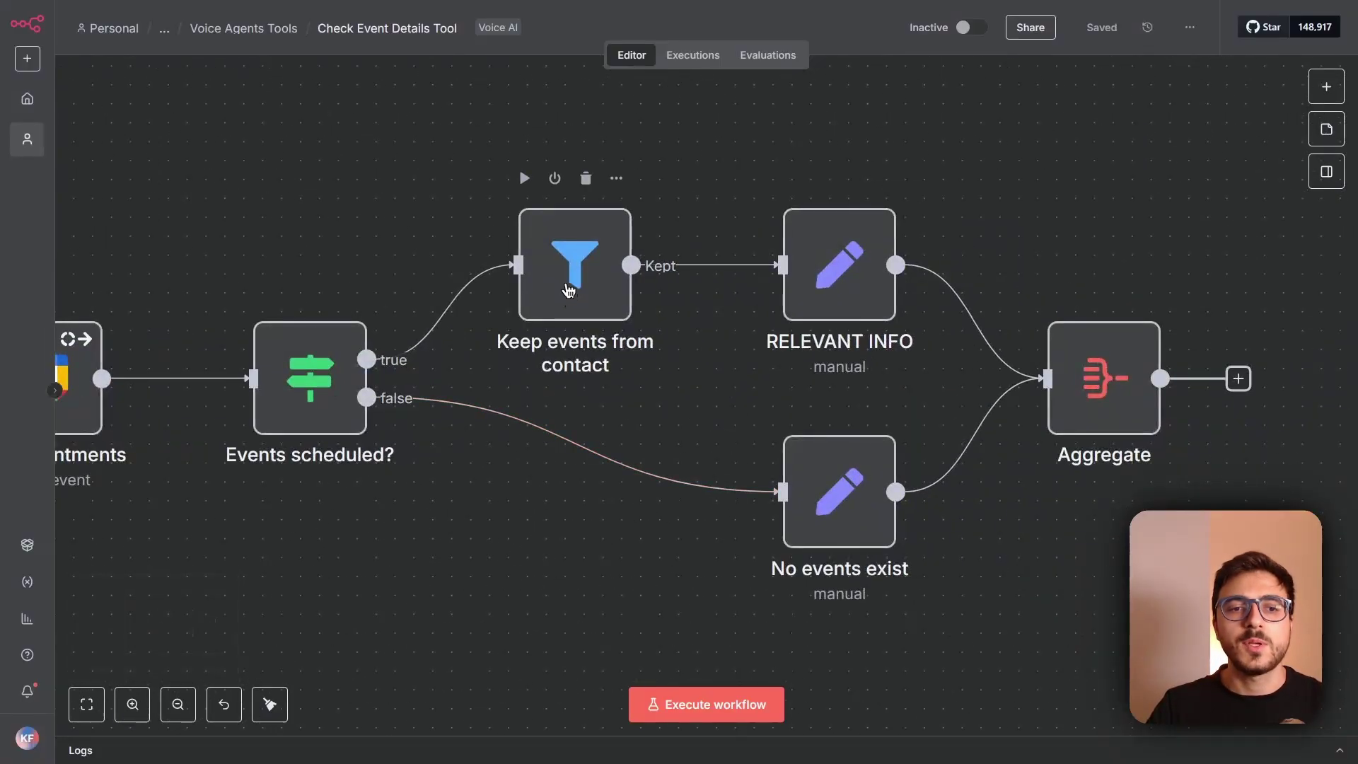
pyautogui.doubleClick(568, 288)
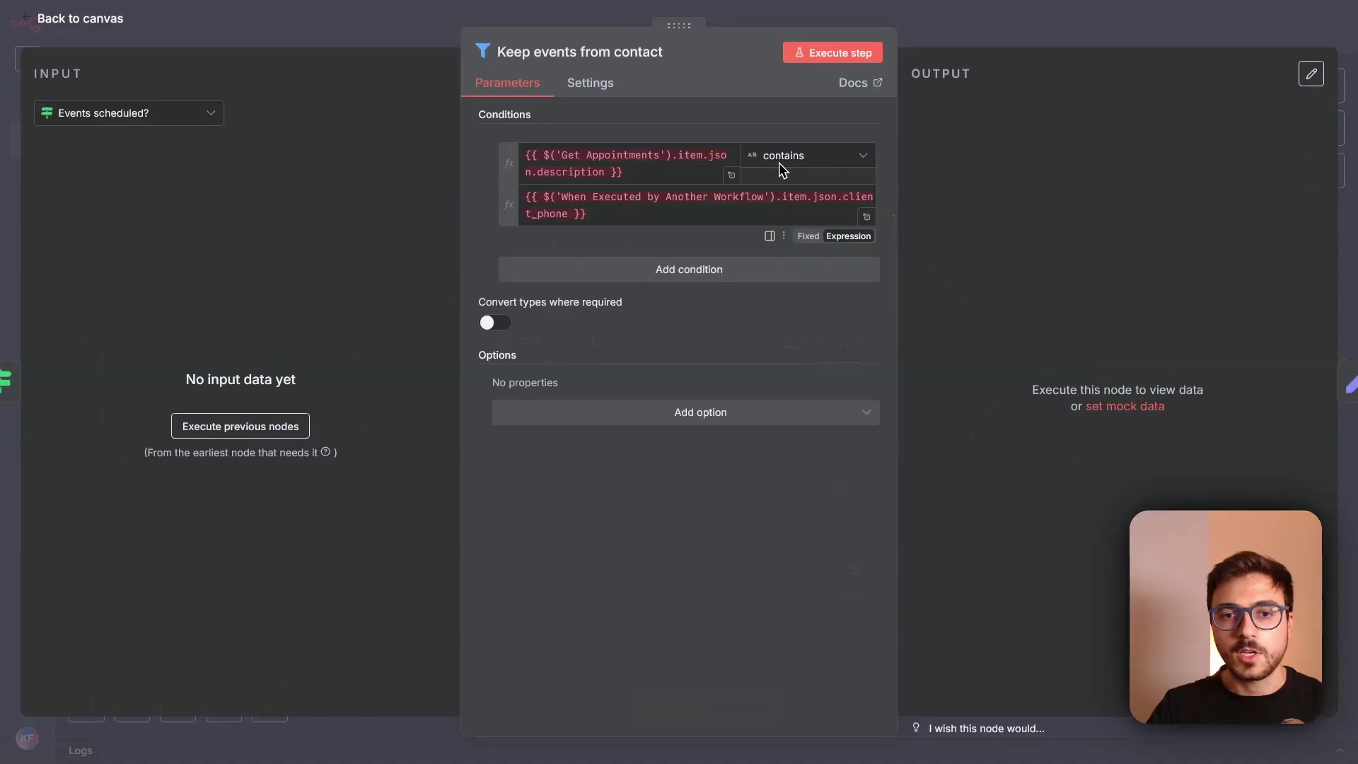
pyautogui.press('Escape')
# - Recheck the client_phone entry in the trigger's JSON example against the contact filter, then return to the canvas
pyautogui.scroll(-3, 633, 189)
pyautogui.hscroll(-4, 424, 283)
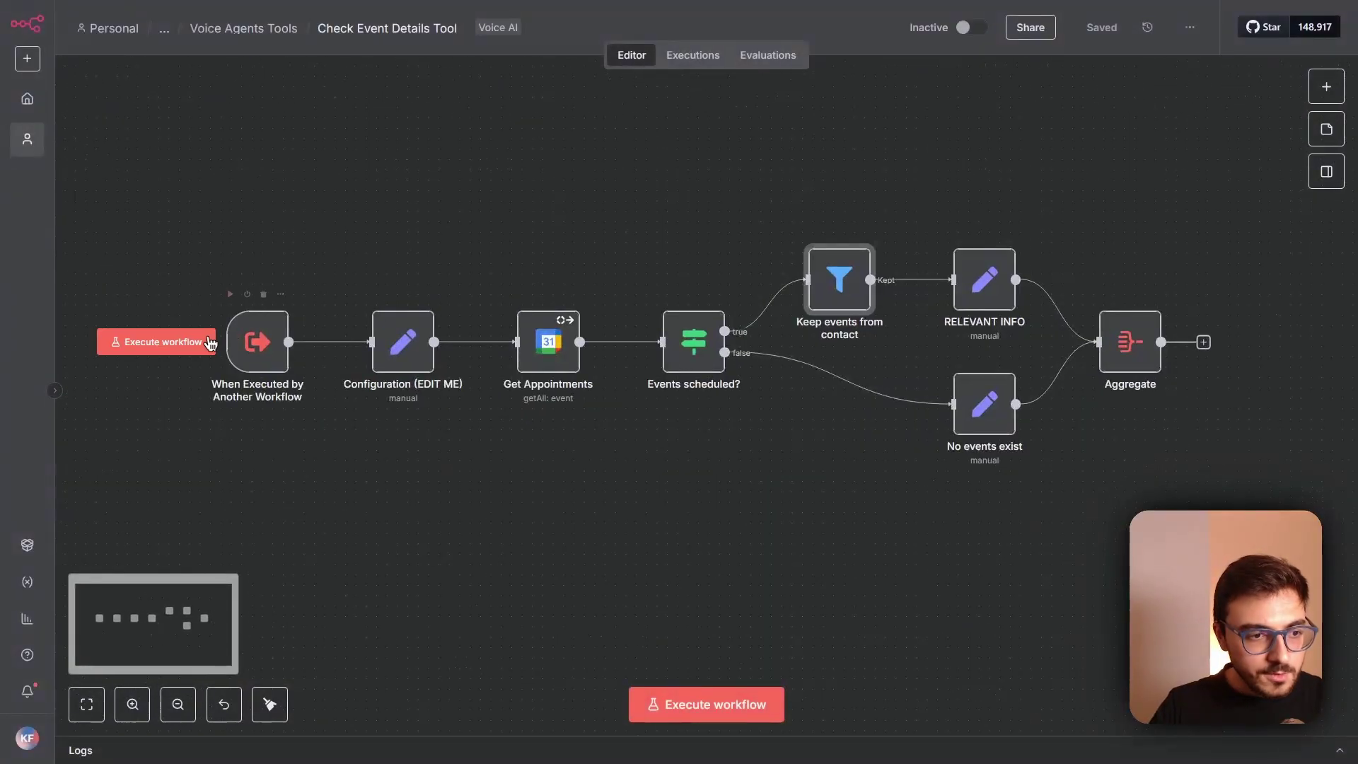
pyautogui.doubleClick(257, 342)
pyautogui.doubleClick(170, 313)
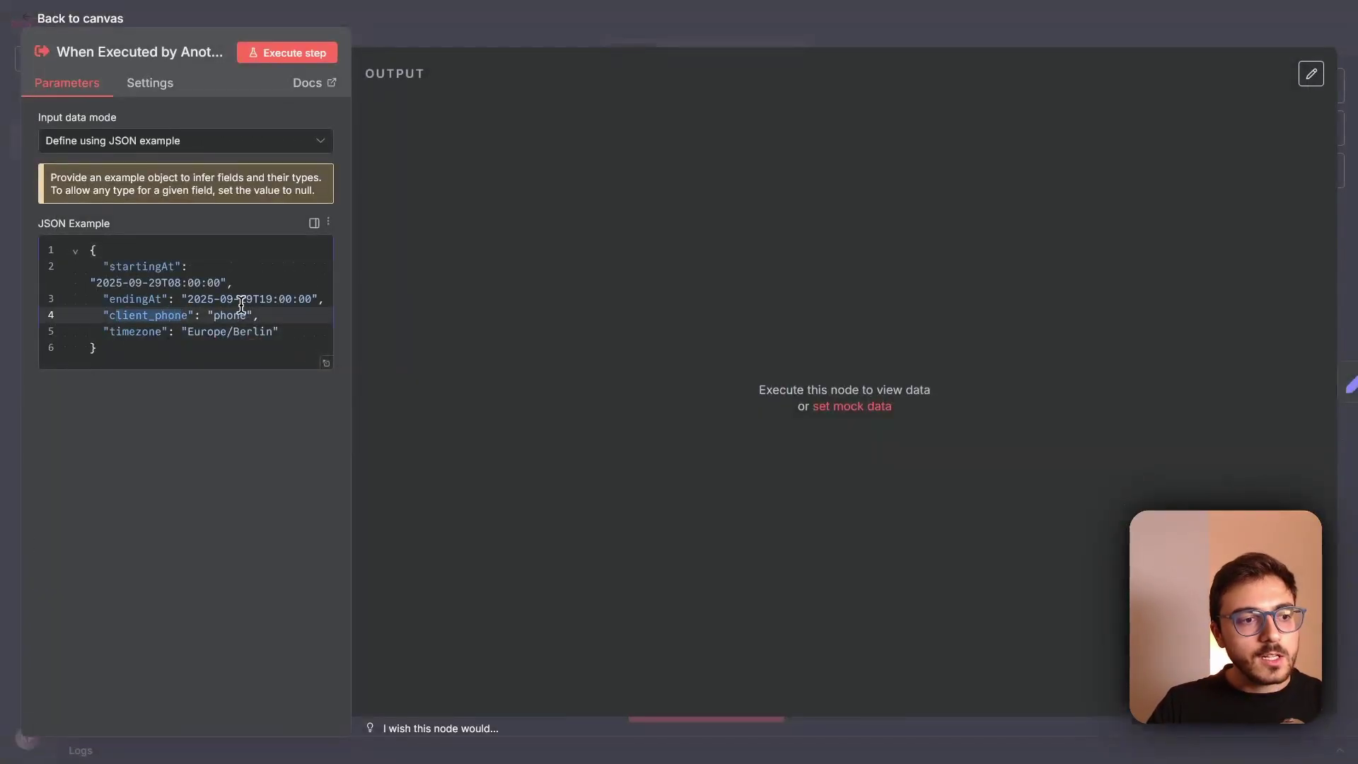
pyautogui.click(706, 24)
# - Check the error field and its message in the No events exist node, then close the node
pyautogui.scroll(2, 891, 203)
pyautogui.hscroll(1, 655, 248)
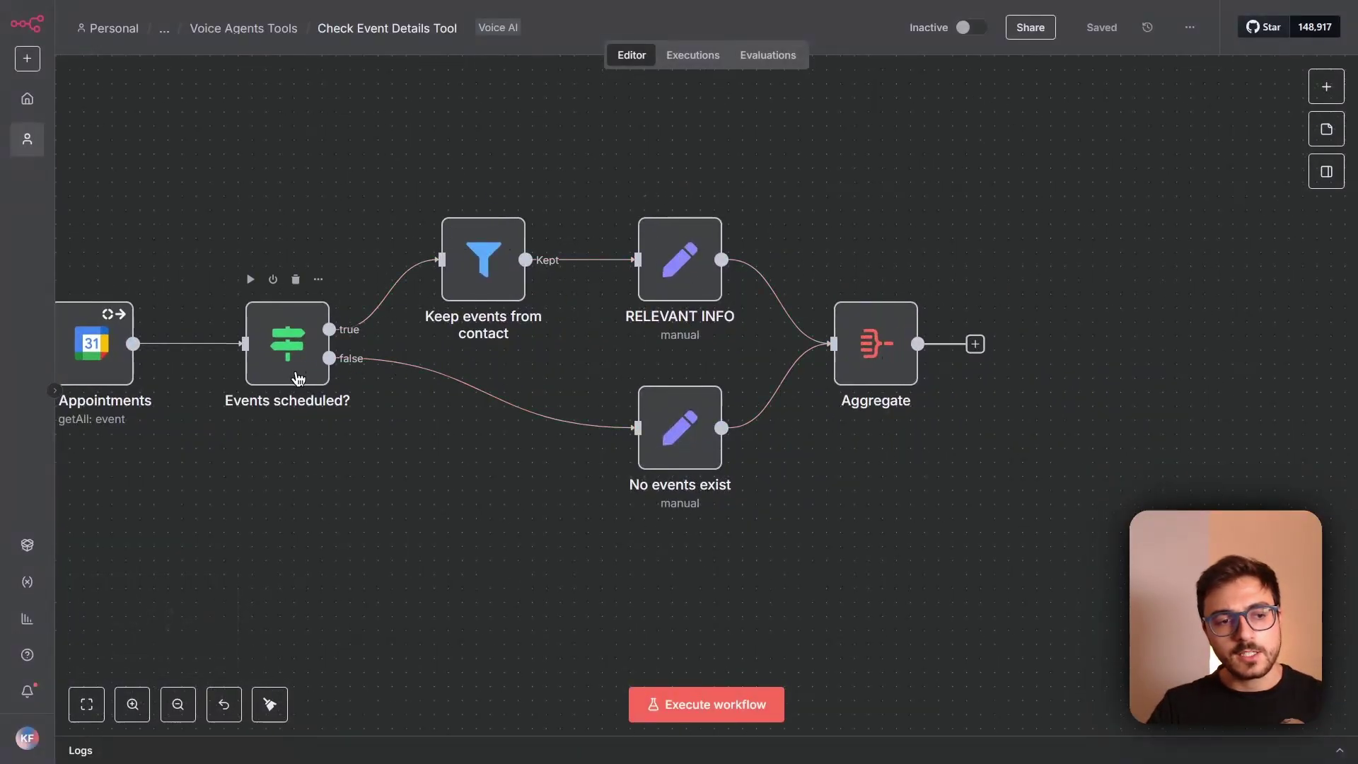
pyautogui.doubleClick(668, 424)
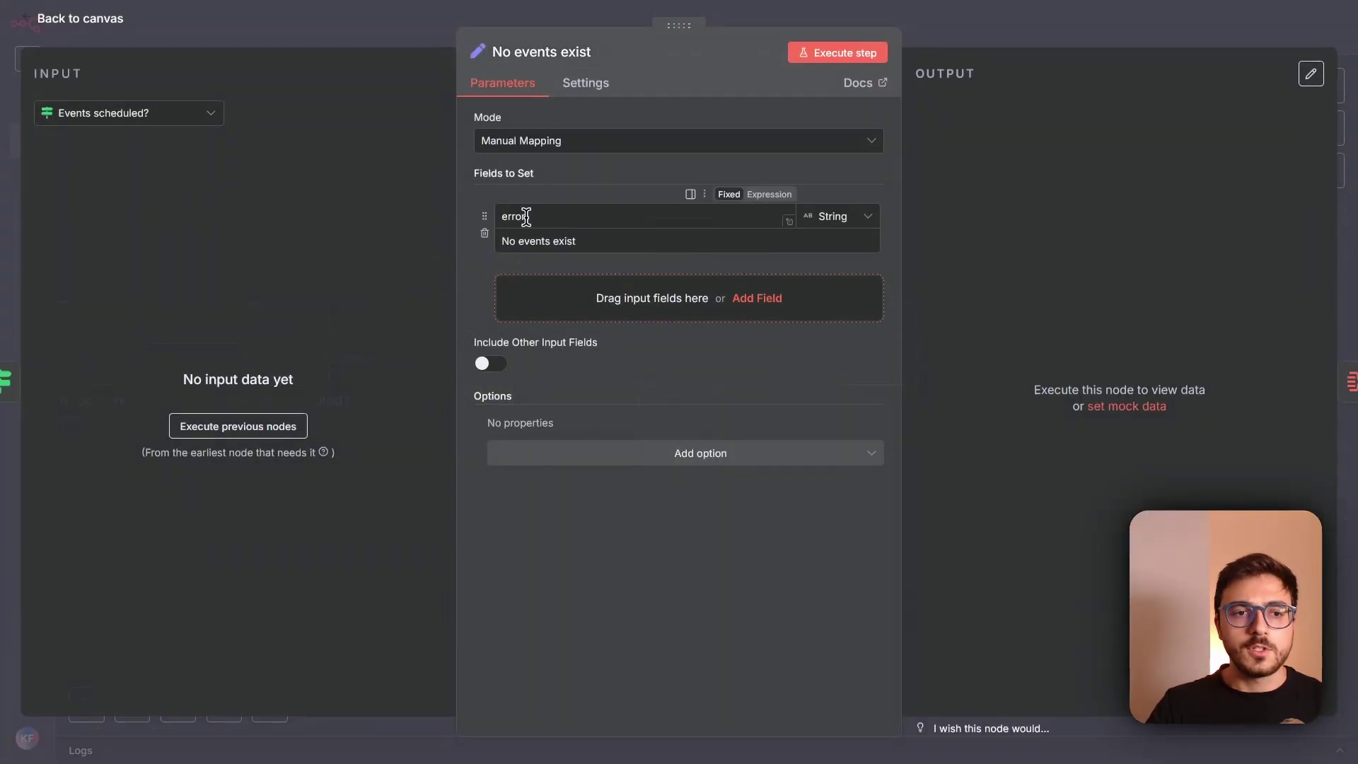
pyautogui.moveTo(502, 241); pyautogui.dragTo(600, 267)
pyautogui.click(975, 32)
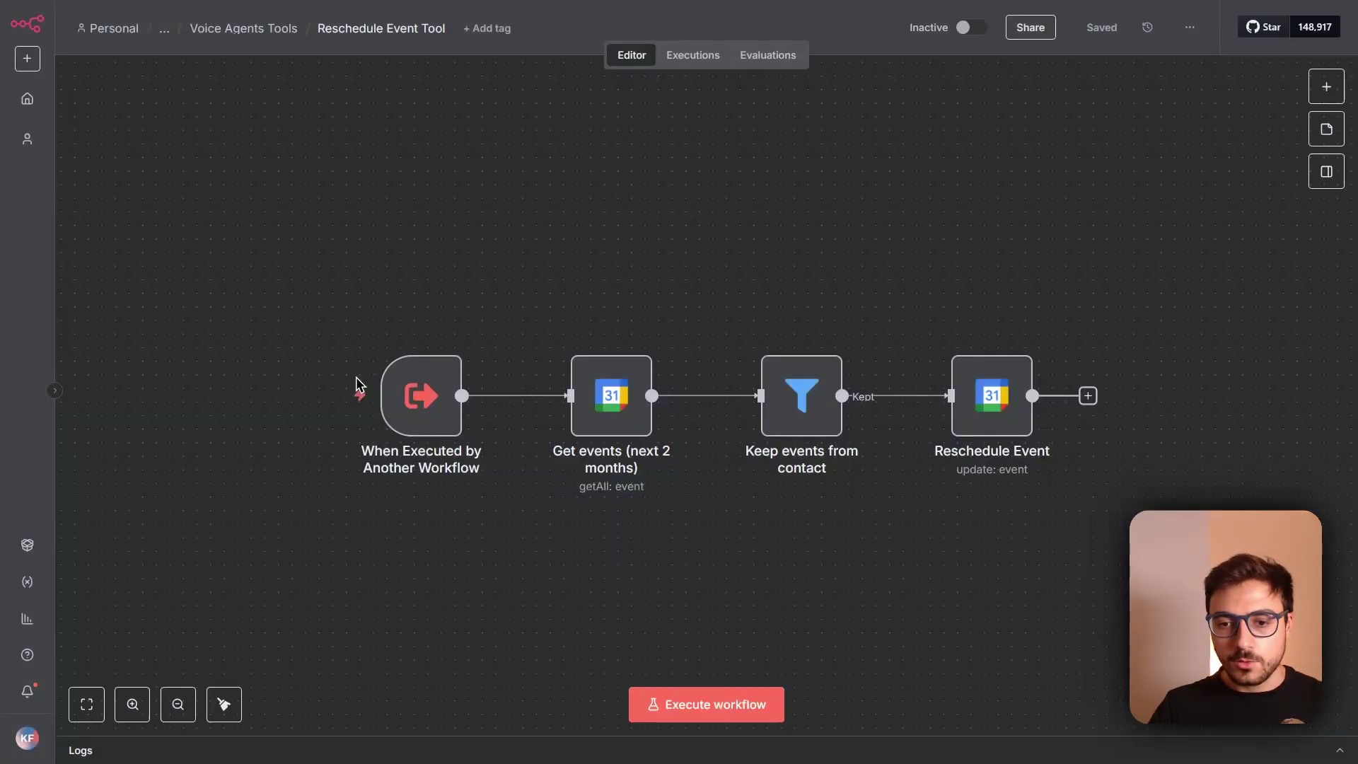
# - Review the client_phone, newStartAt and newEndAt inputs in the JSON example of the Reschedule Event Tool's trigger
pyautogui.scroll(2, 821, 307)
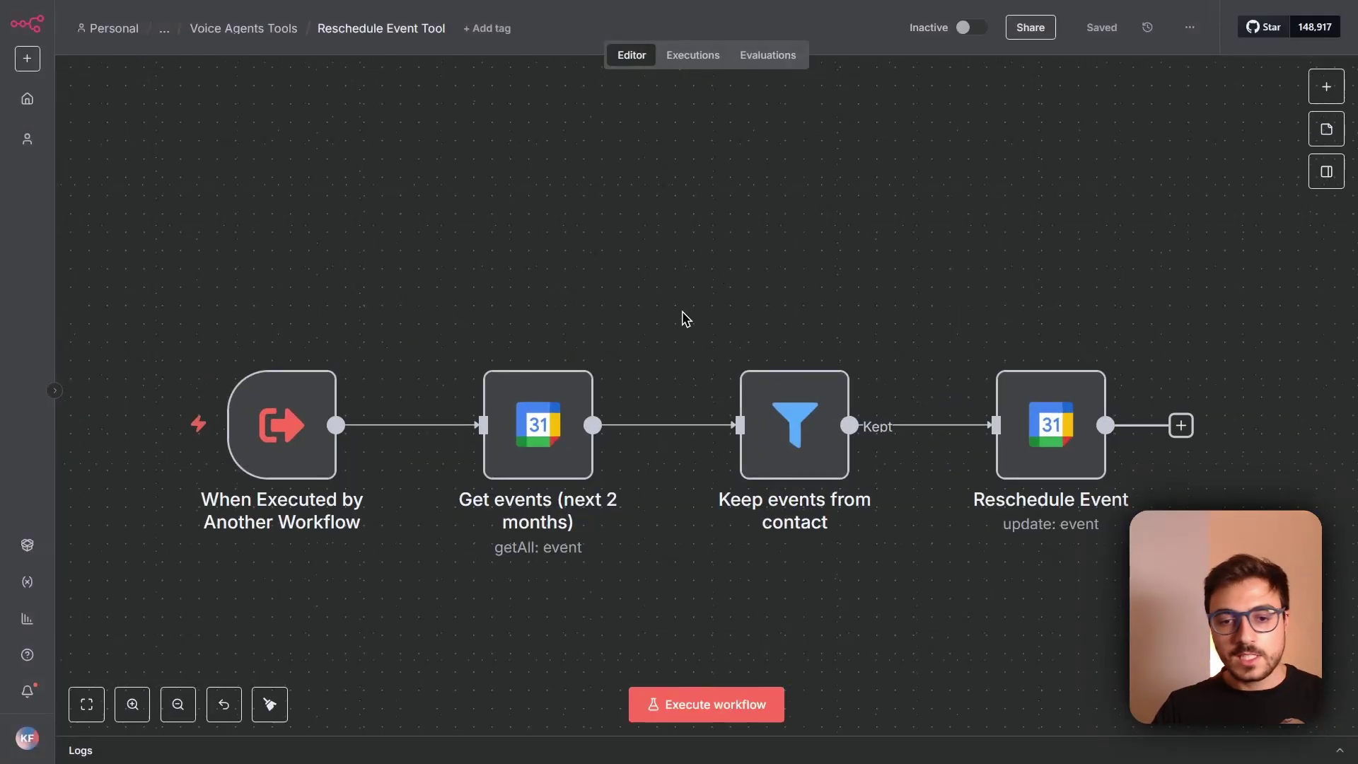
pyautogui.doubleClick(304, 412)
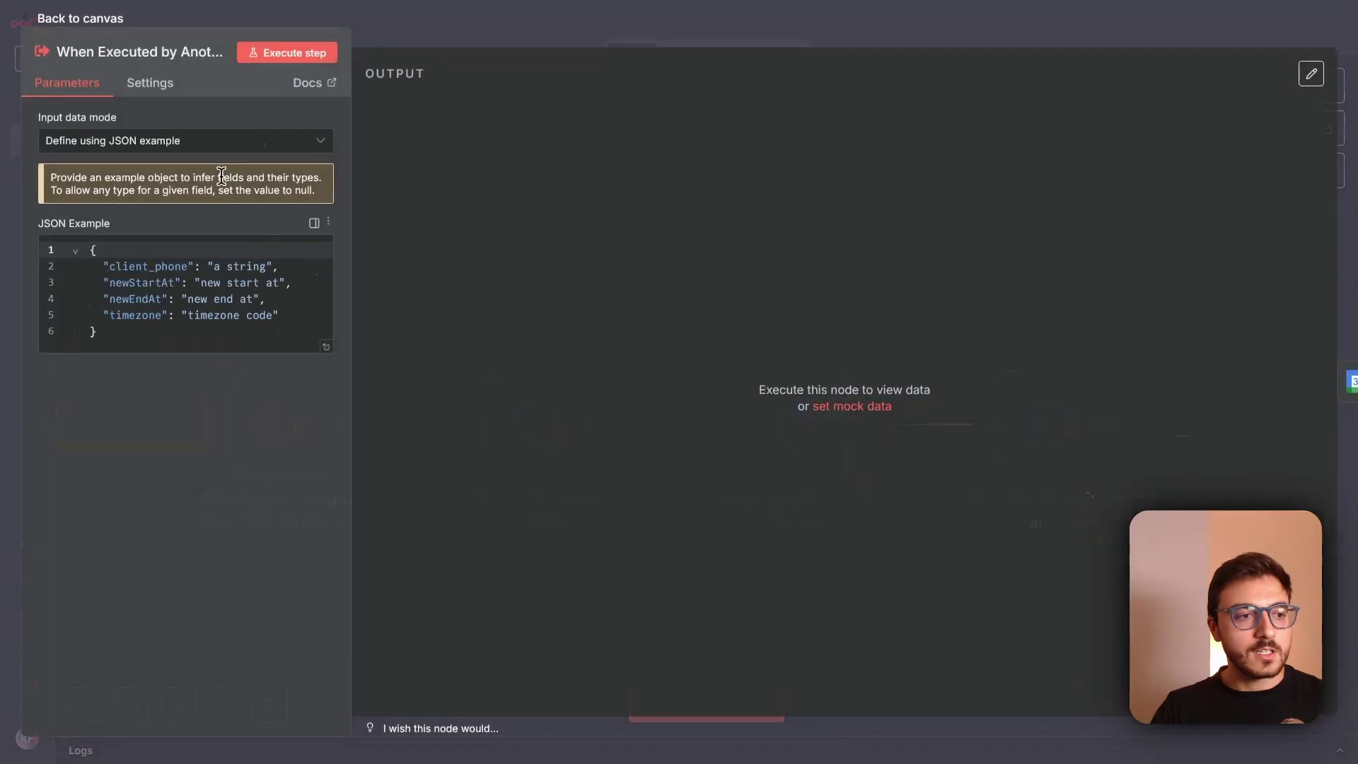
pyautogui.moveTo(117, 269); pyautogui.dragTo(174, 304)
pyautogui.press('Escape')
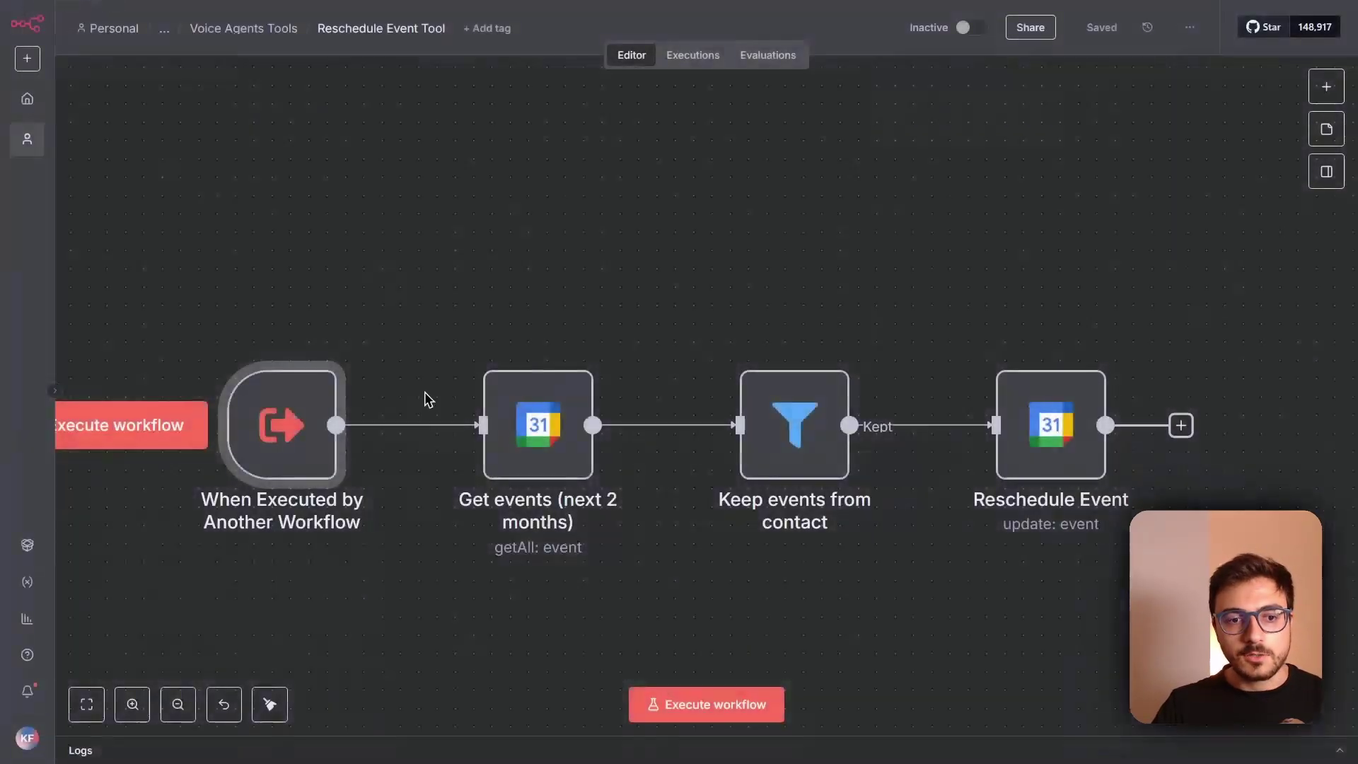
# - Check the Get events (next 2 months) node and how the Keep events from contact filter matches the description to client_phone
pyautogui.click(534, 440)
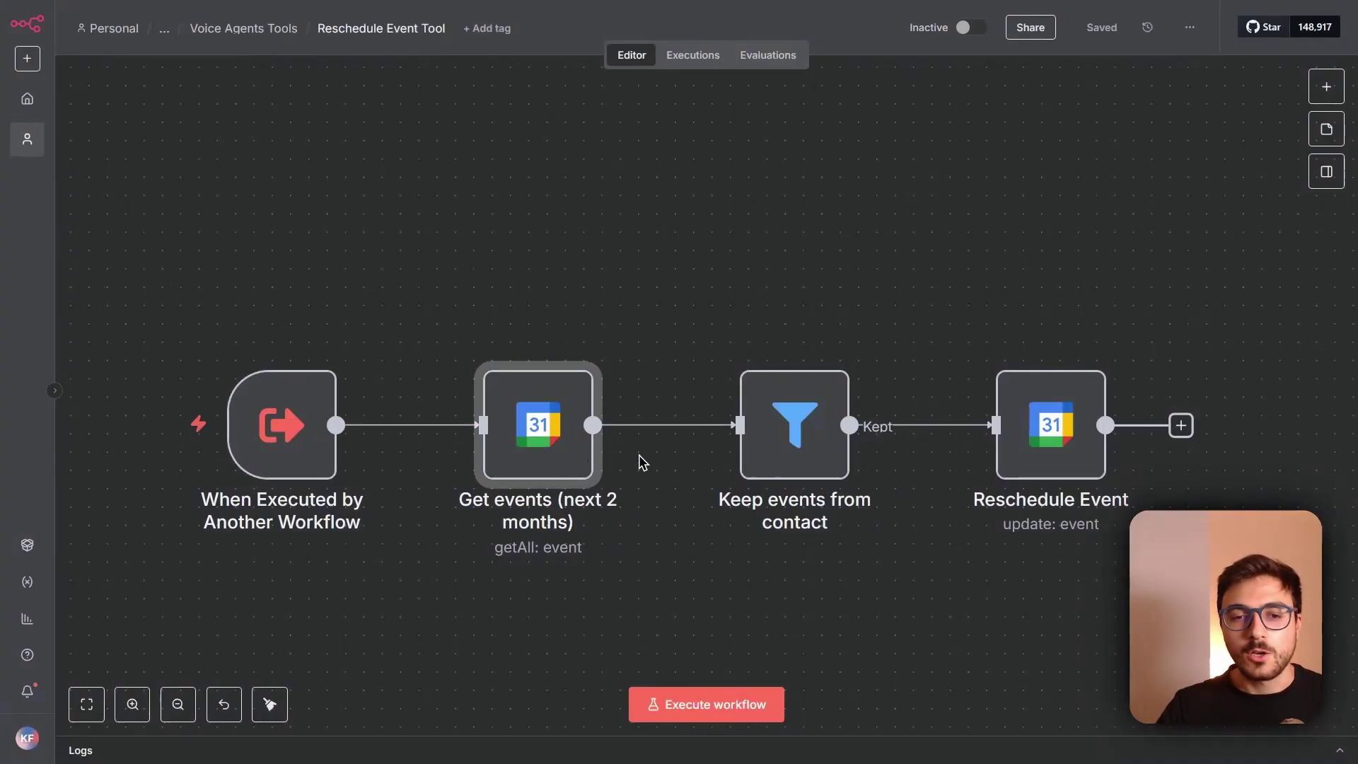
pyautogui.moveTo(551, 395)
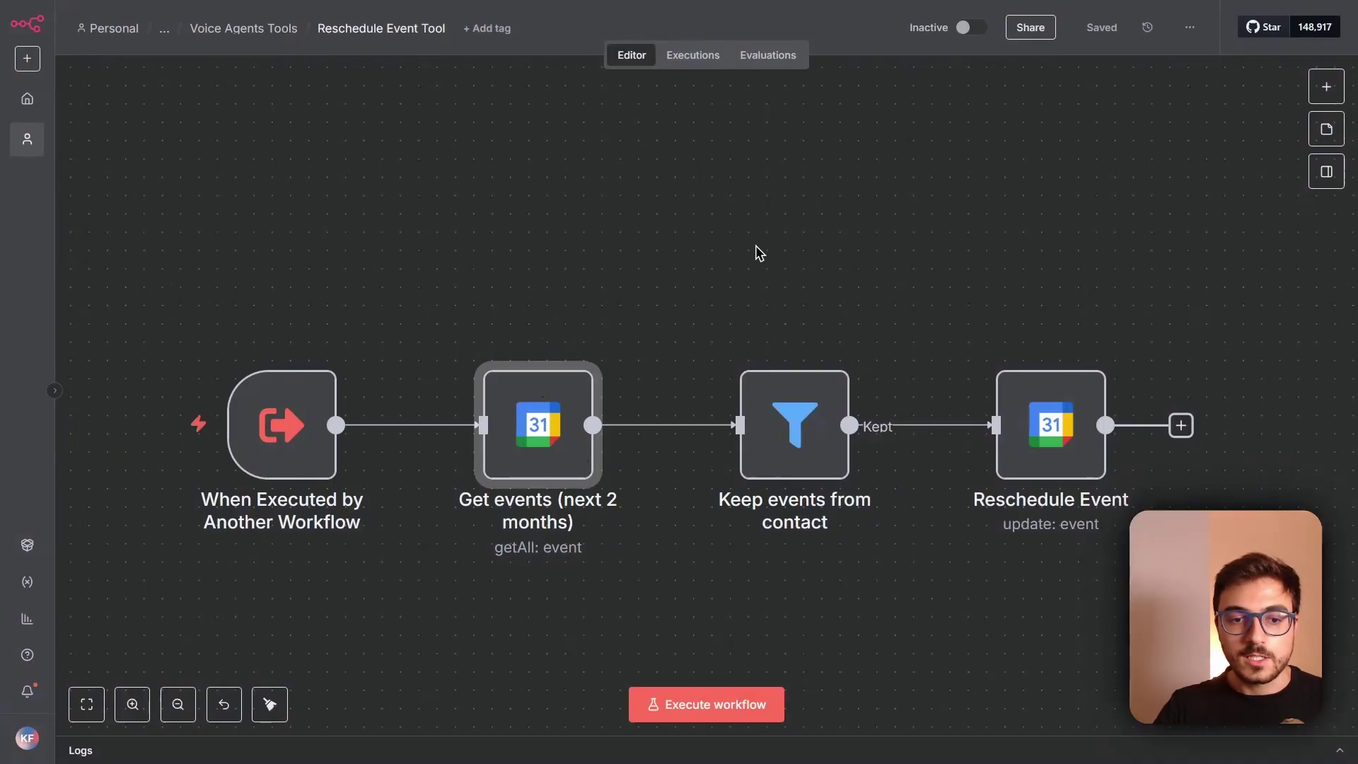
pyautogui.click(809, 435)
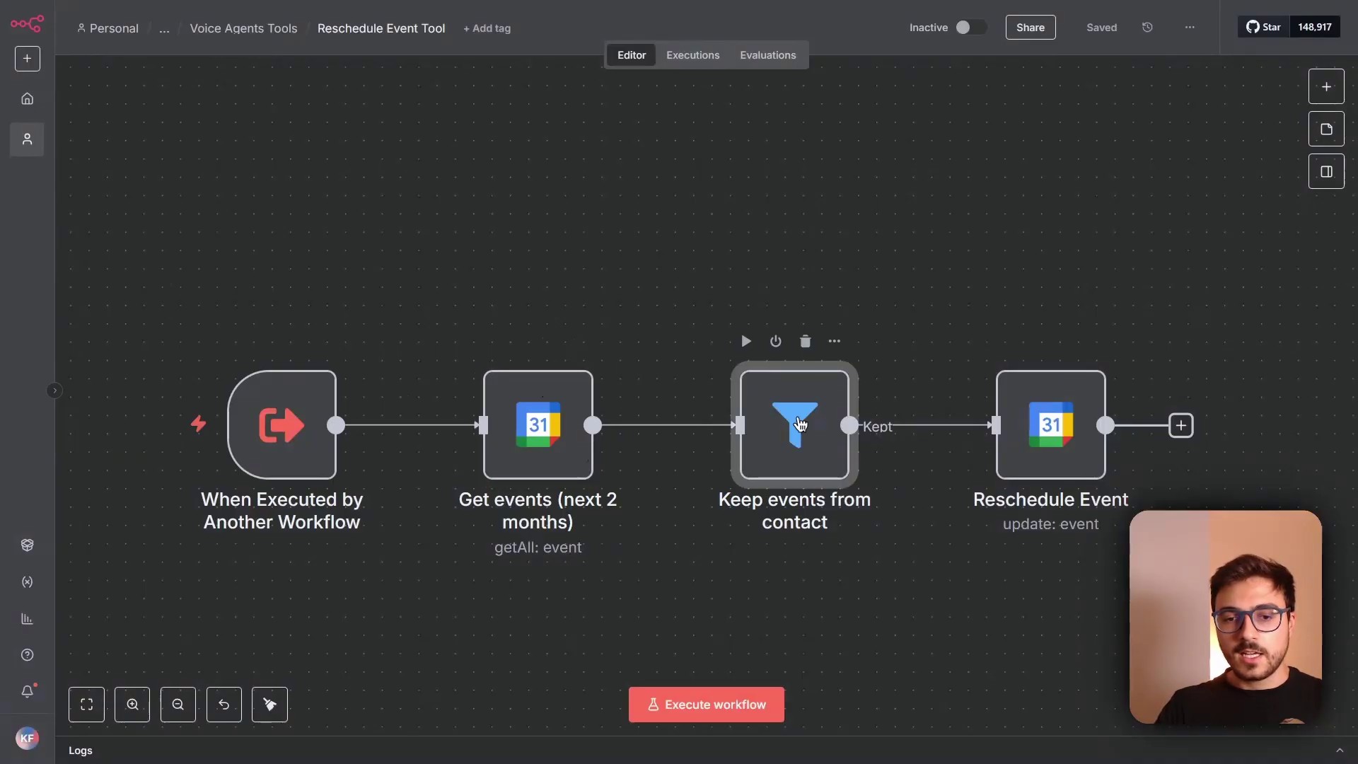
pyautogui.doubleClick(797, 415)
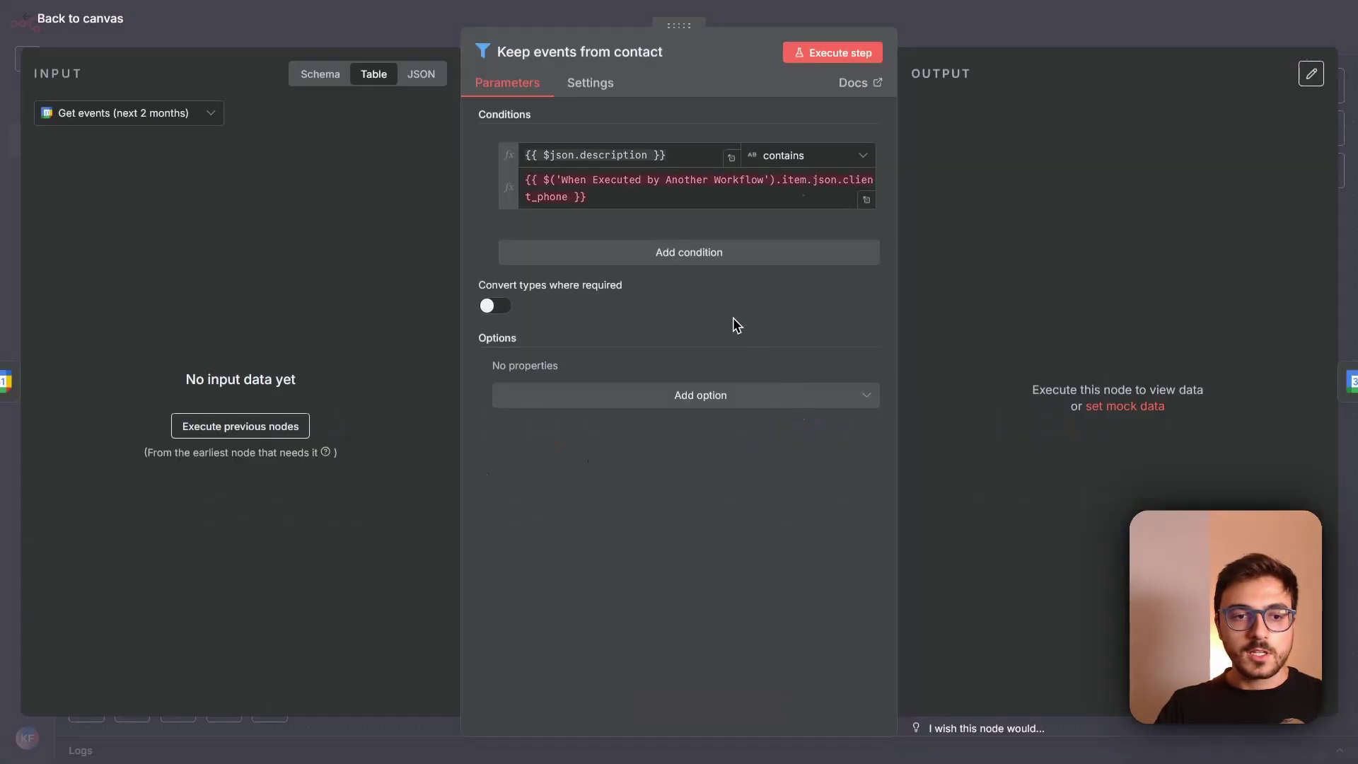
pyautogui.click(589, 155)
pyautogui.doubleClick(589, 155)
pyautogui.click(794, 195)
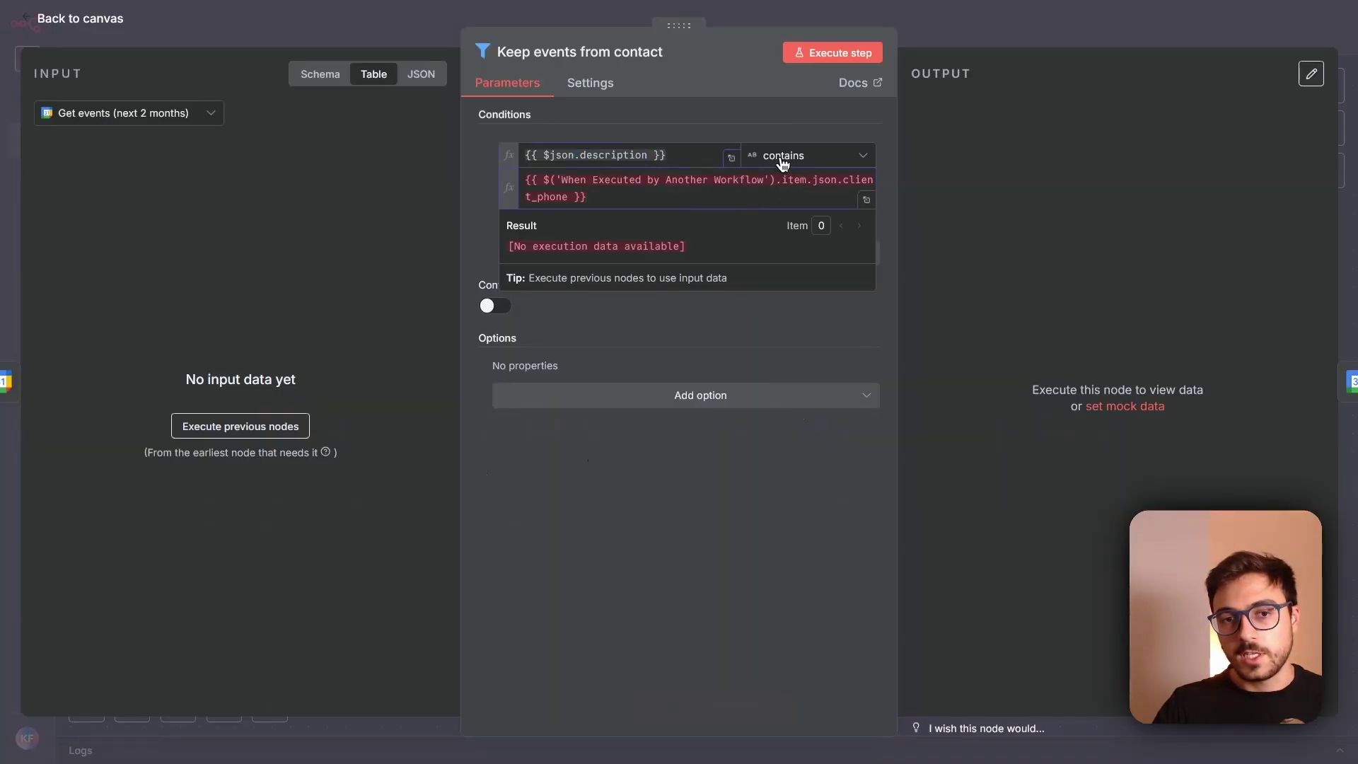
pyautogui.click(1061, 36)
# - Locate the Reschedule Event node, then the Cancel Event node in the Cancel Event Tool workflow
pyautogui.click(1049, 449)
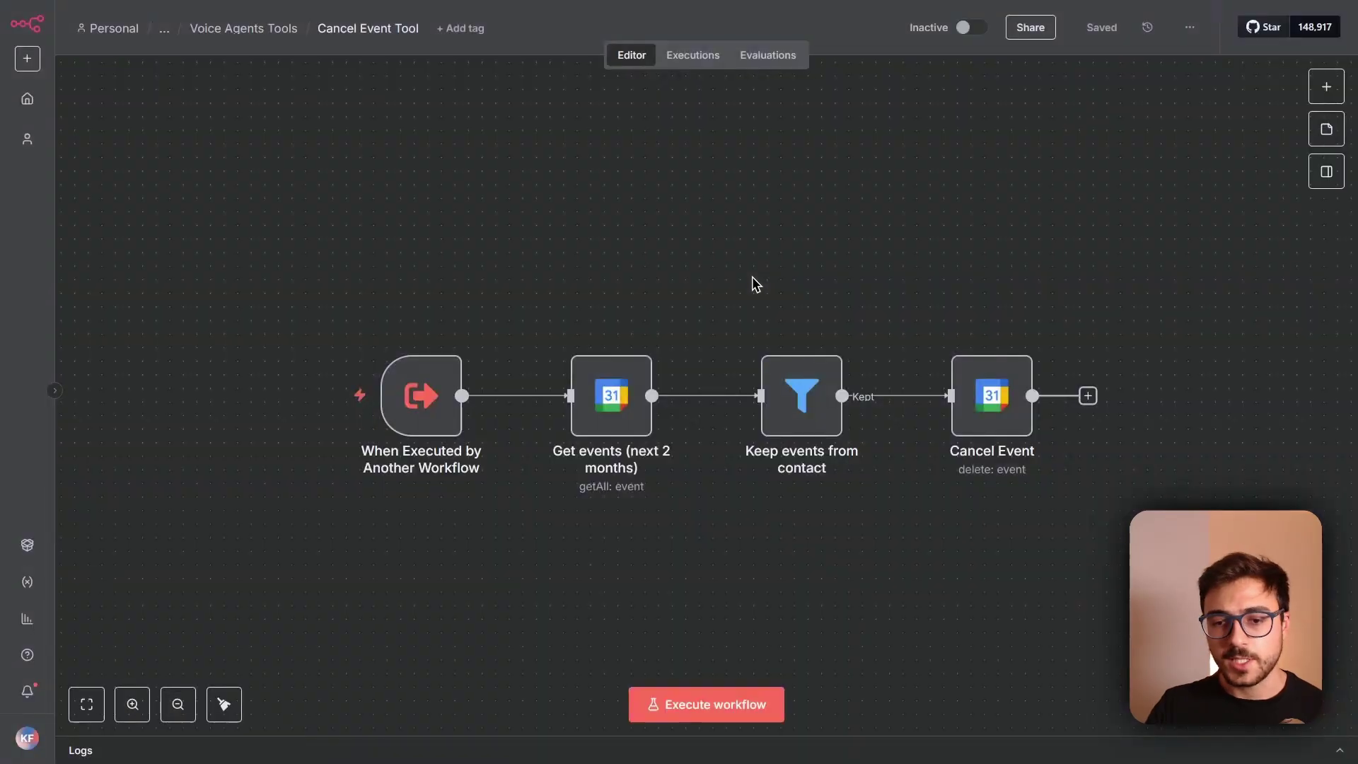
pyautogui.click(991, 403)
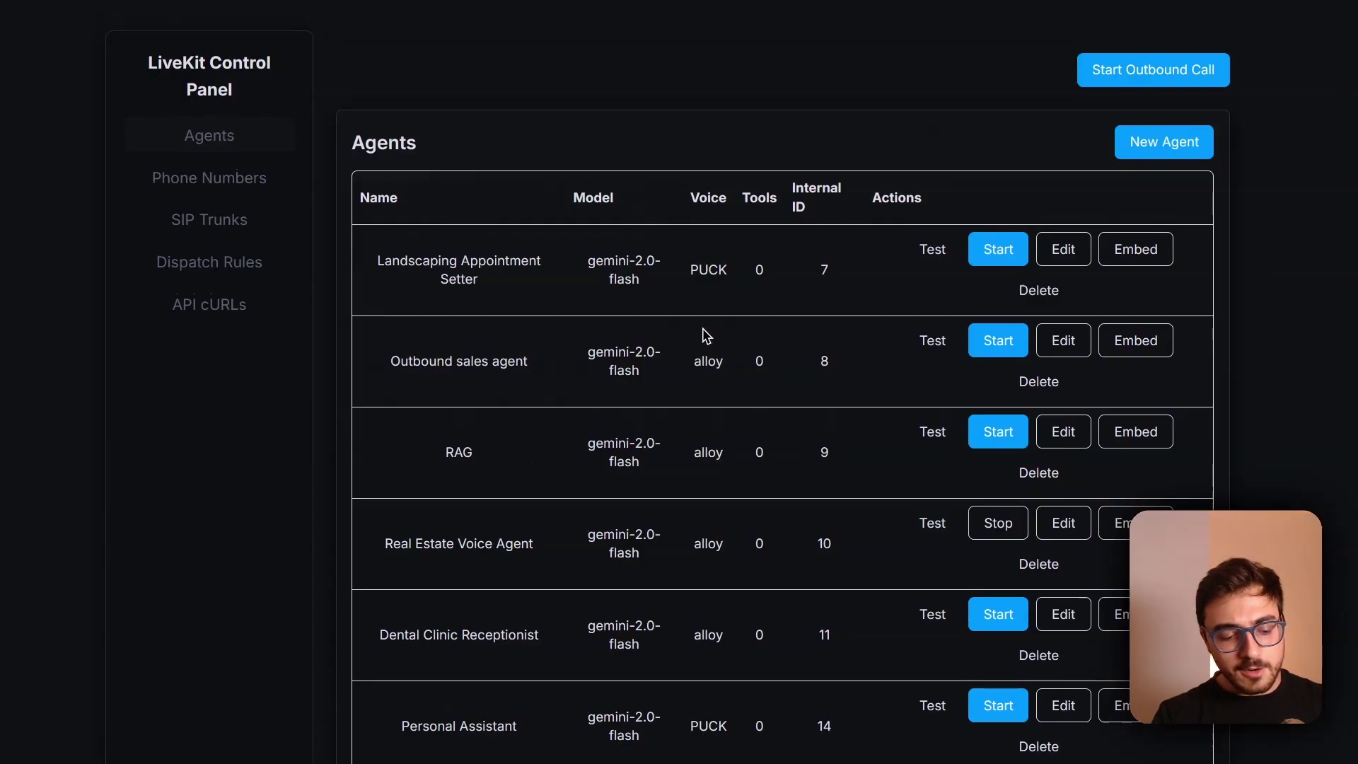
# - Check the Phone Numbers list, then review the Create Inbound Trunk form under SIP Trunks and close it without creating a trunk
pyautogui.press('super+t')
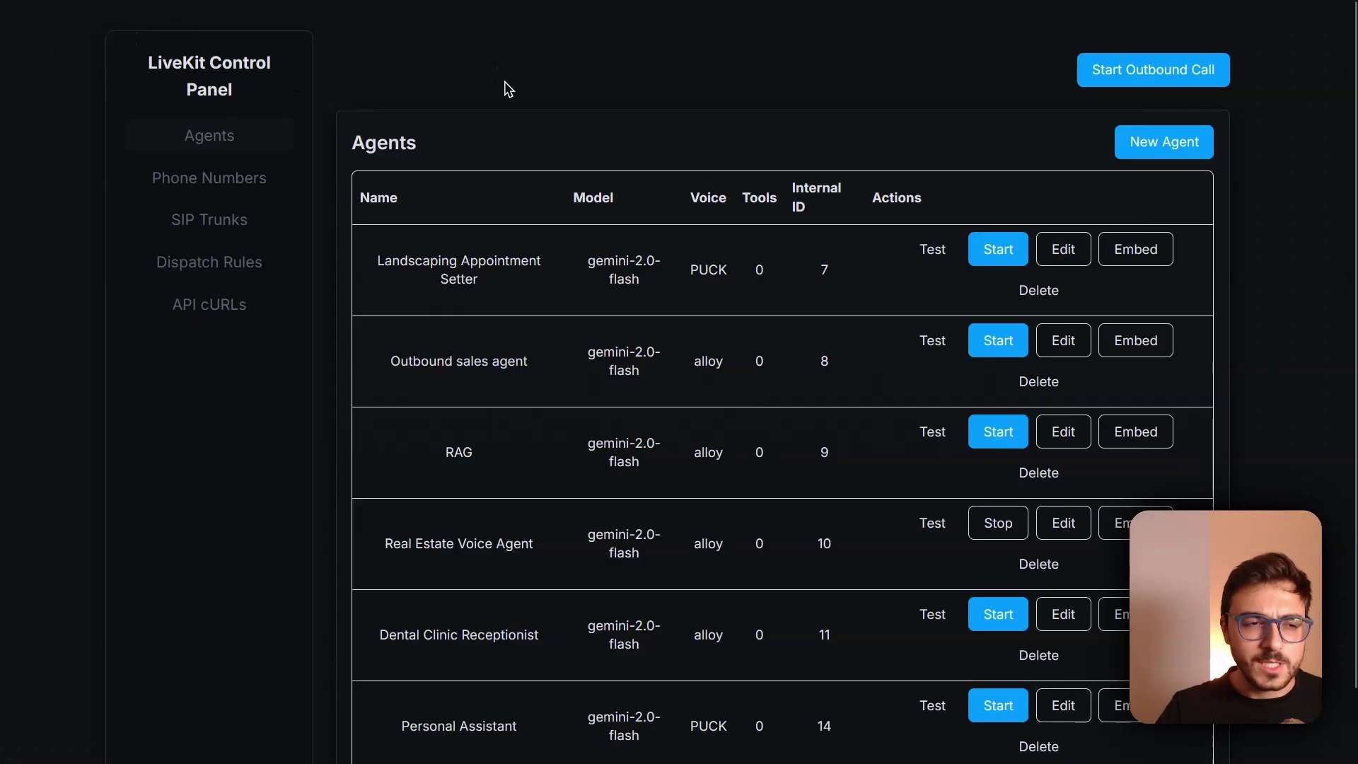
pyautogui.click(199, 179)
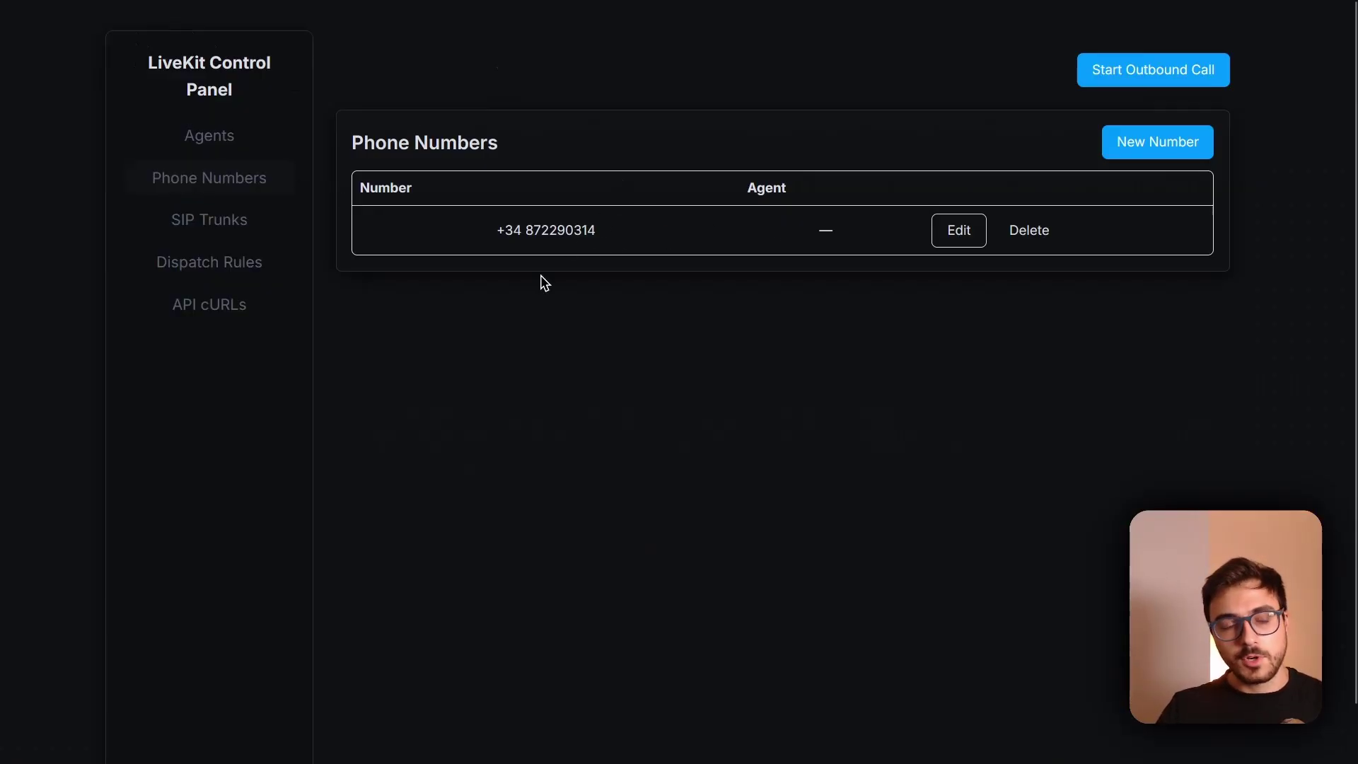
pyautogui.click(232, 232)
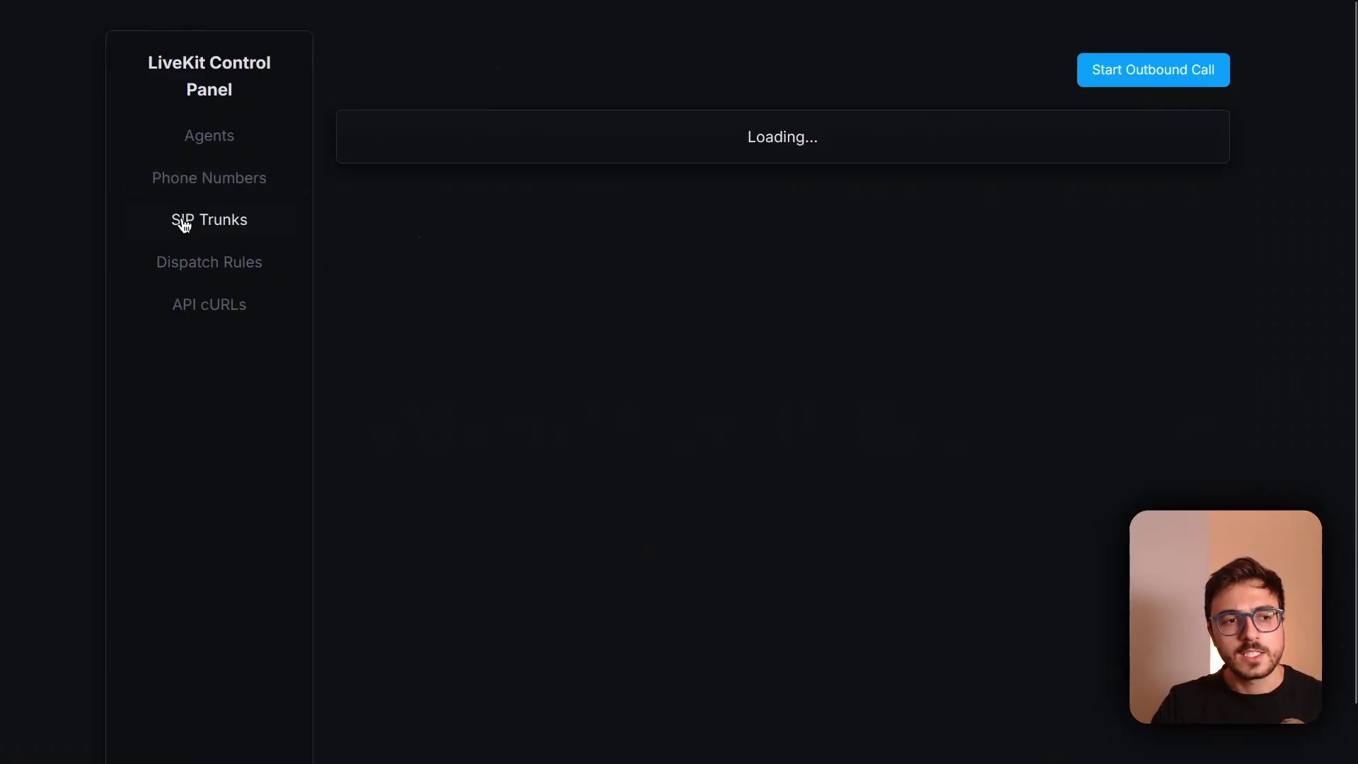
pyautogui.click(929, 136)
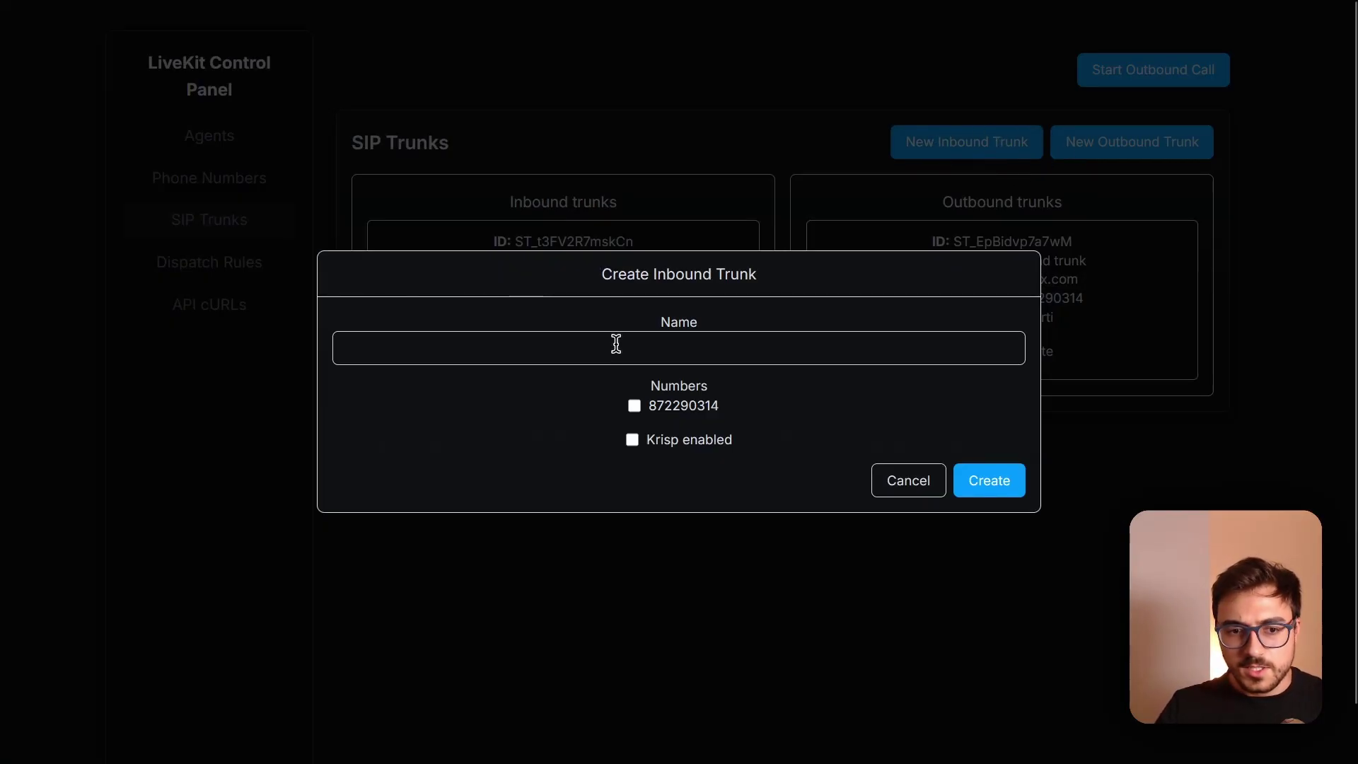
pyautogui.click(1143, 145)
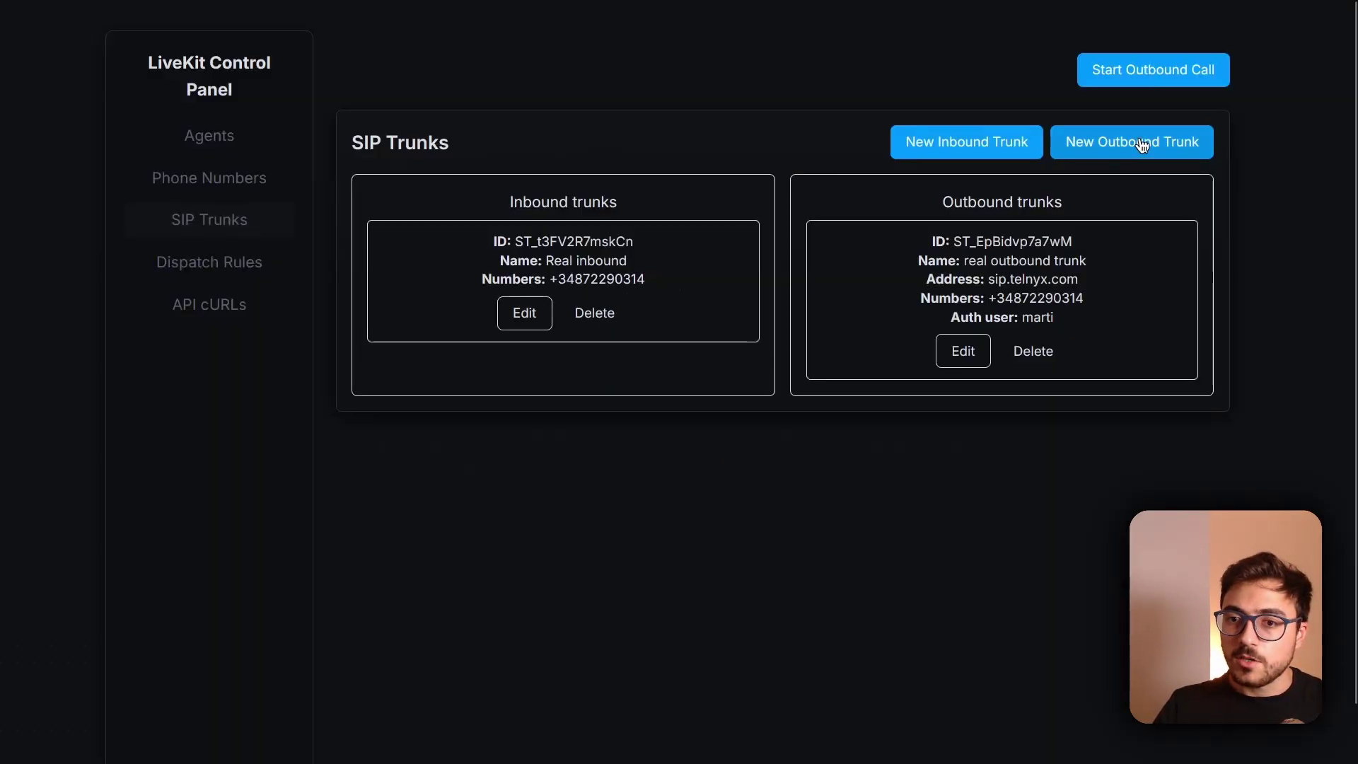
# - Review the fields for creating an outbound trunk, then those for an inbound trunk, and cancel both forms
pyautogui.click(1143, 144)
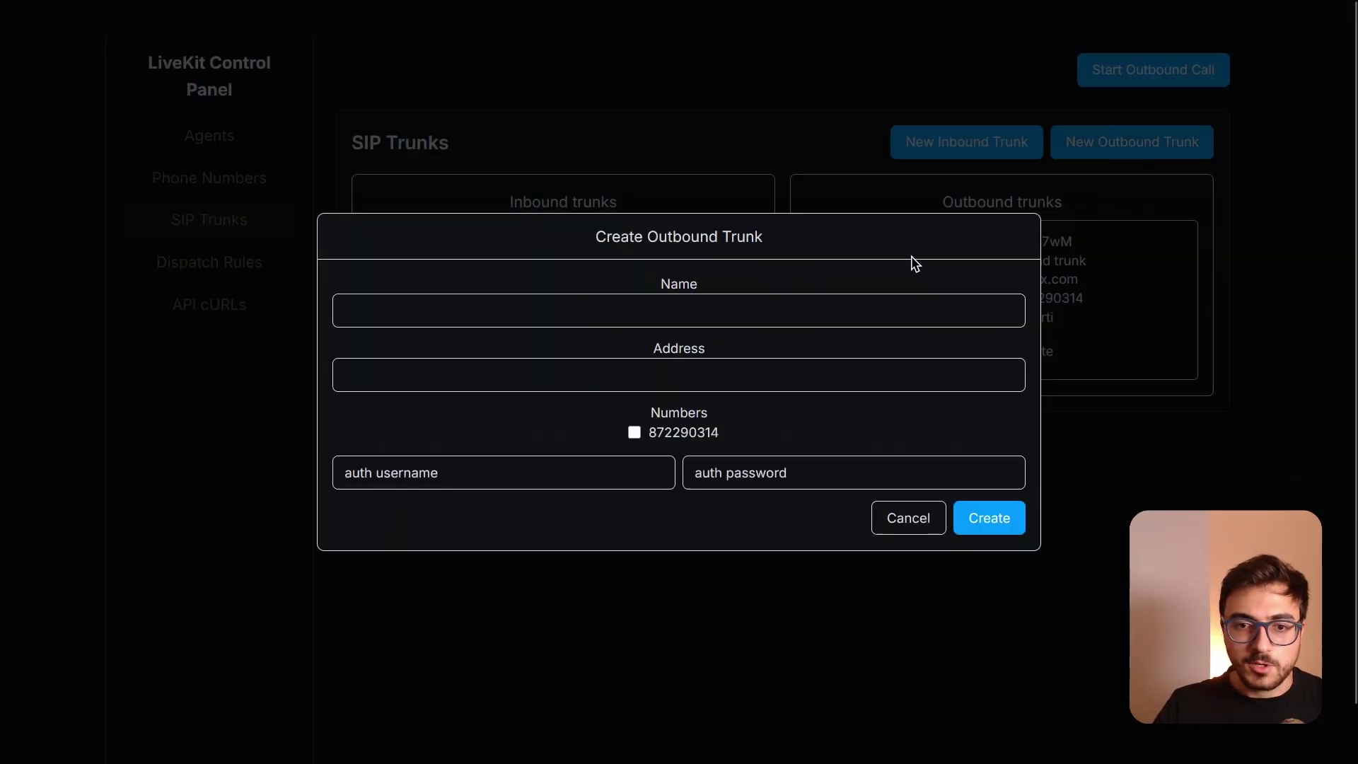
pyautogui.click(752, 159)
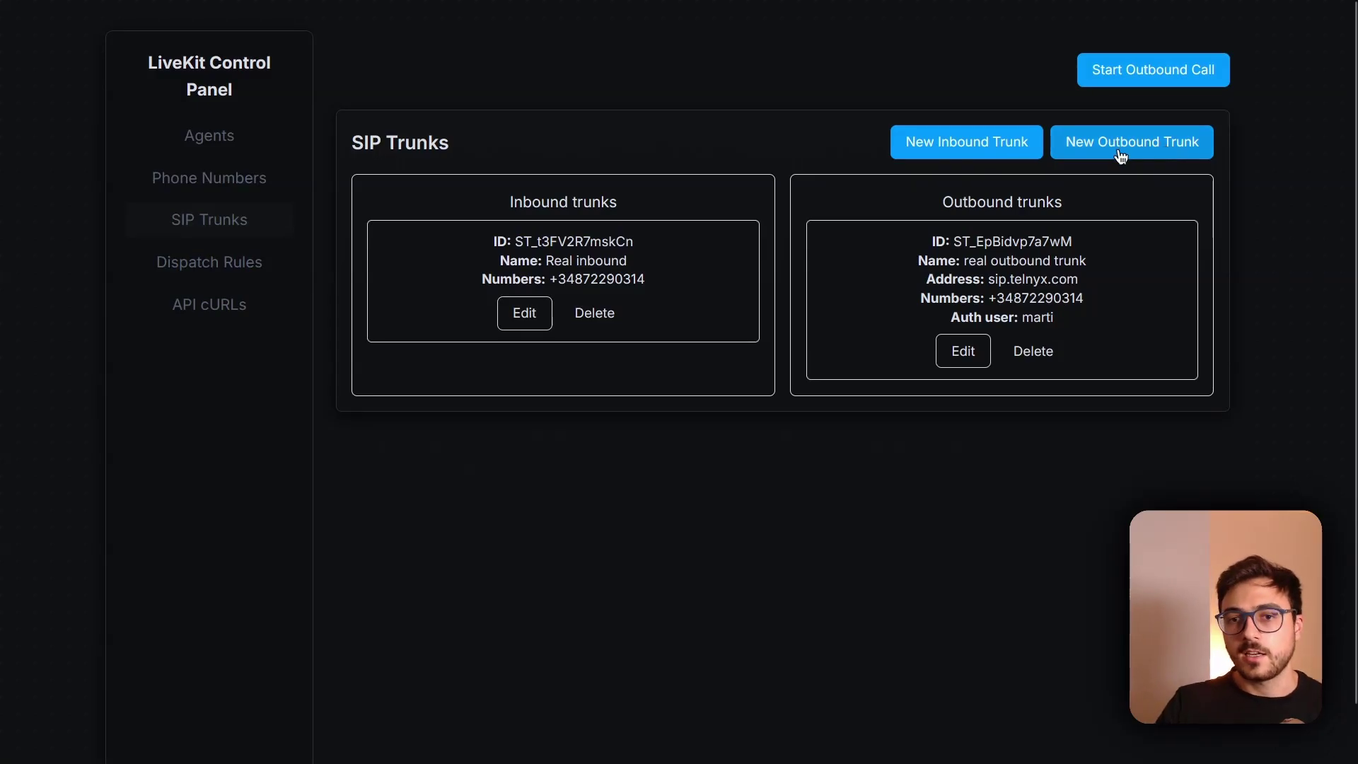
pyautogui.click(987, 155)
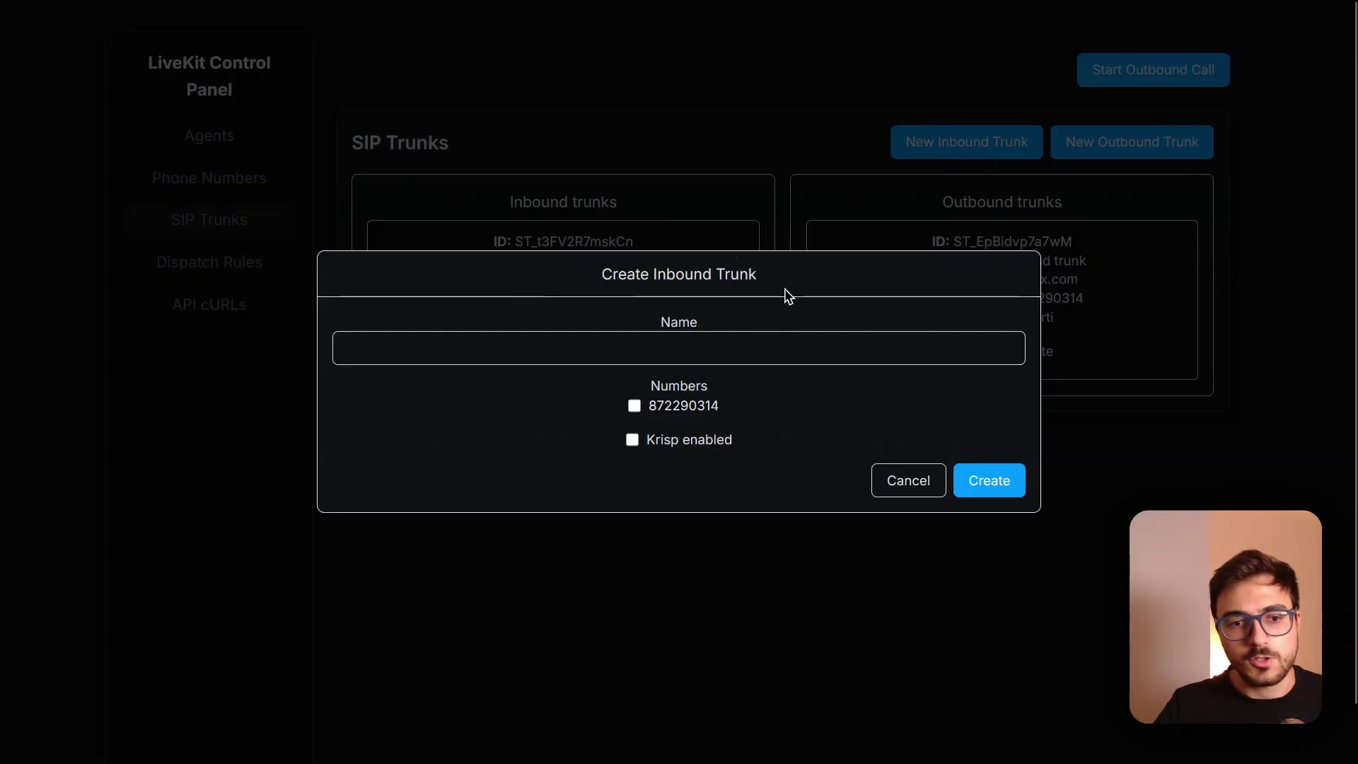
pyautogui.click(675, 346)
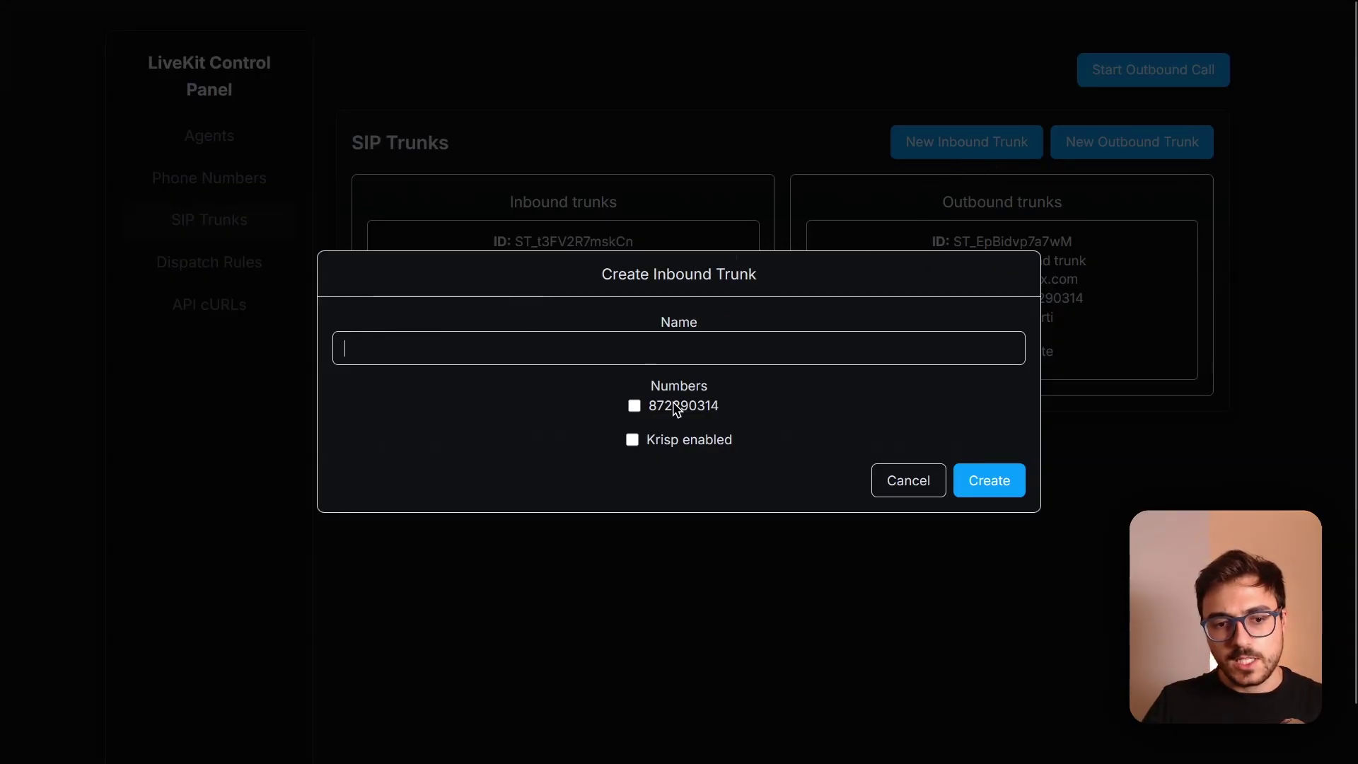
pyautogui.click(926, 485)
# - Review the room prefix, agent choices and trunk options of a new SIP dispatch rule, then cancel it
pyautogui.click(221, 274)
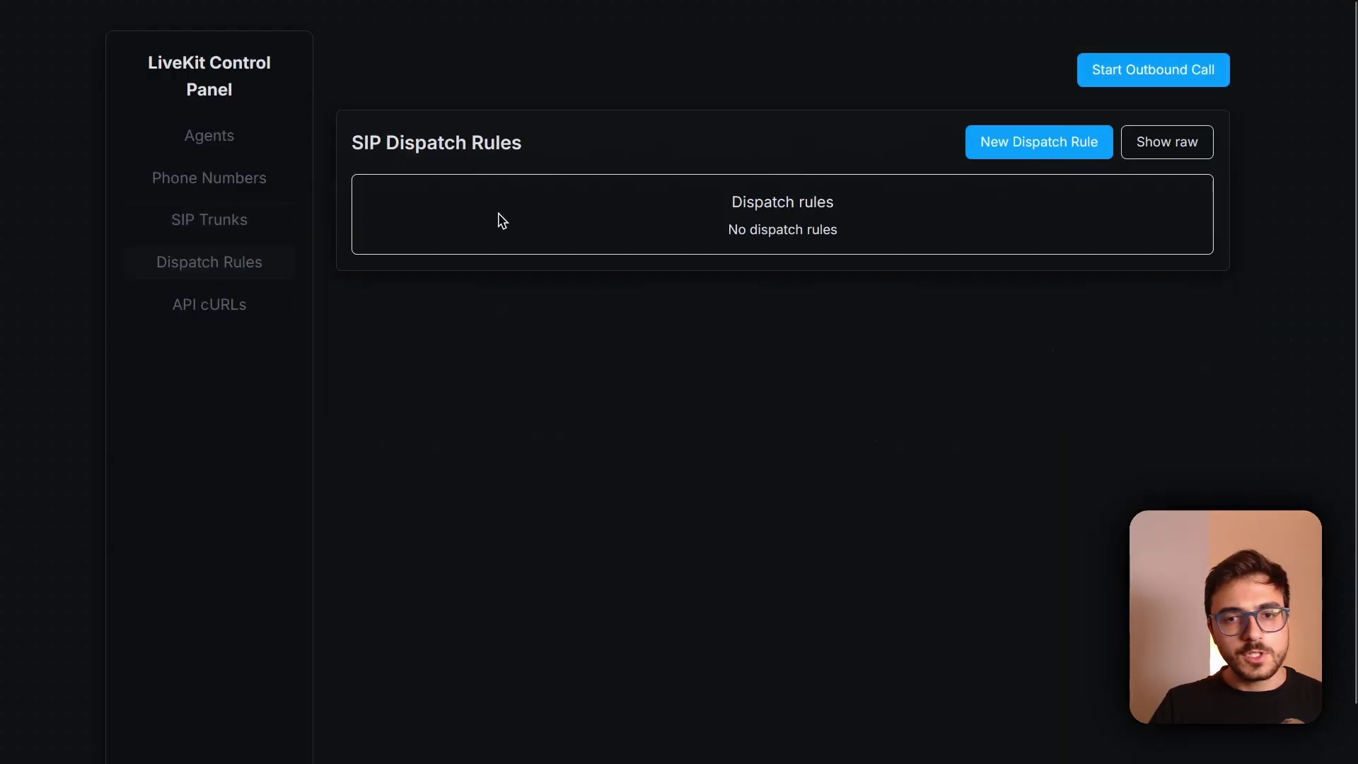
pyautogui.click(1025, 145)
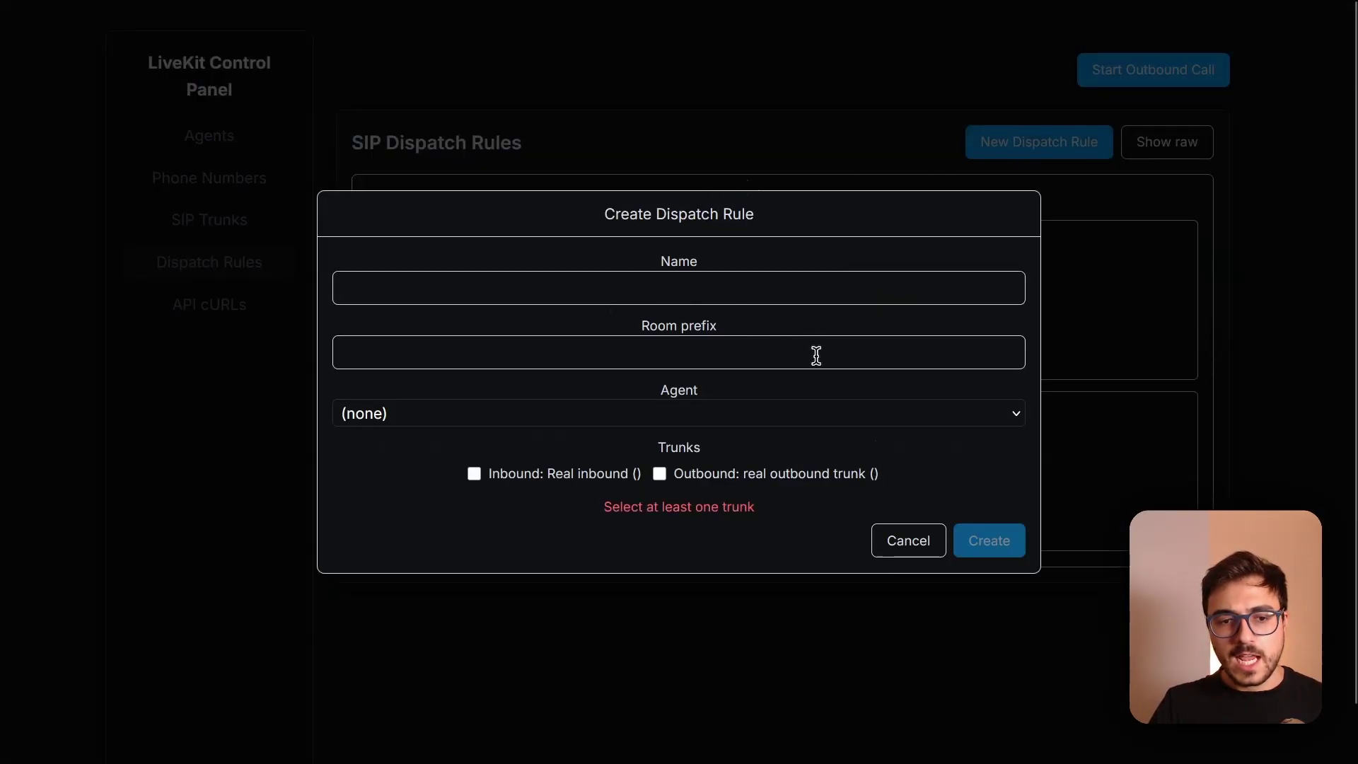
pyautogui.click(626, 355)
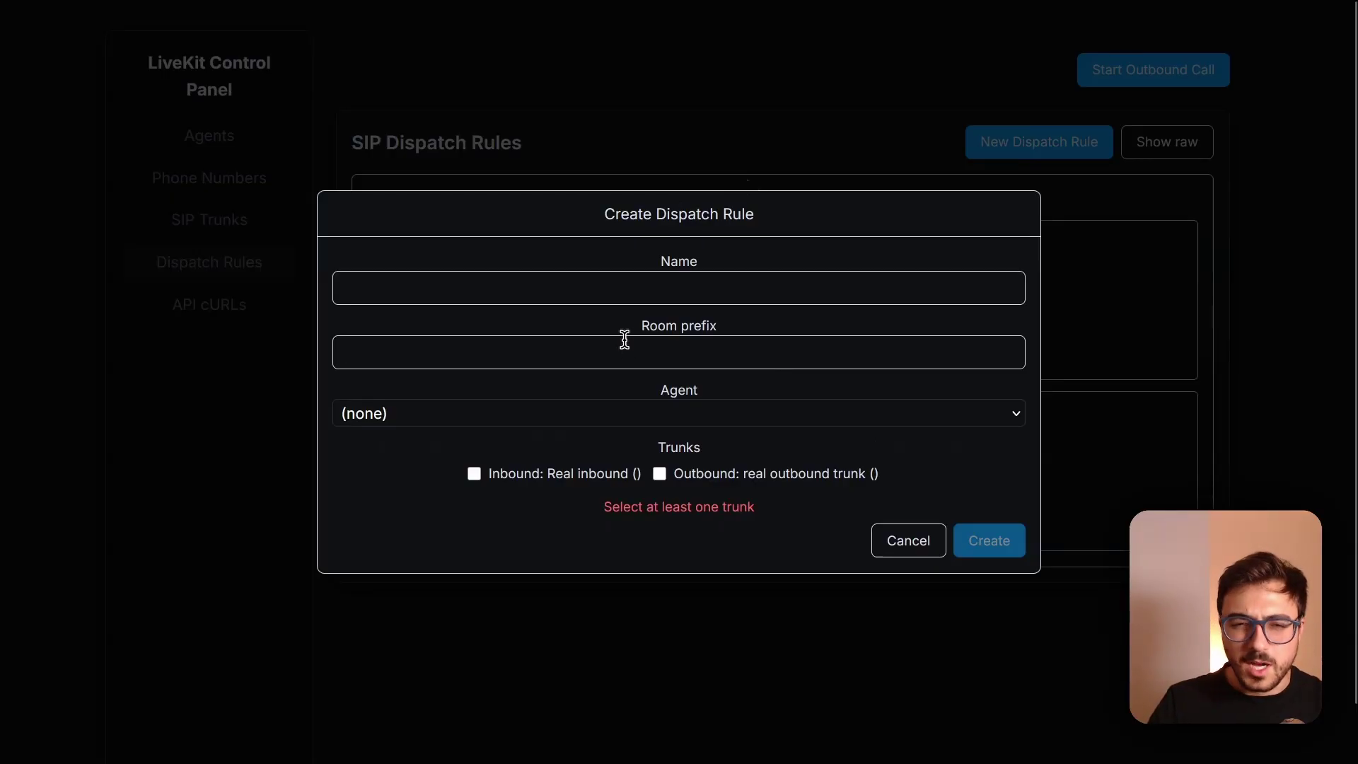
pyautogui.click(556, 414)
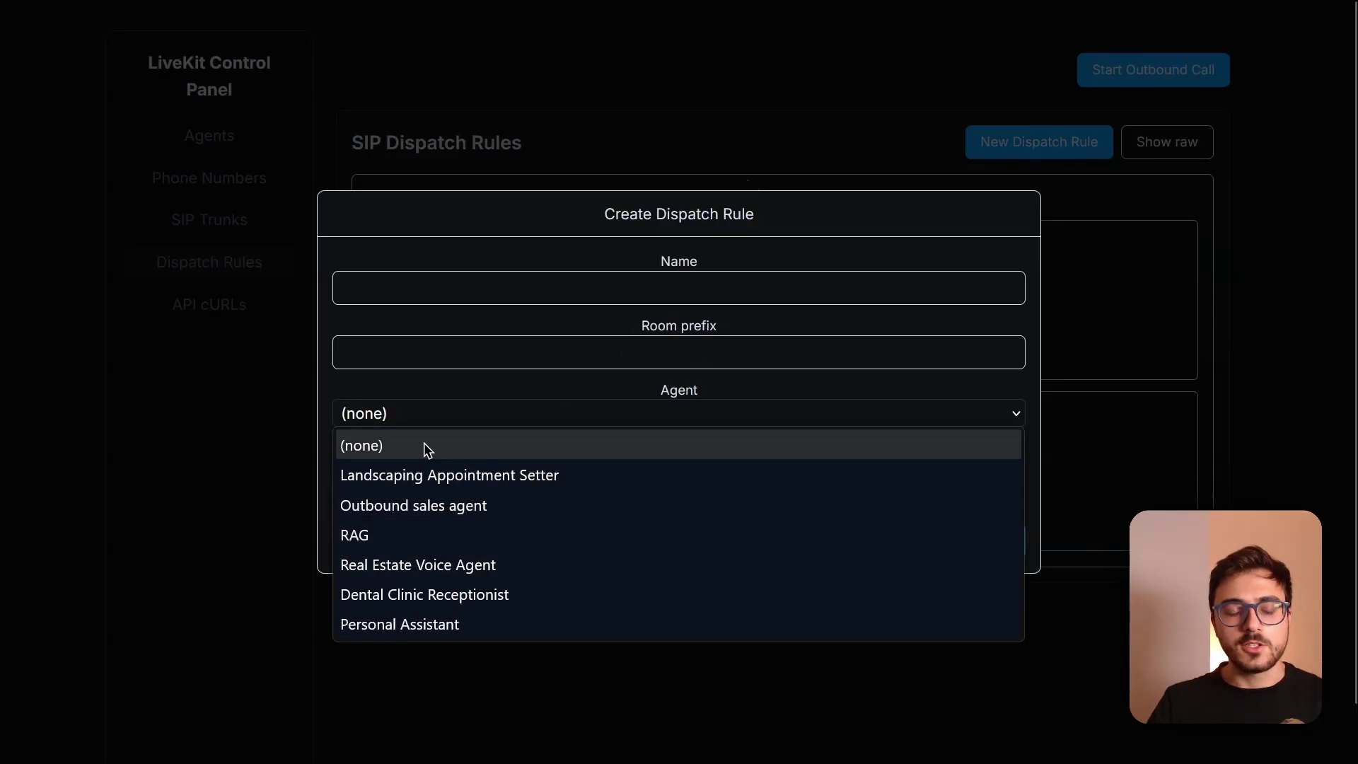
pyautogui.click(452, 419)
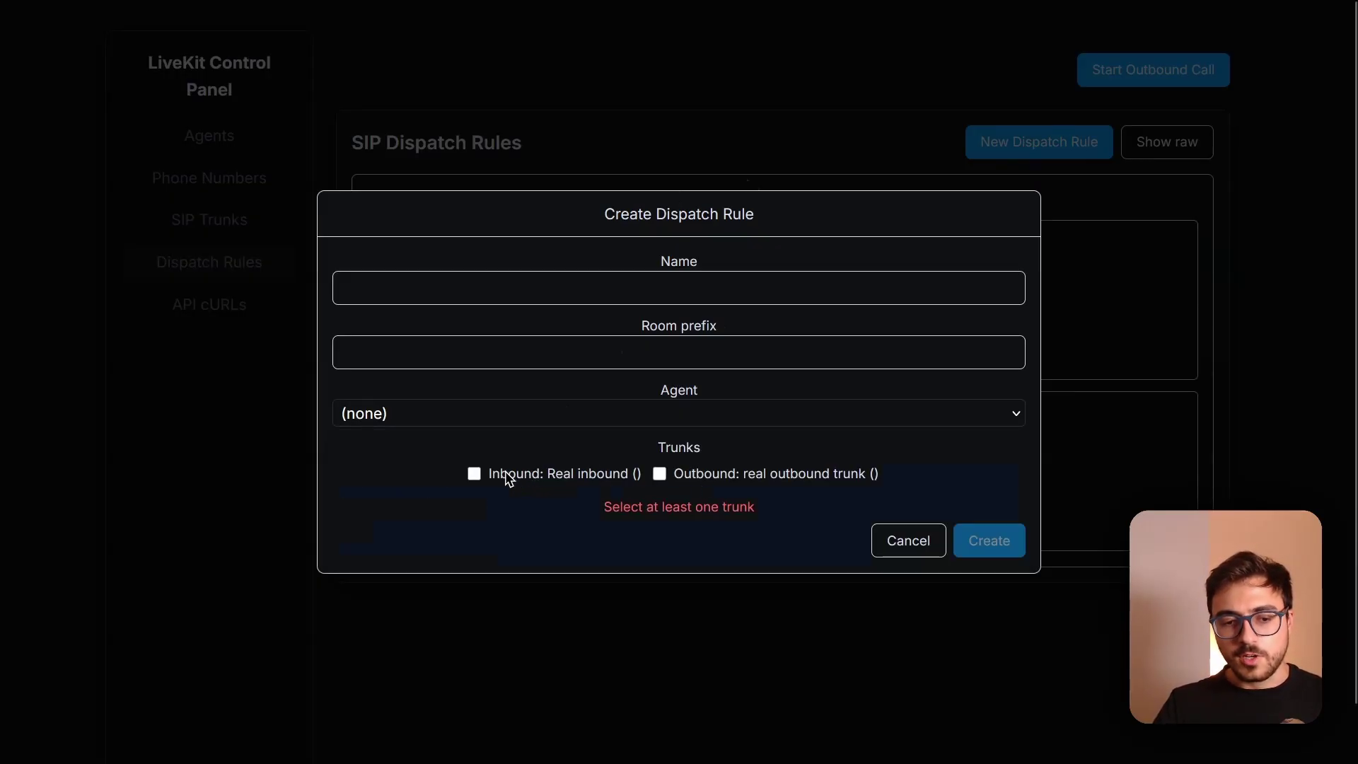
pyautogui.click(897, 539)
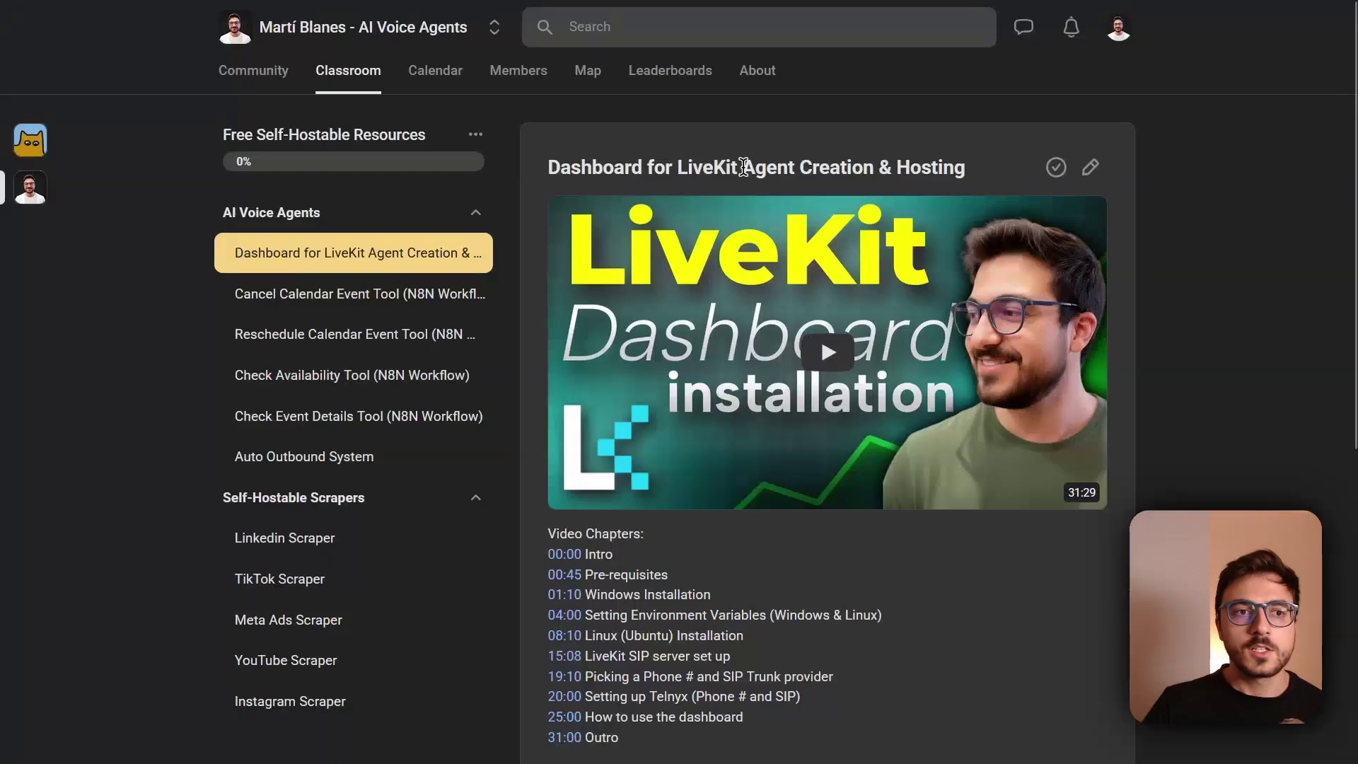
# - In the Skool classroom, examine the Dashboard for LiveKit Agent Creation & Hosting lesson's title, chapters, description and LiveKit Dashboard resource
pyautogui.moveTo(603, 165); pyautogui.dragTo(970, 168)
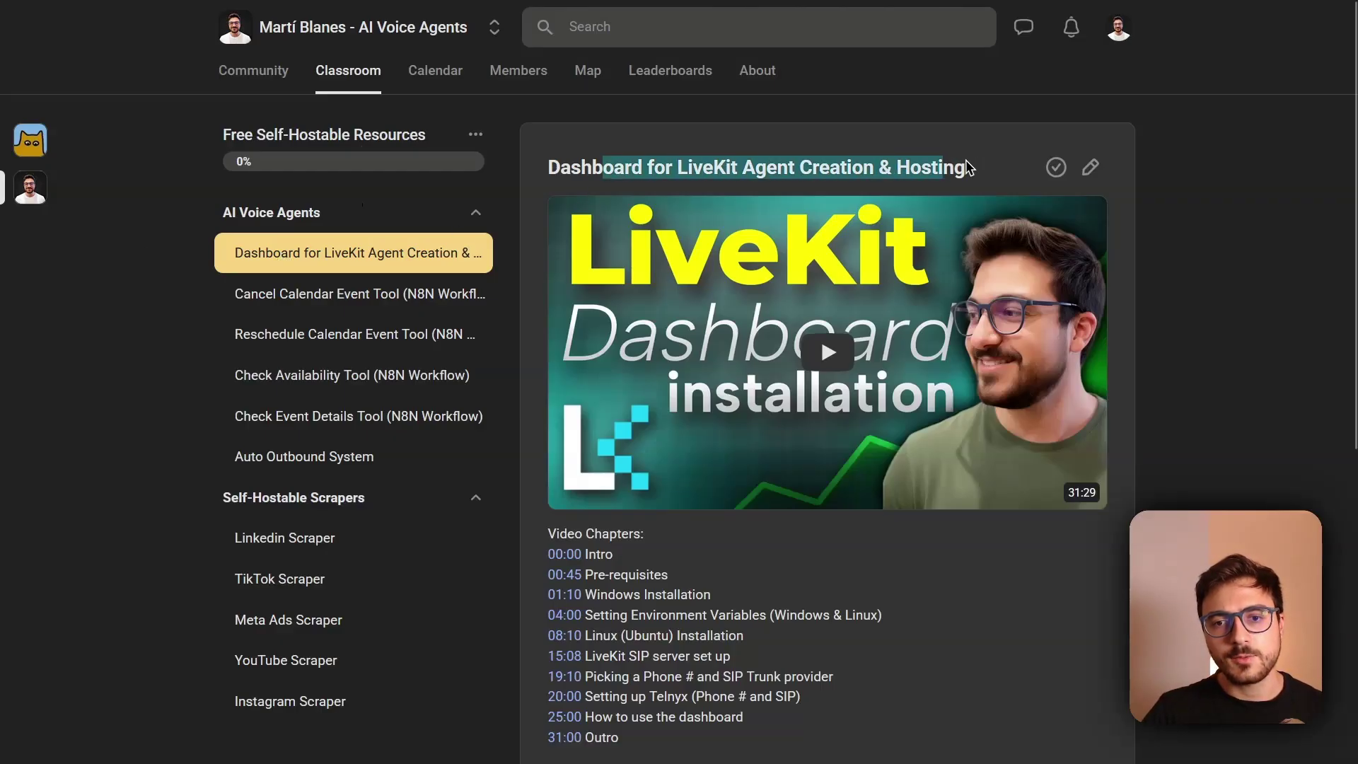
pyautogui.click(670, 152)
pyautogui.scroll(-6, 900, 324)
pyautogui.scroll(5, 866, 263)
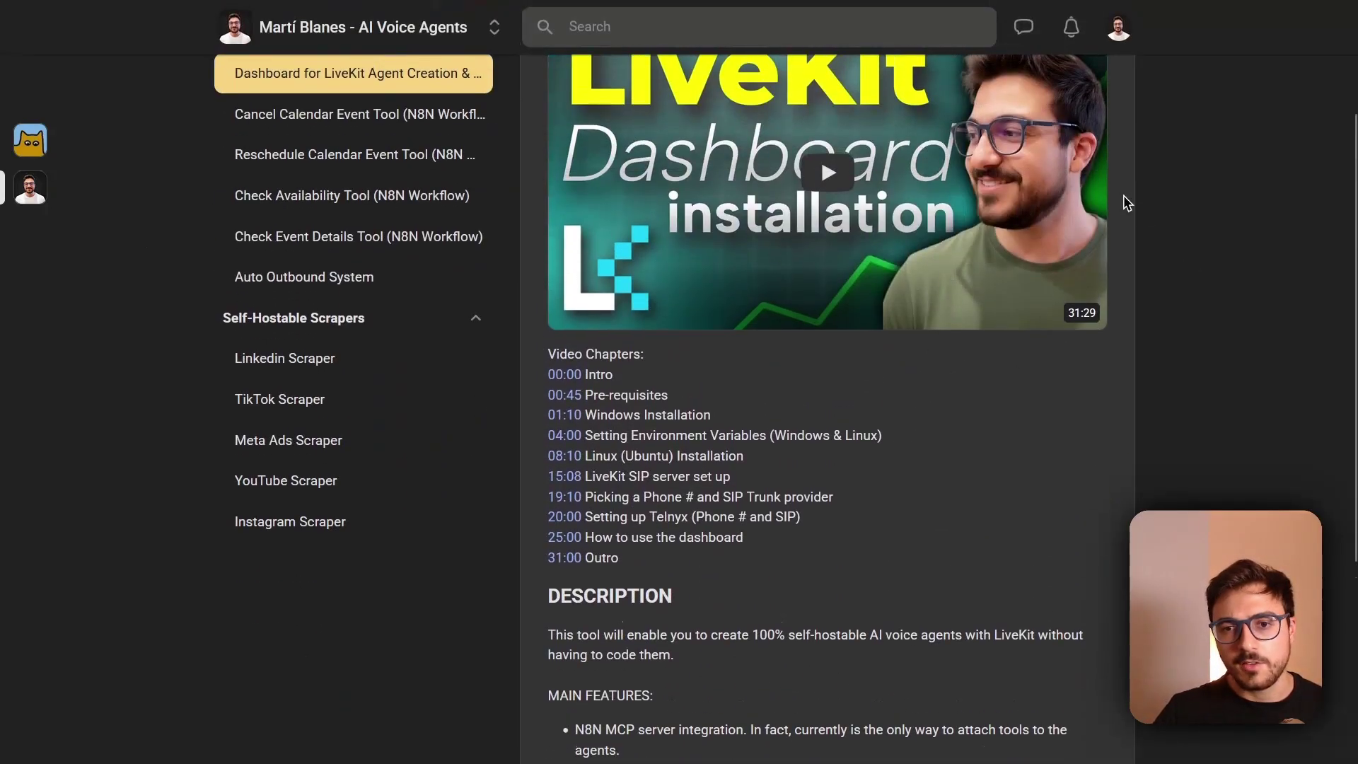
pyautogui.scroll(-5, 866, 264)
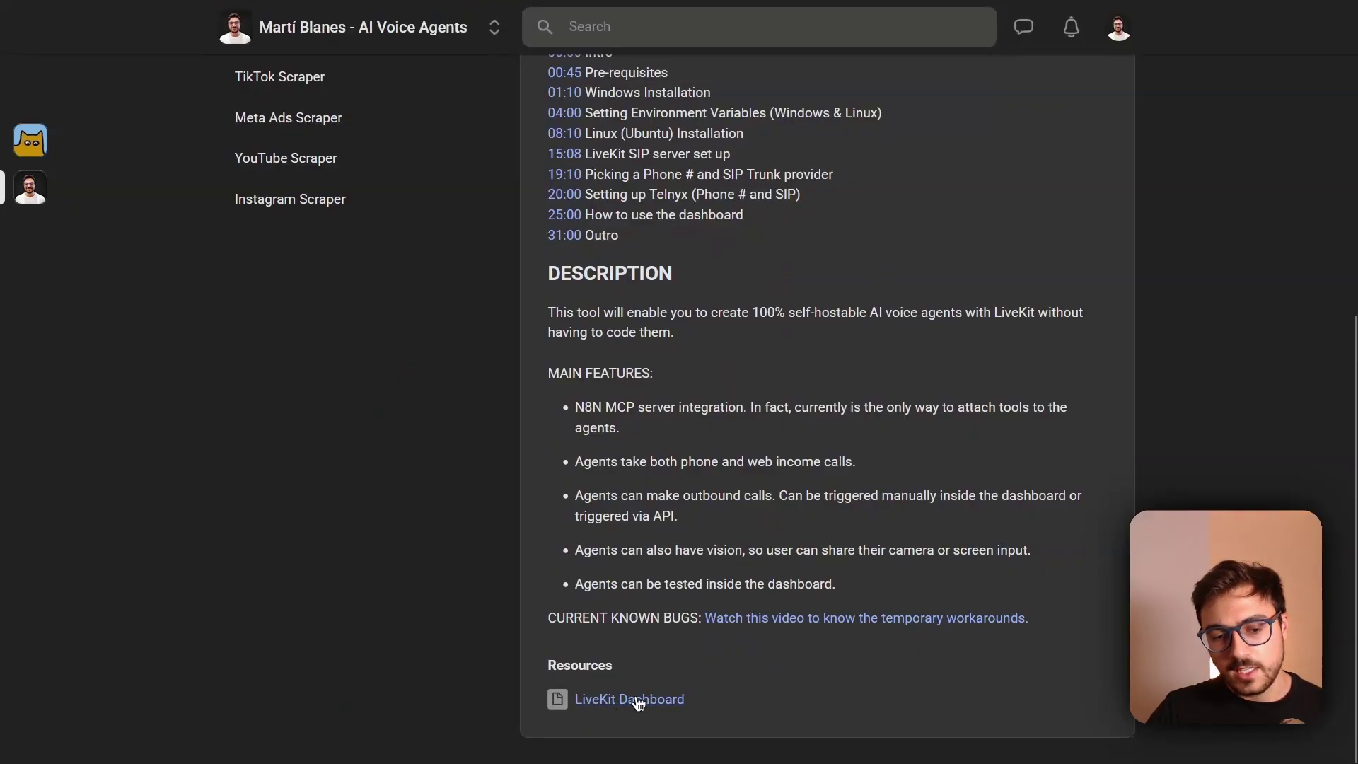
pyautogui.scroll(7, 639, 701)
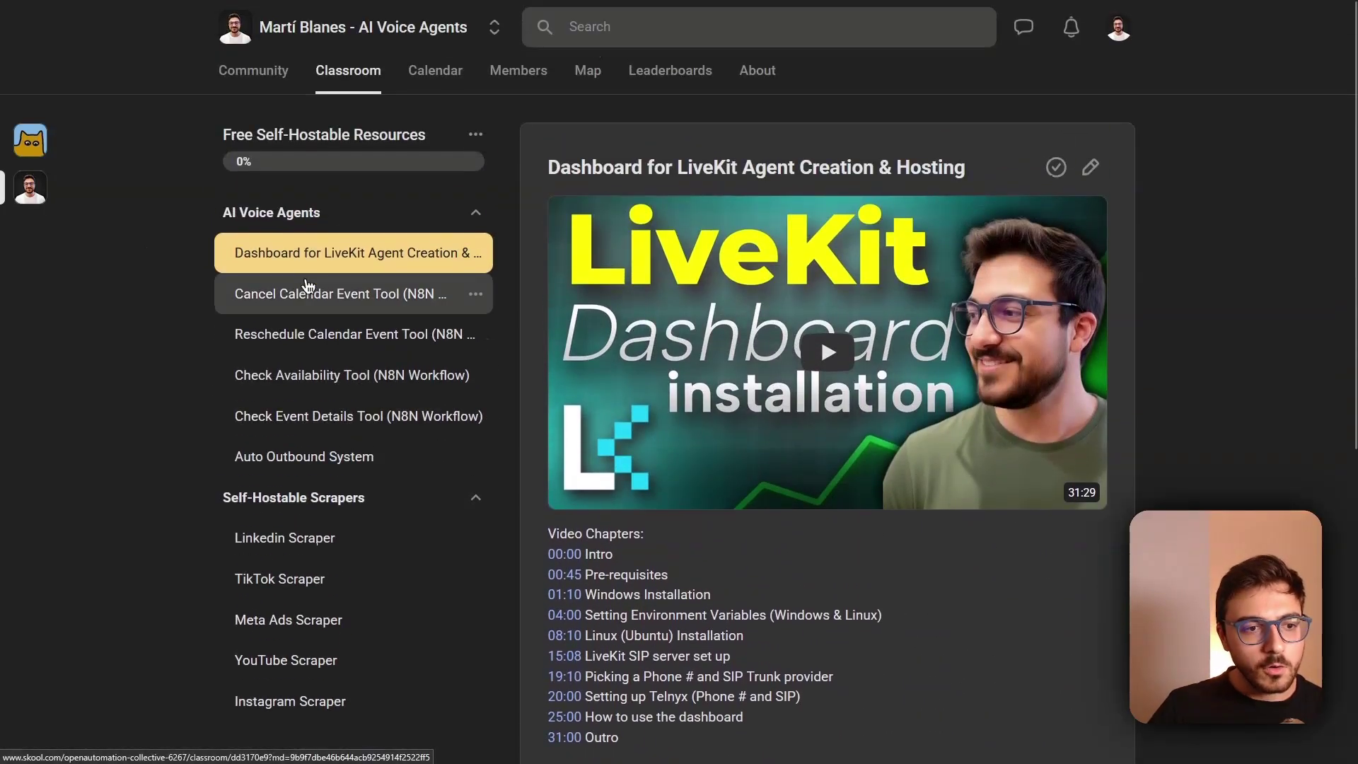
# - Look through the four N8N calendar tool lessons and the Auto Outbound System lesson, then return to the LiveKit dashboard lesson
pyautogui.click(311, 302)
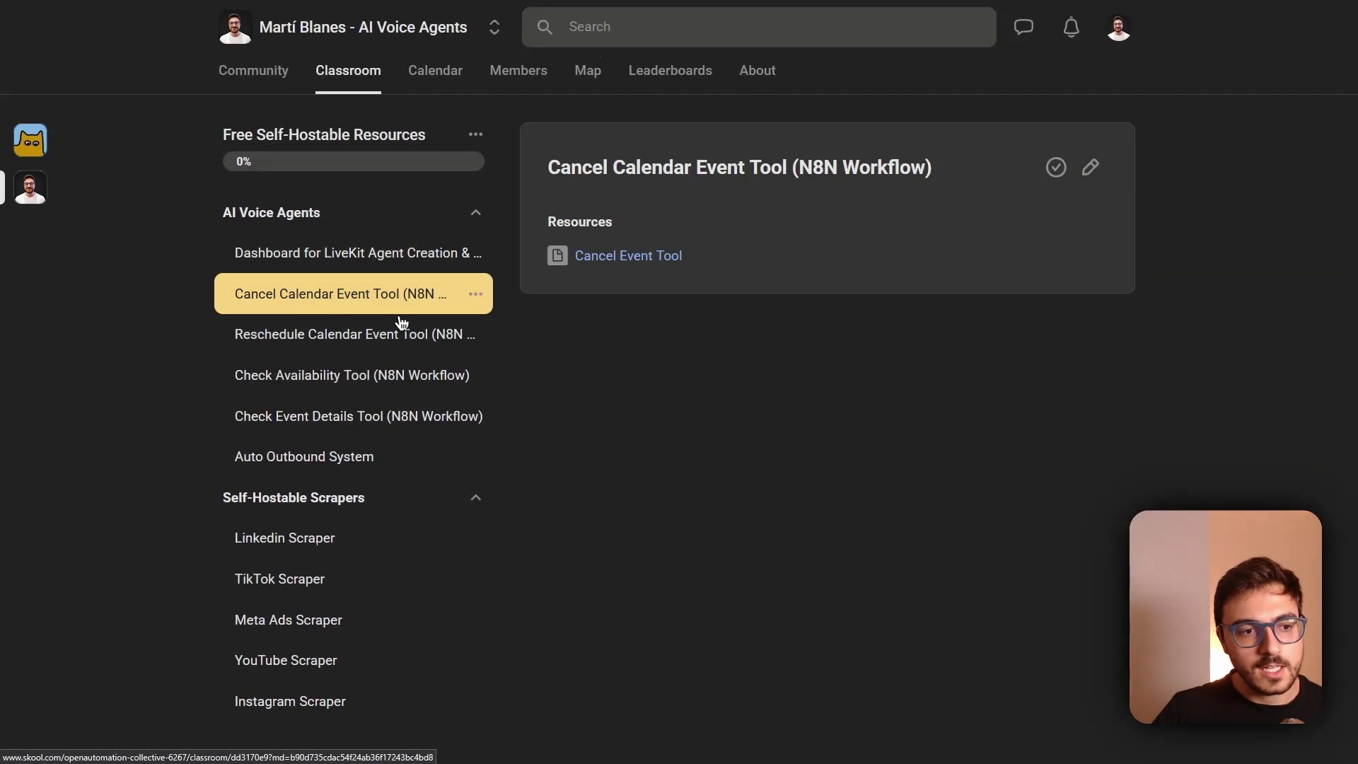
pyautogui.click(302, 346)
pyautogui.click(301, 389)
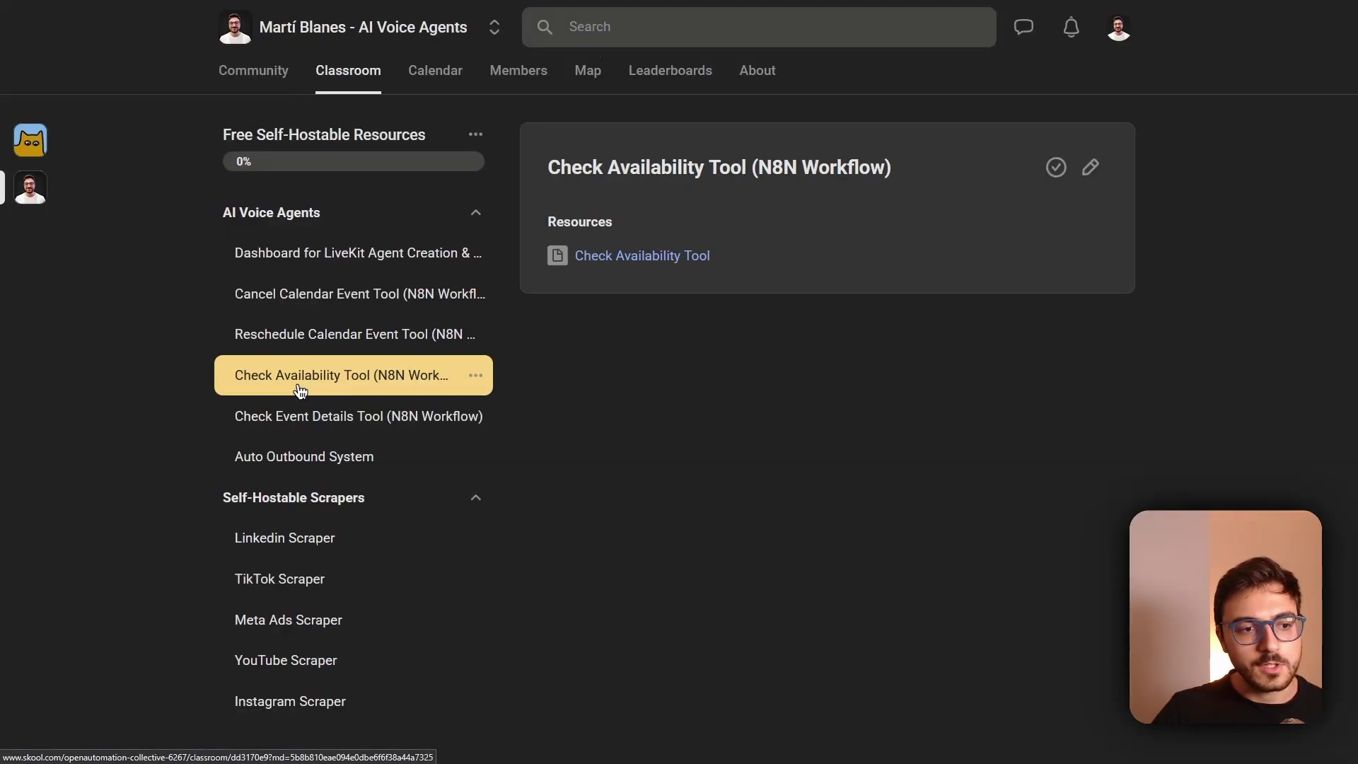
pyautogui.click(296, 430)
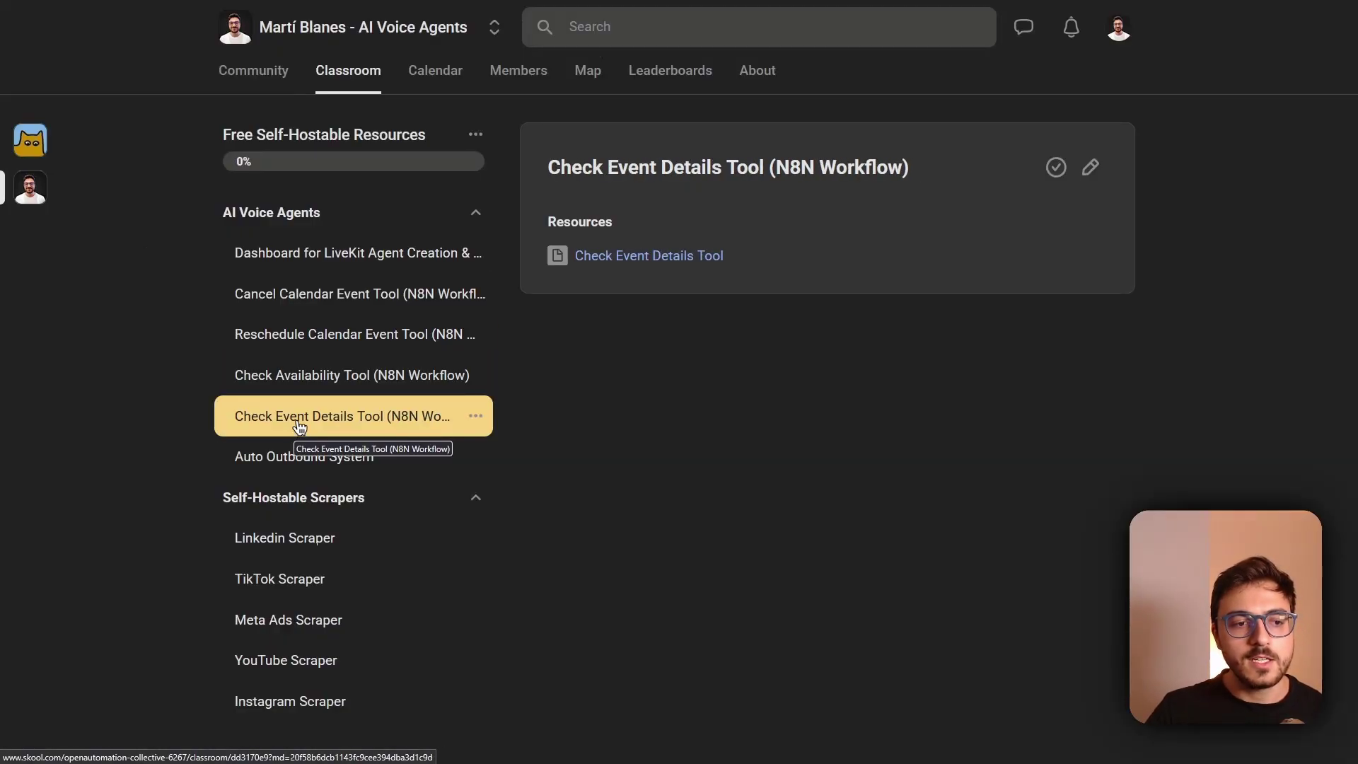
pyautogui.click(281, 460)
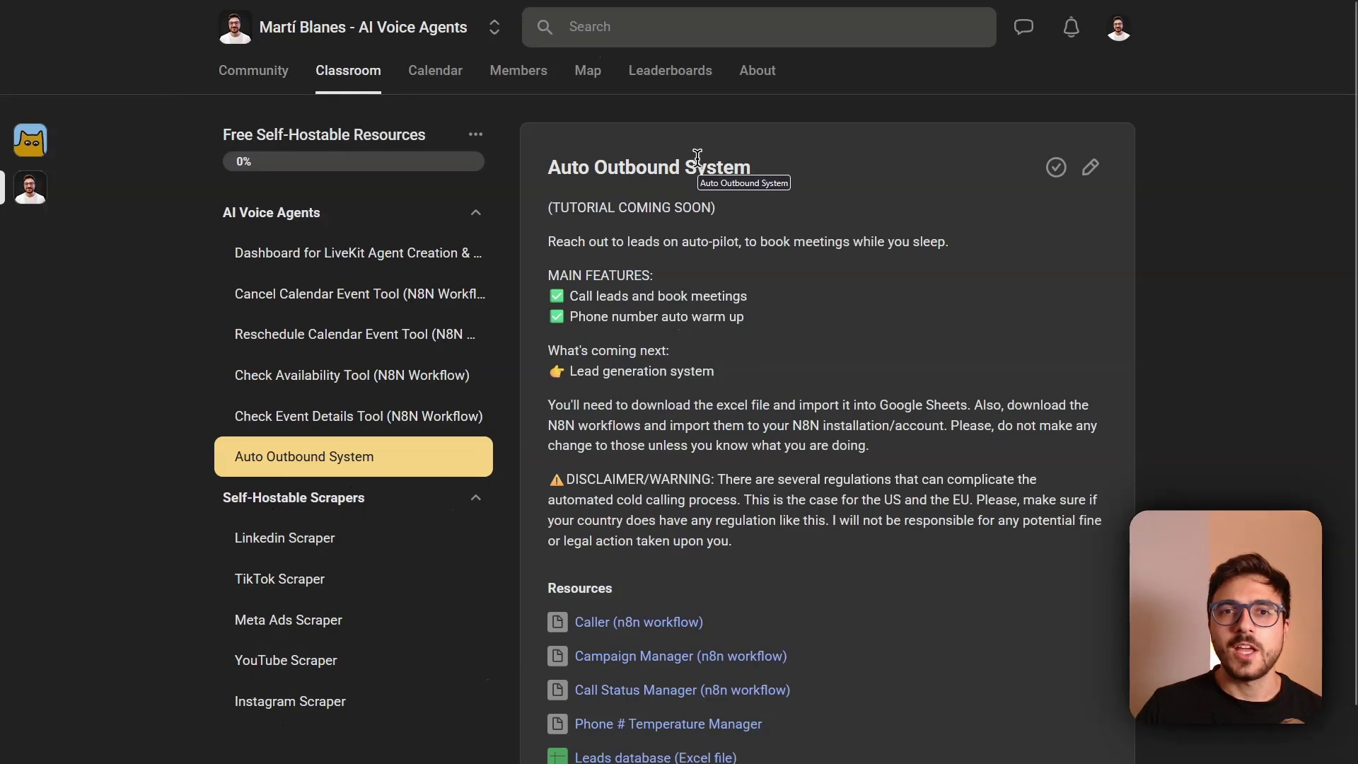
pyautogui.click(335, 255)
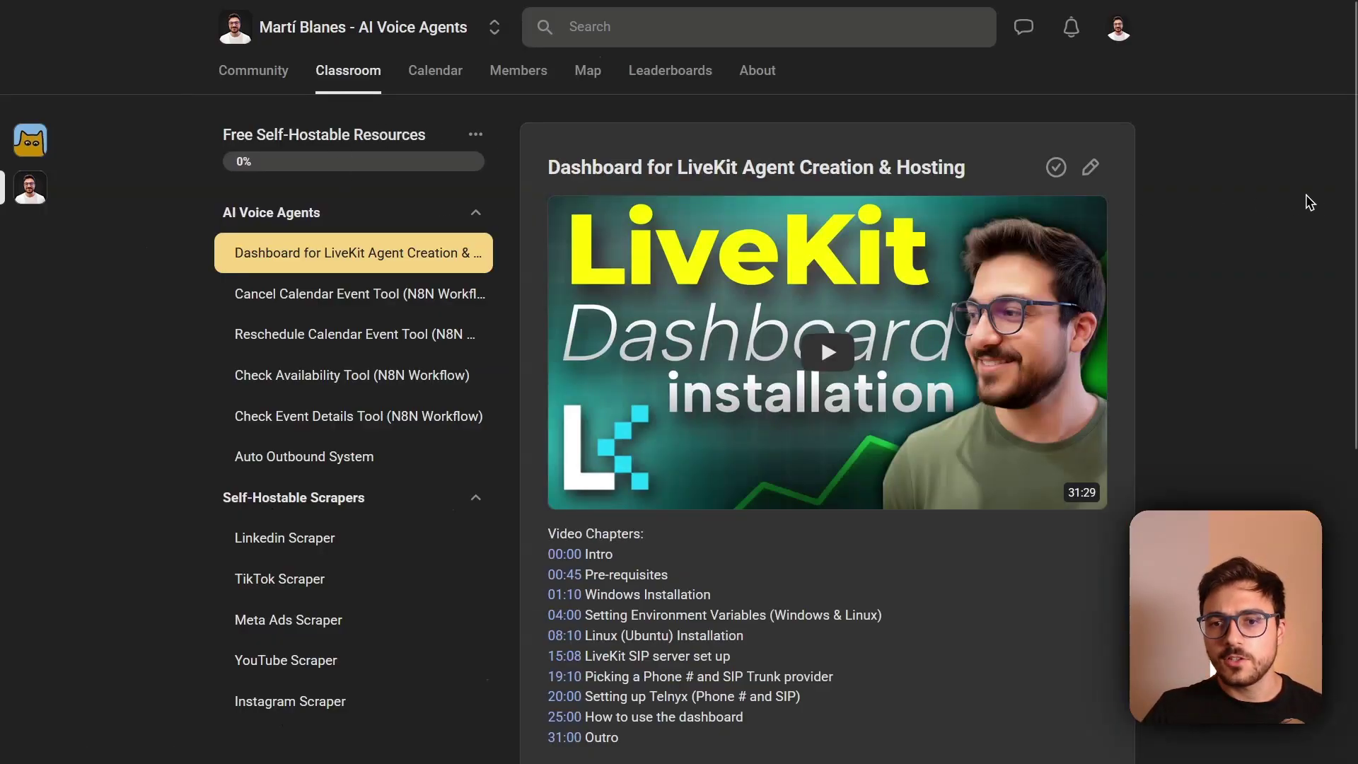